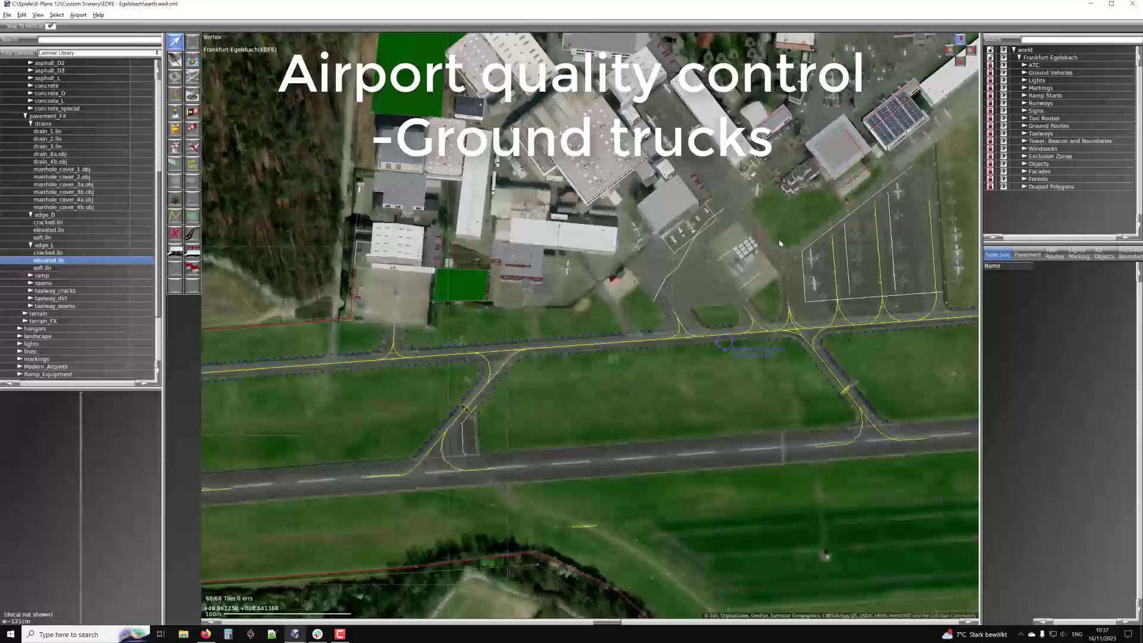
Centre the map on the apron beside the hangars and show the Ground Routes nodes
right_drag(881, 240, 645, 274)
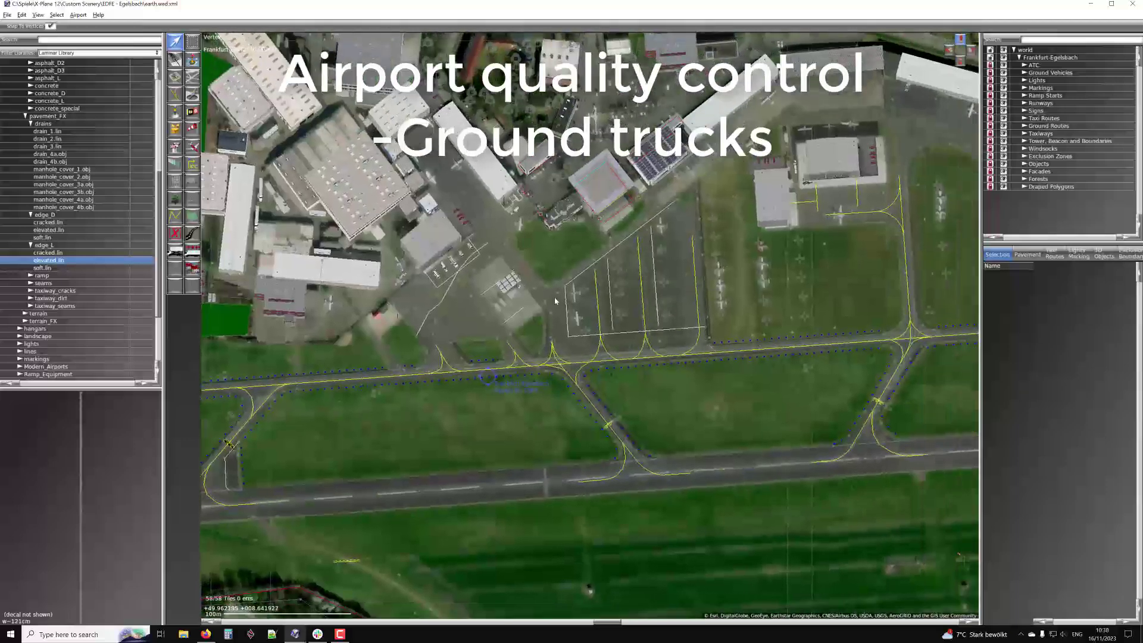
right_drag(554, 300, 575, 261)
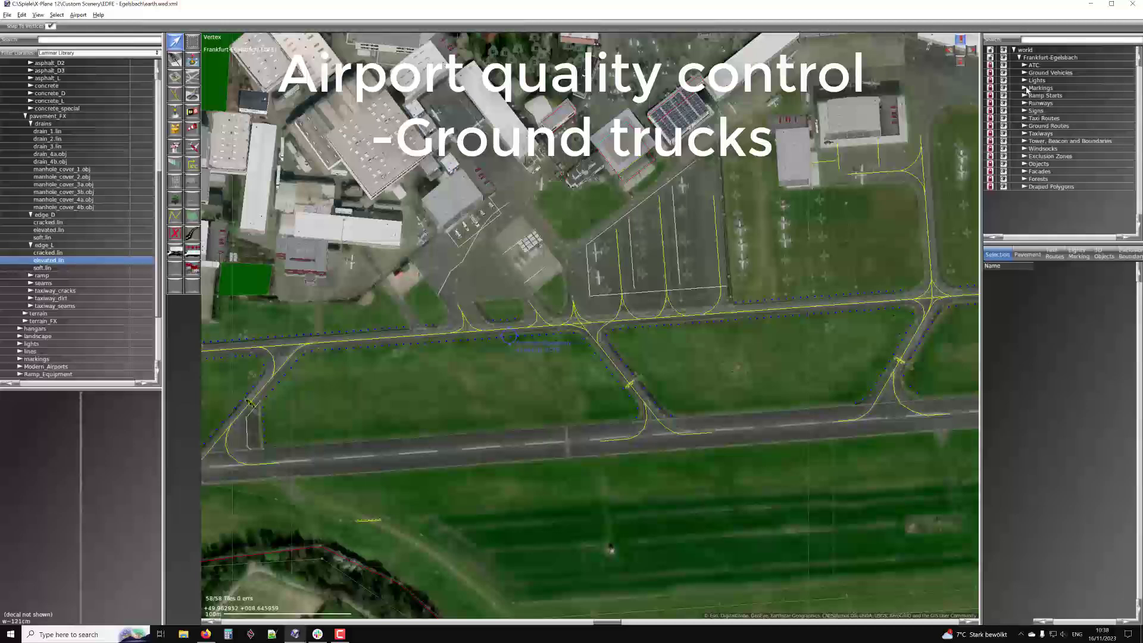
scroll(803, 156, up, 2)
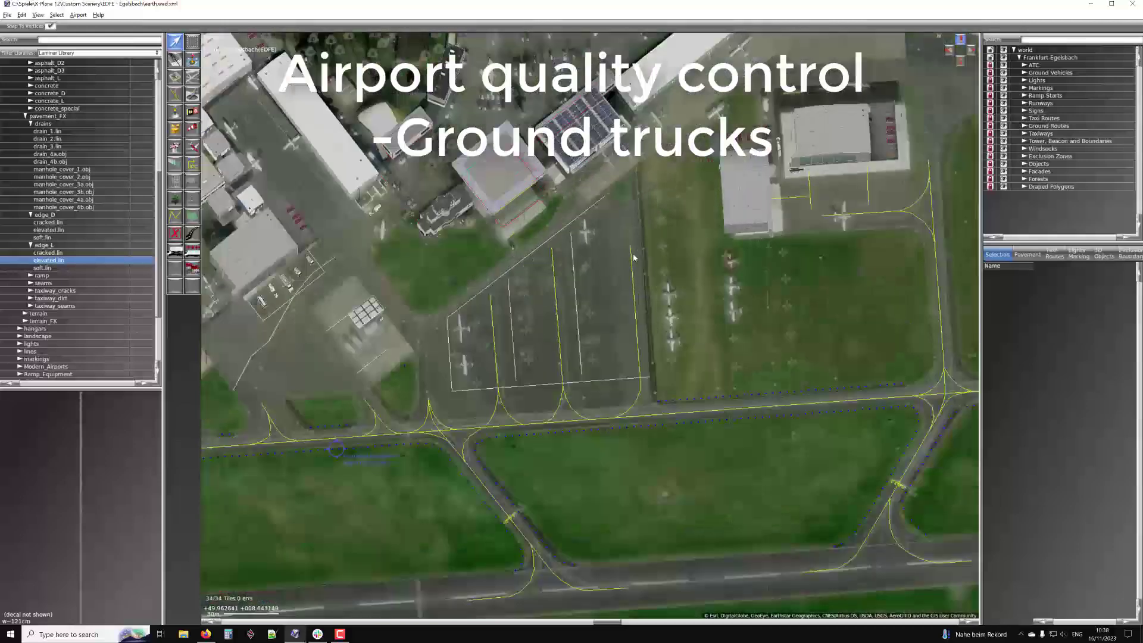
right_drag(624, 270, 661, 236)
right_drag(589, 262, 610, 248)
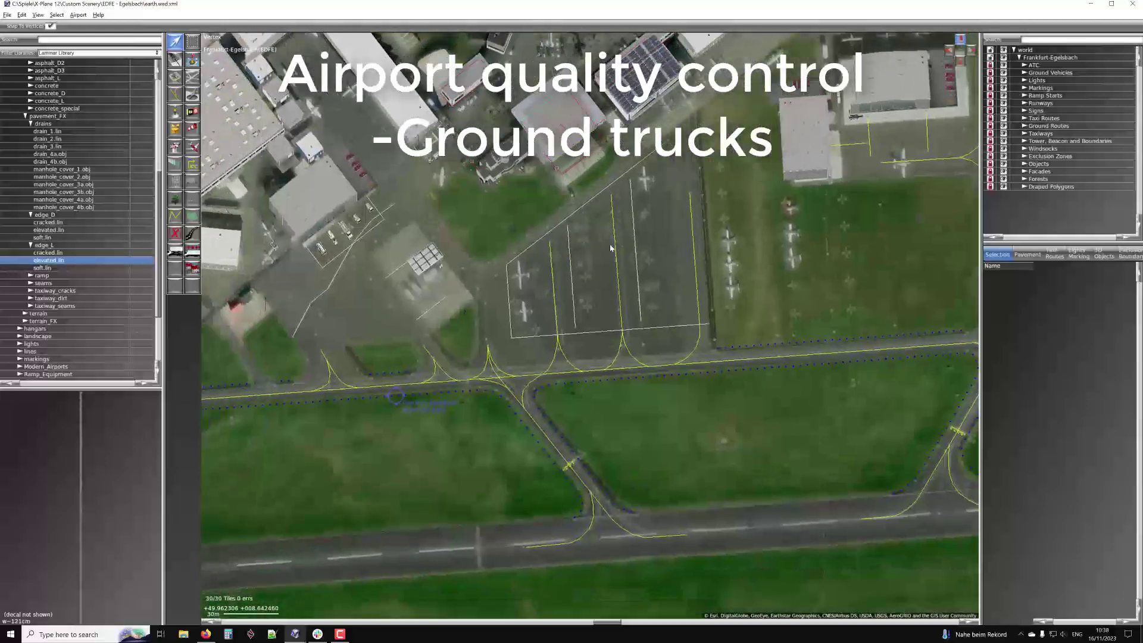
scroll(610, 248, down, 1)
right_drag(734, 204, 683, 250)
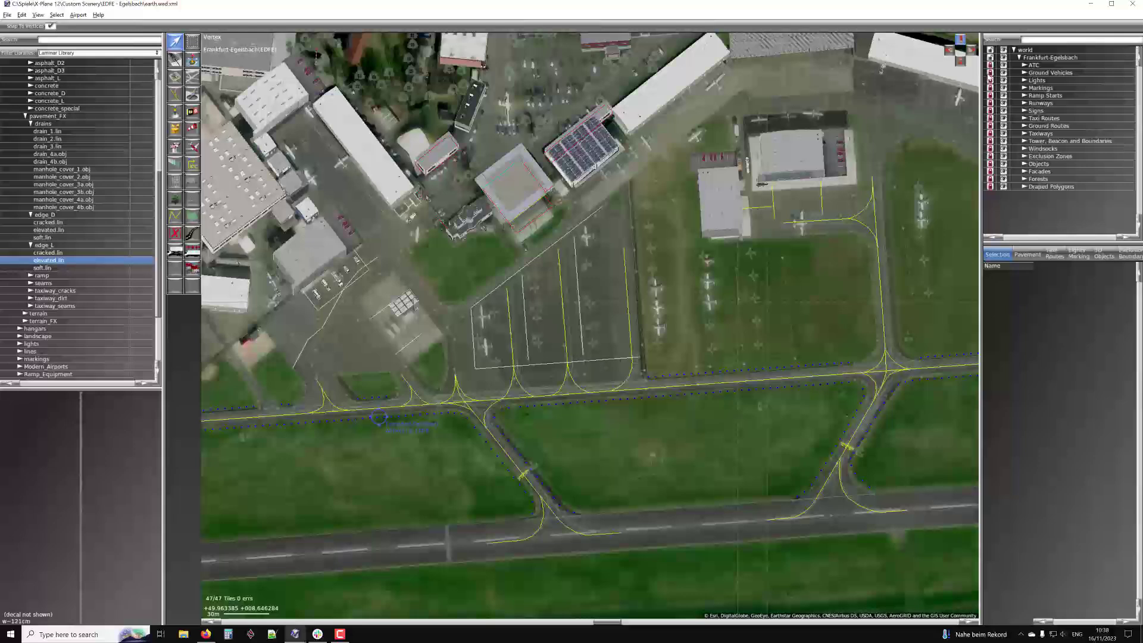
click(992, 72)
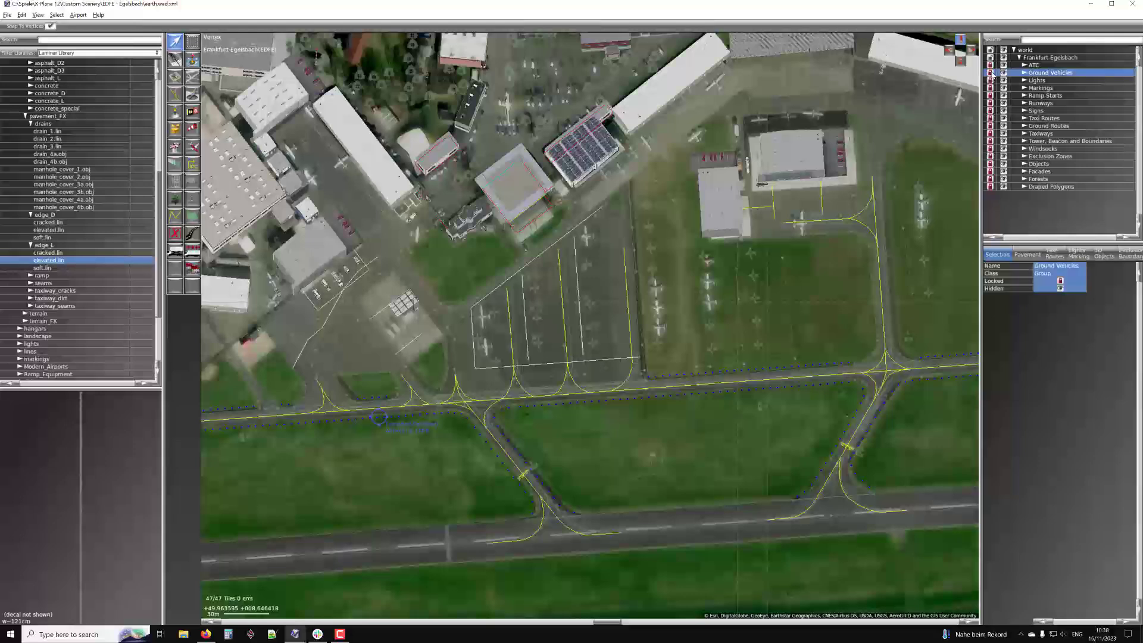
click(990, 126)
Shift two ground-route nodes slightly north near the parked aircraft
right_drag(861, 182, 822, 177)
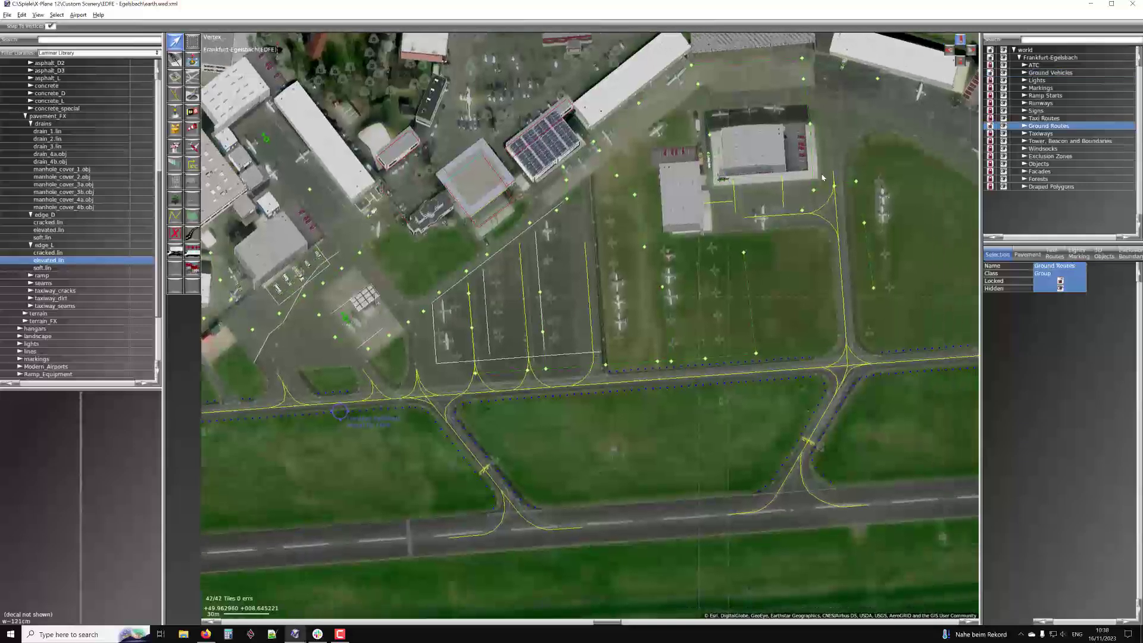
scroll(655, 280, up, 3)
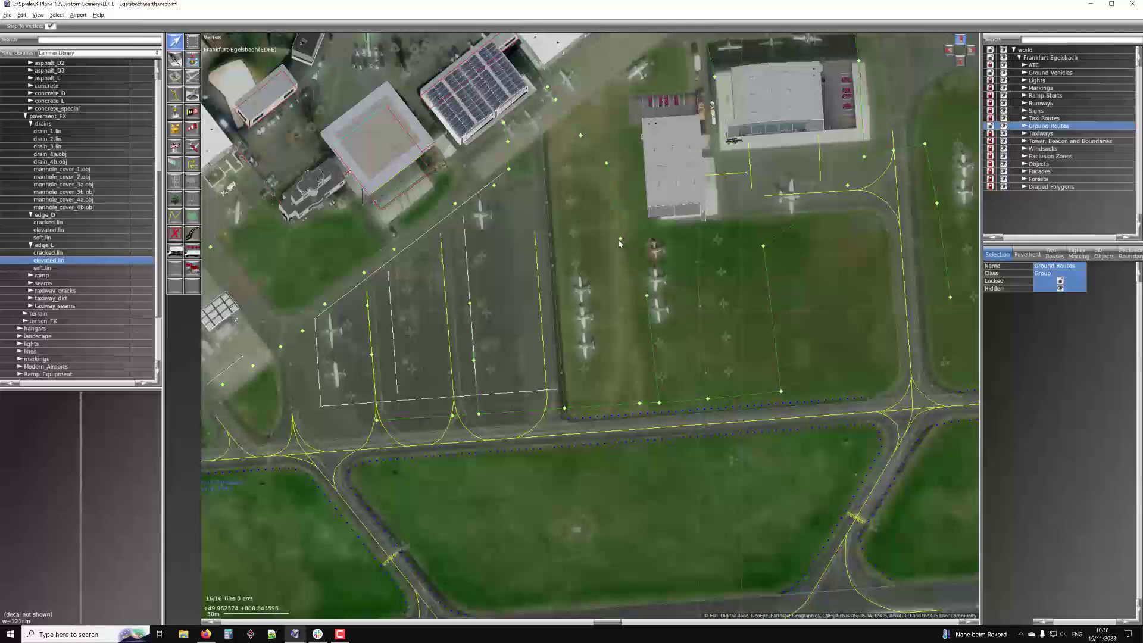
drag(612, 253, 615, 245)
Return to the western apron and select the Taxi Routes group
middle_drag(761, 297, 478, 283)
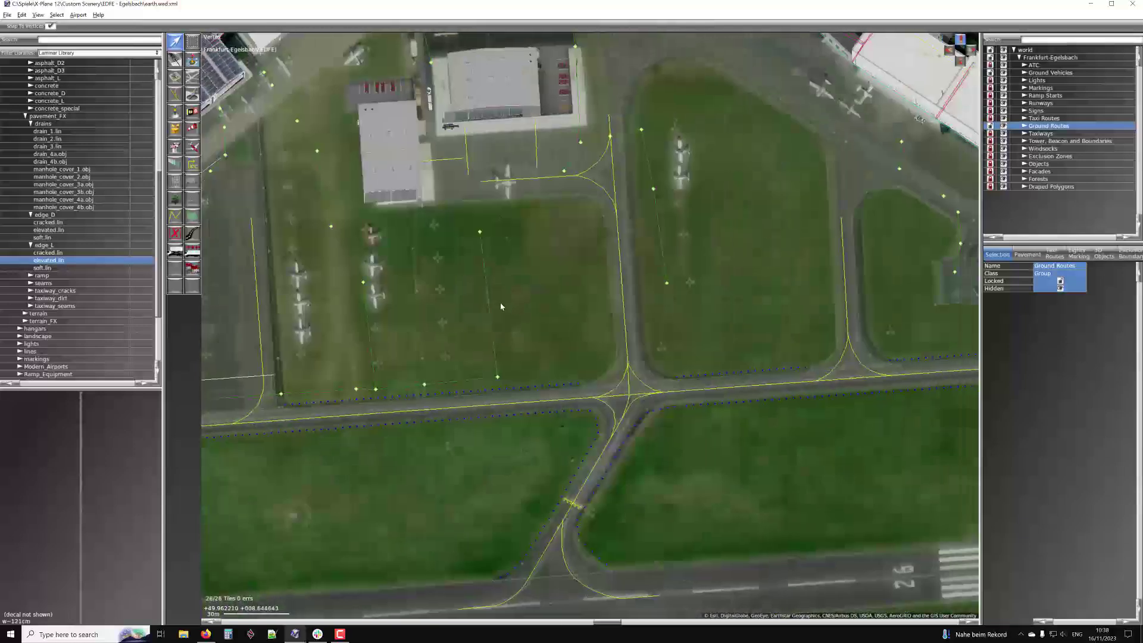
right_drag(390, 306, 565, 286)
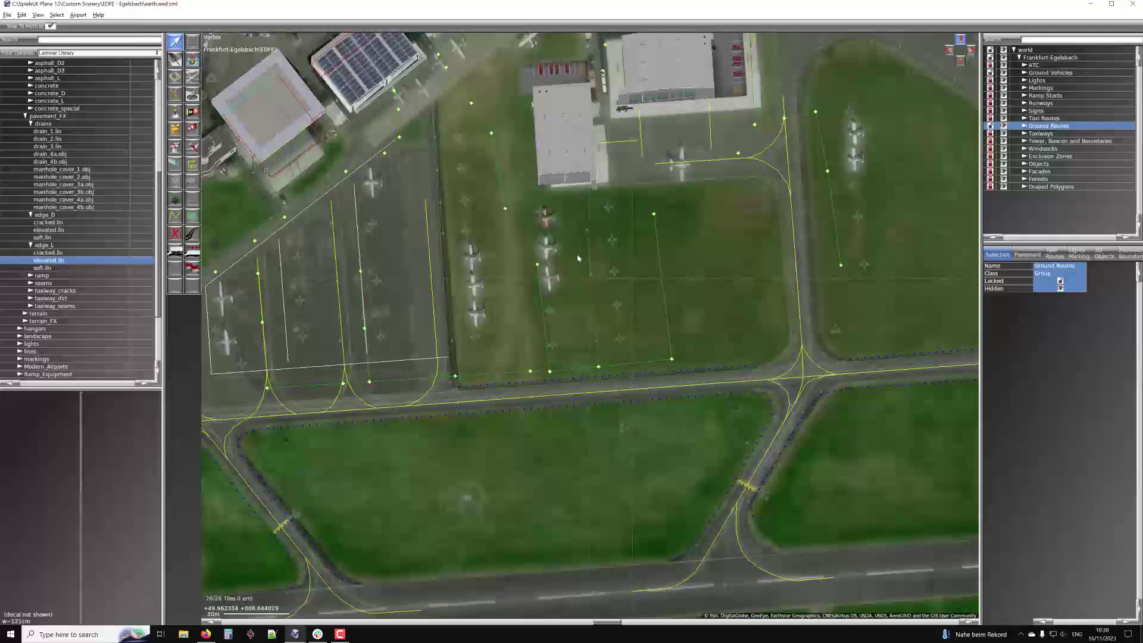
click(990, 119)
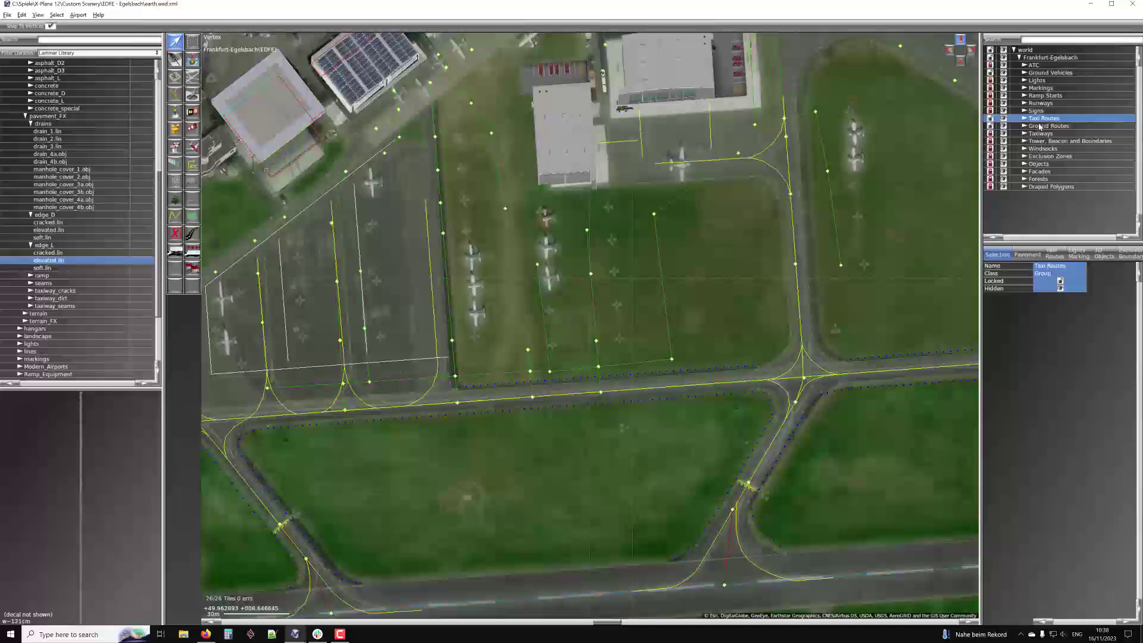
scroll(588, 247, up, 2)
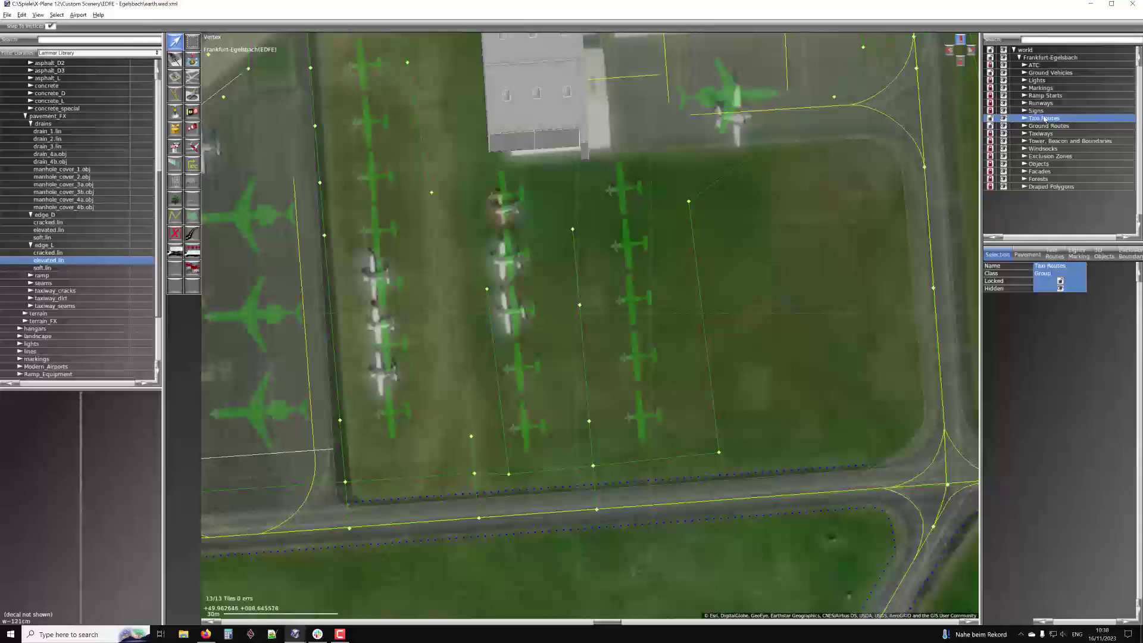
Show the taxi-route network and zoom in on the parked aircraft
click(1054, 256)
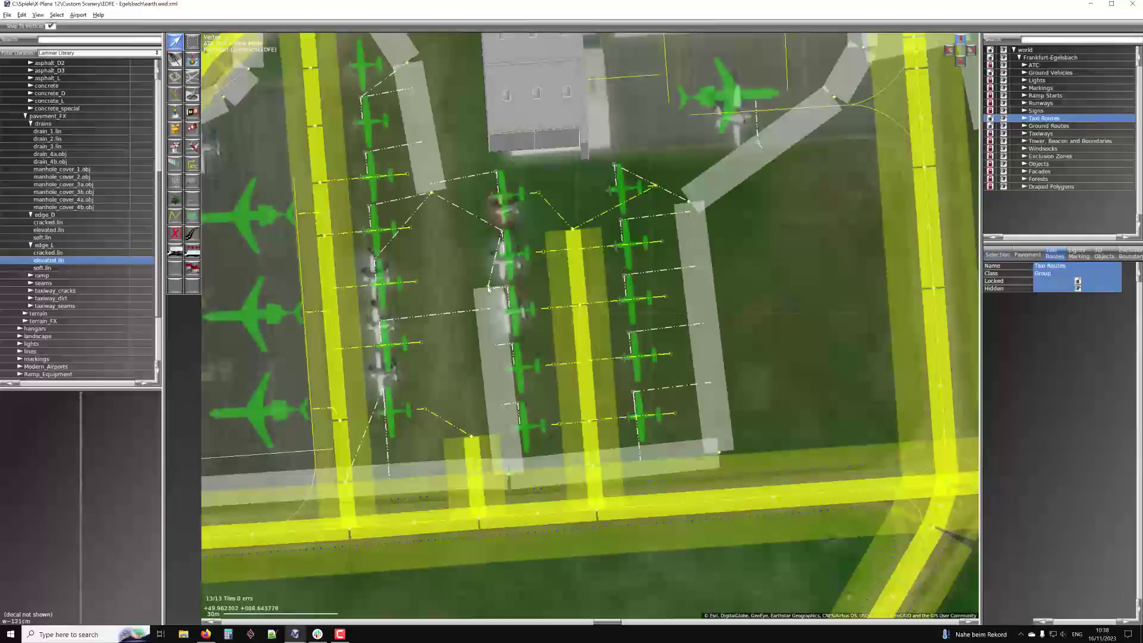
scroll(619, 262, up, 2)
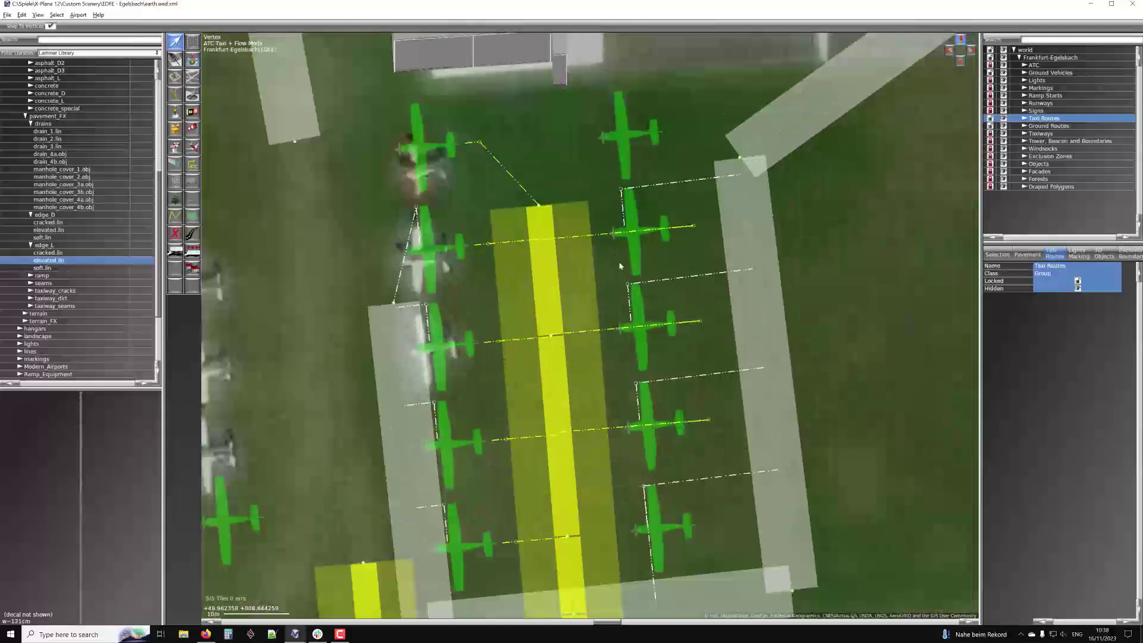
scroll(619, 262, down, 5)
scroll(604, 298, up, 3)
scroll(604, 298, up, 2)
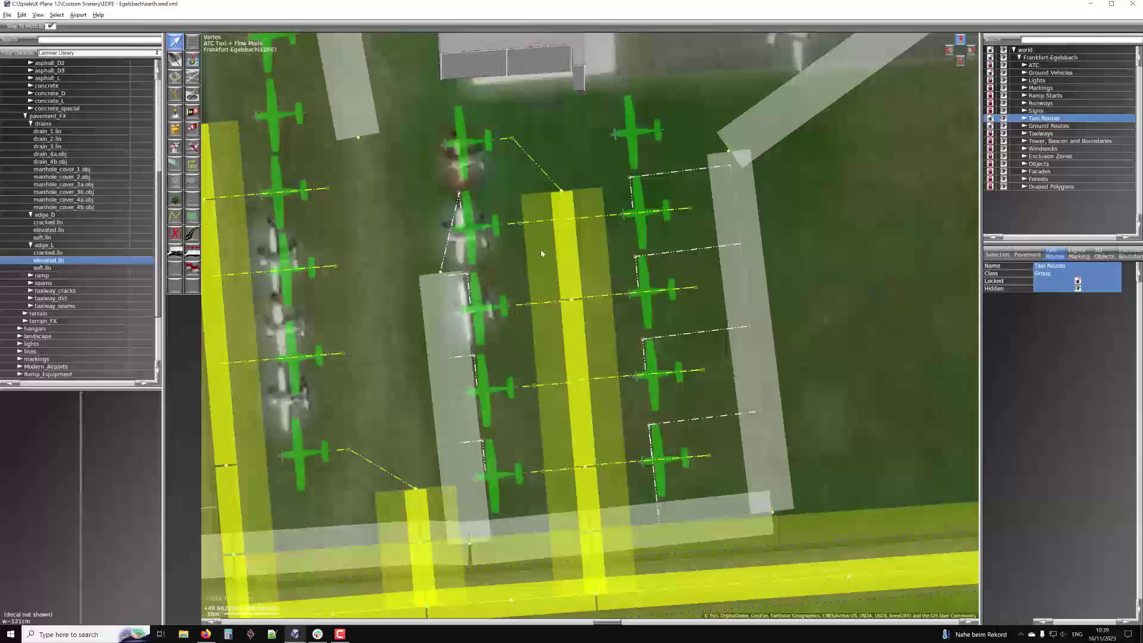
scroll(510, 294, up, 3)
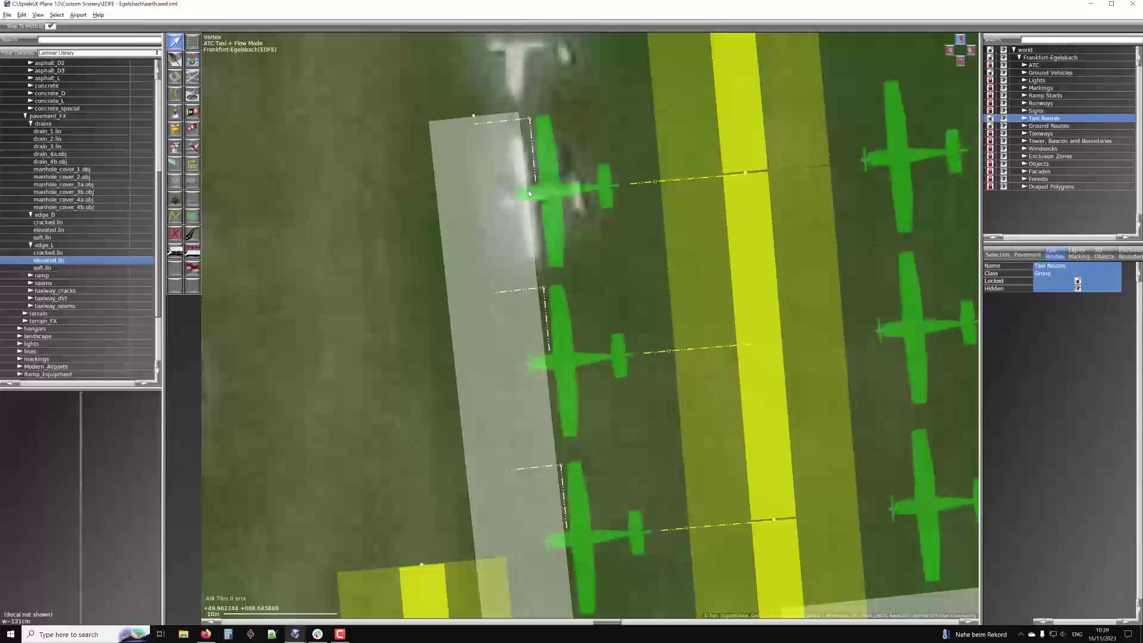
scroll(530, 191, down, 3)
scroll(516, 250, up, 2)
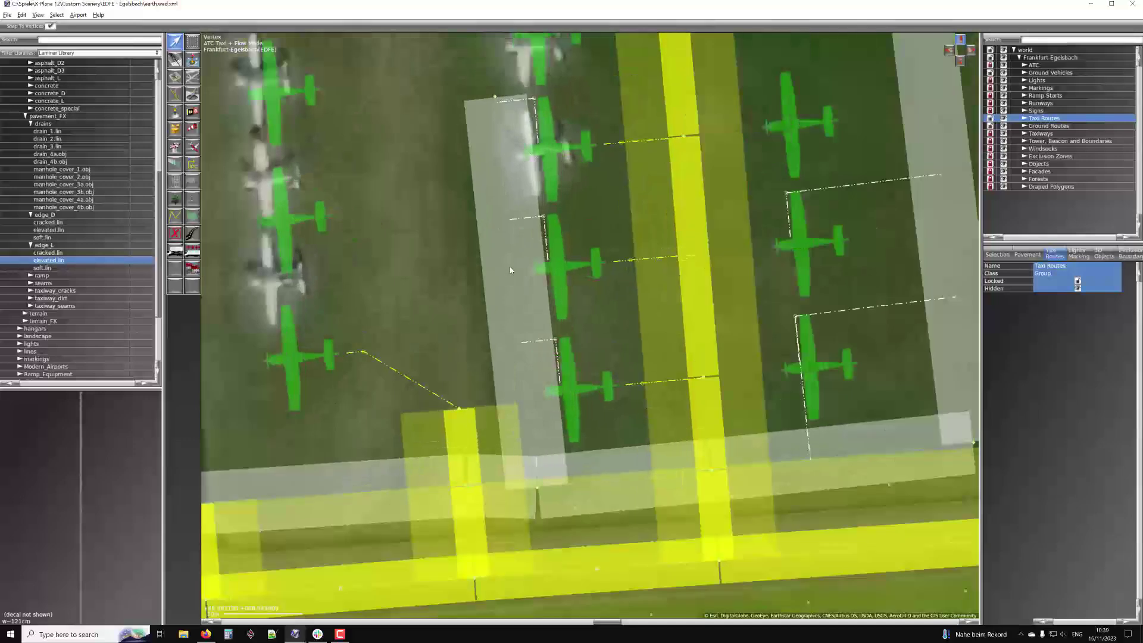
Shift the ground-truck taxi route slightly left beside the aircraft
click(511, 269)
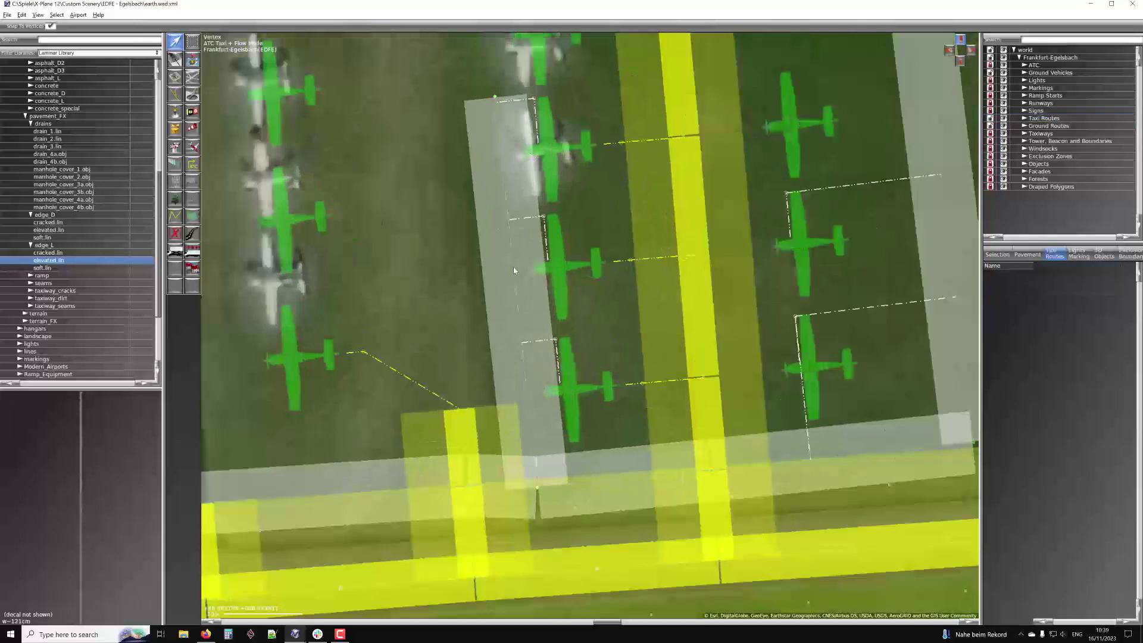
drag(513, 267, 494, 269)
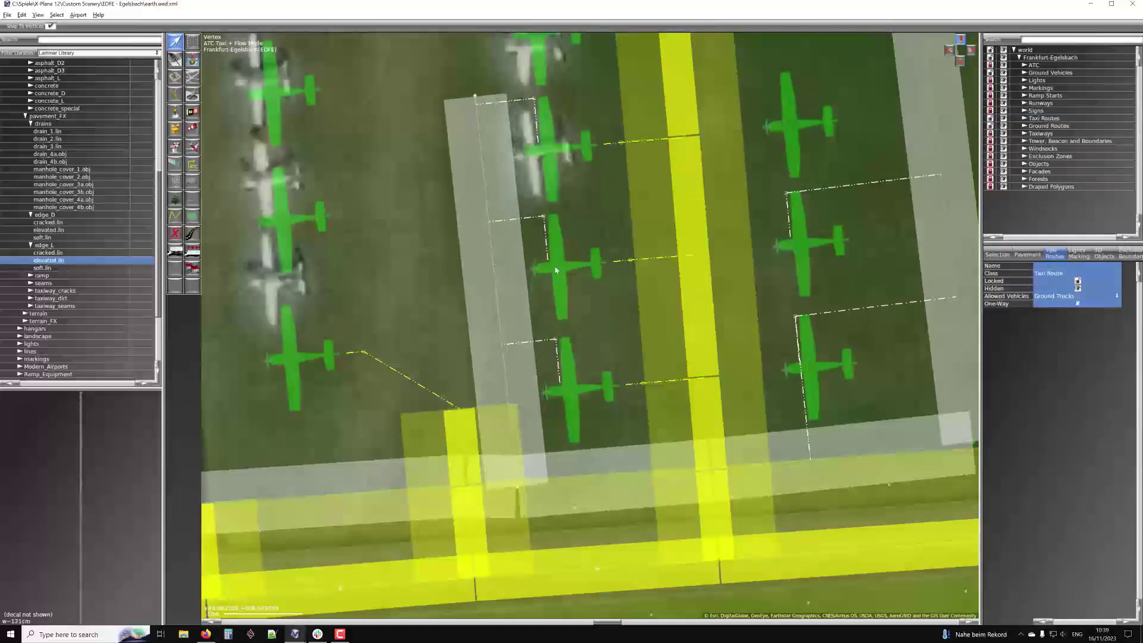
scroll(559, 290, down, 10)
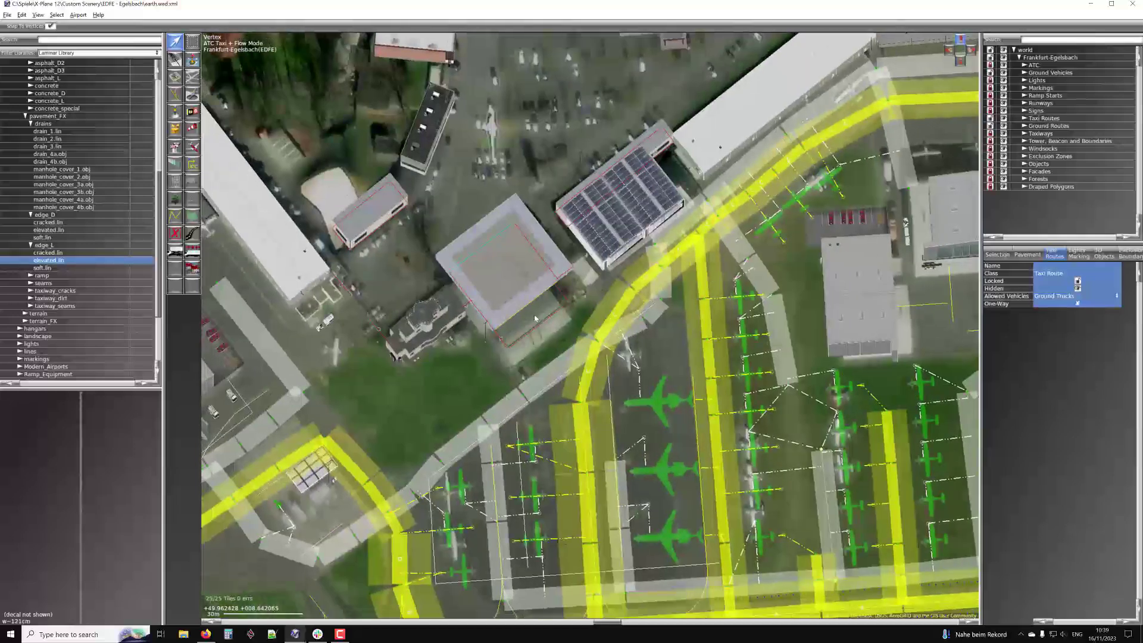
Move the grey route edge up-left toward the northern apron edge
scroll(599, 290, up, 6)
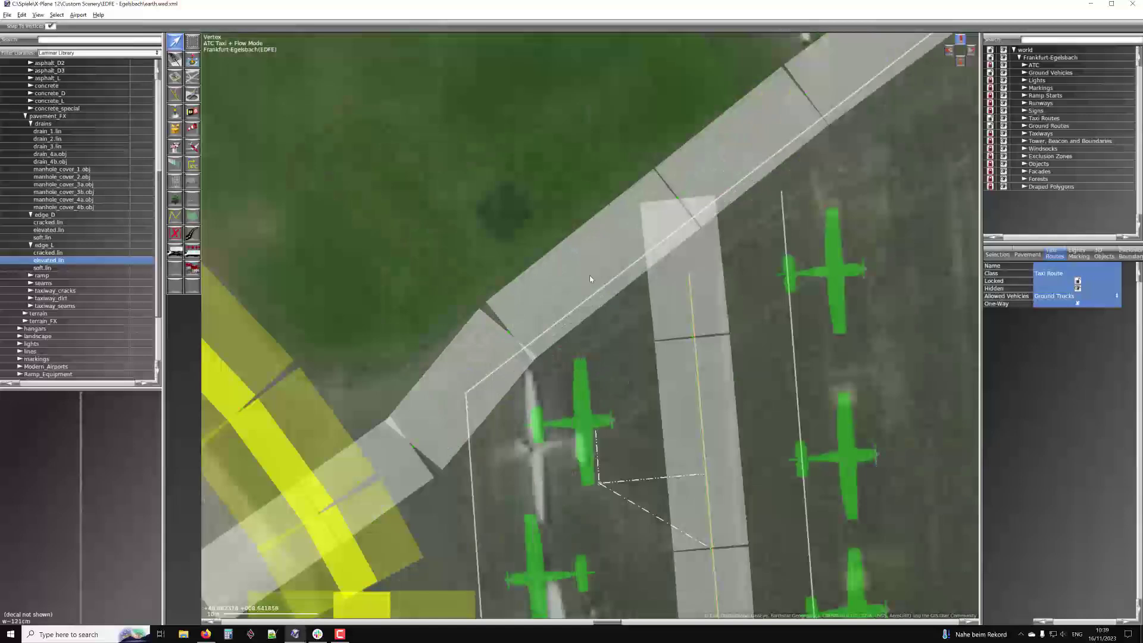
drag(585, 272, 566, 256)
scroll(524, 291, up, 4)
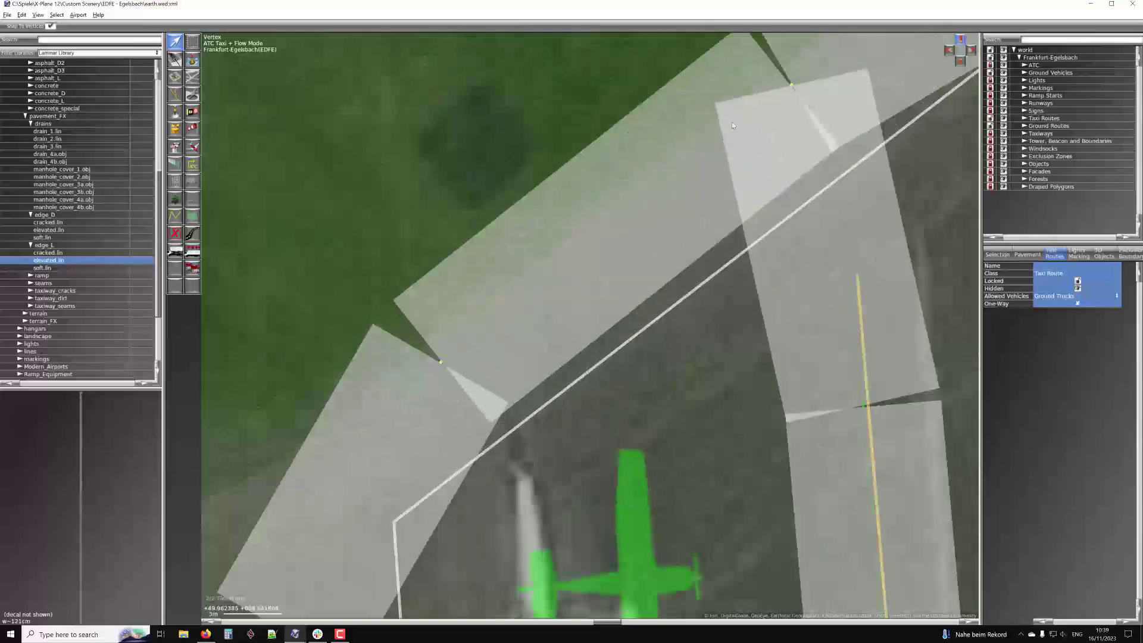
scroll(573, 264, down, 4)
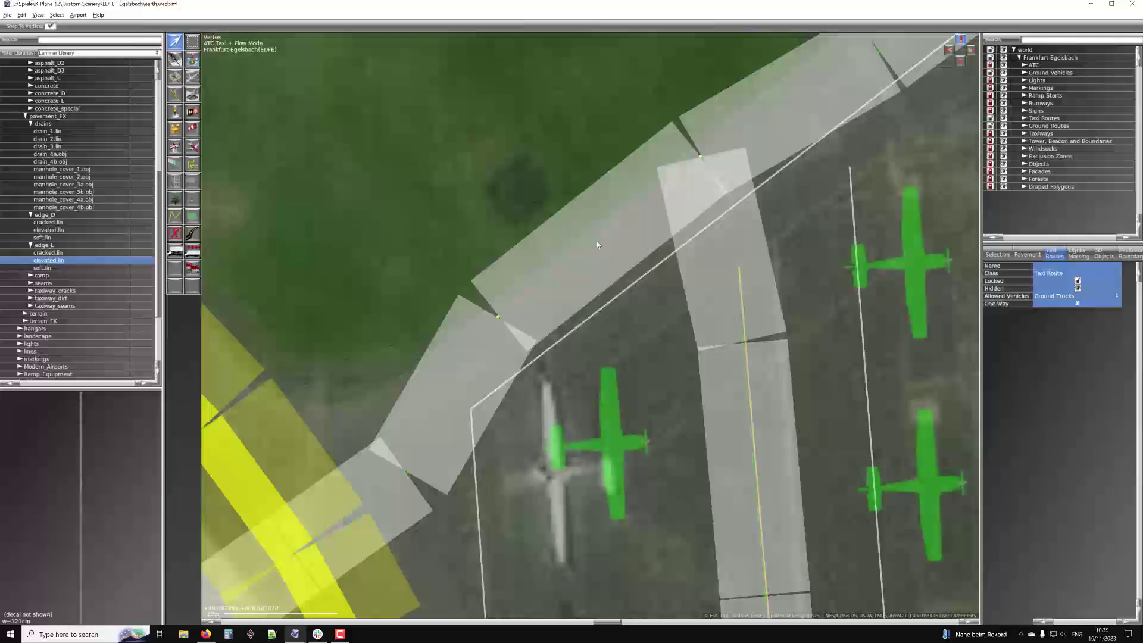
scroll(593, 249, down, 3)
scroll(593, 263, up, 3)
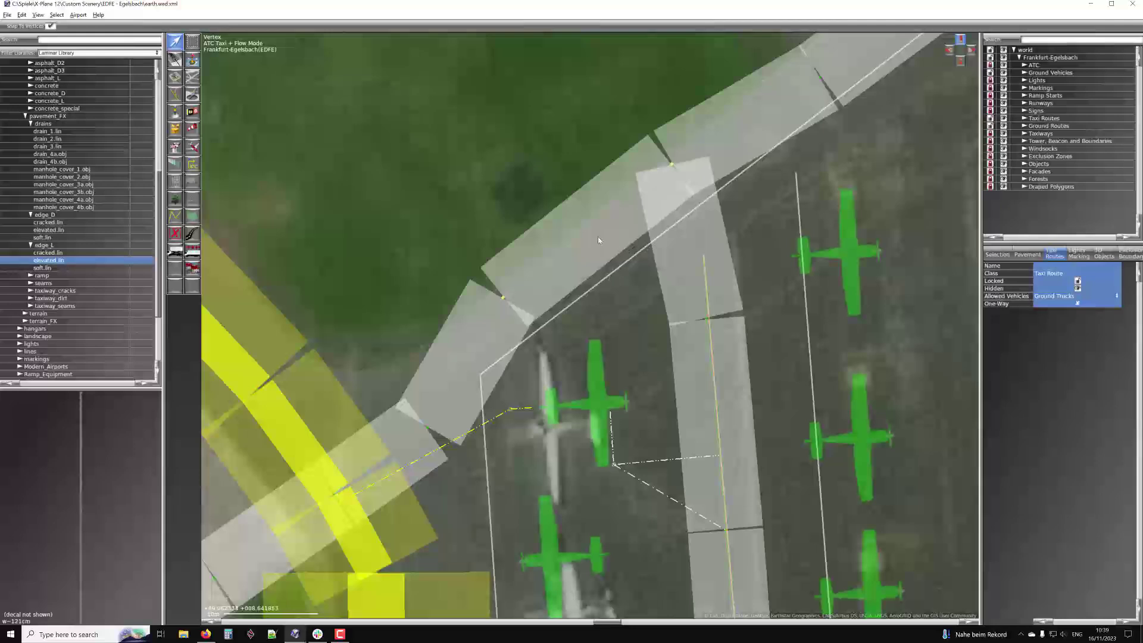
Nudge the grey route segment down-right until it follows the pavement boundary
drag(587, 230, 594, 234)
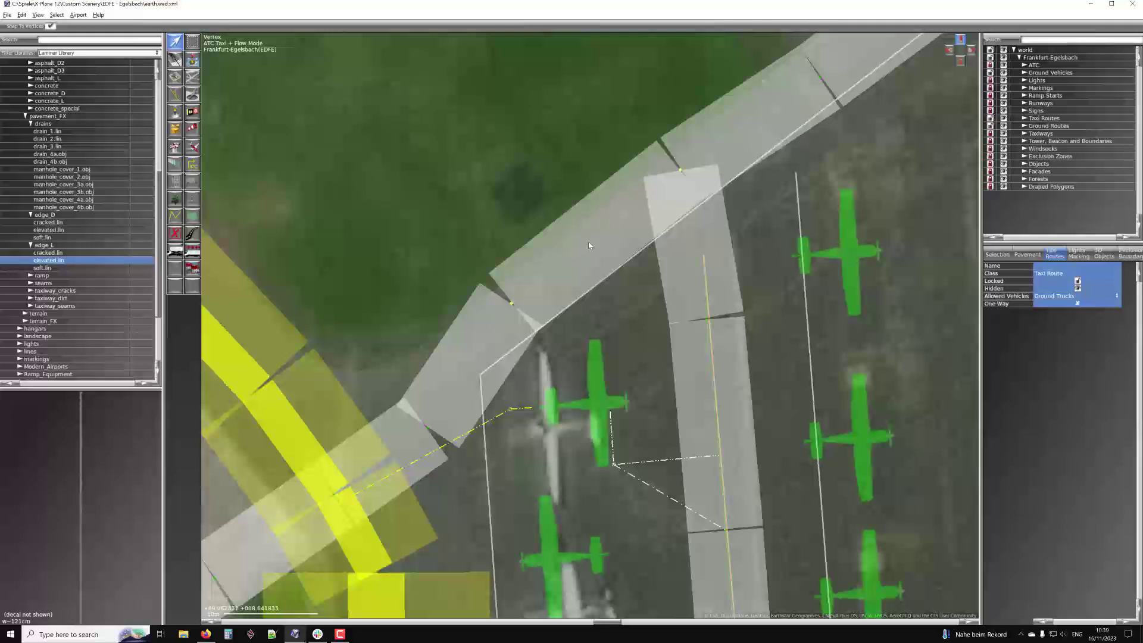
drag(589, 245, 605, 262)
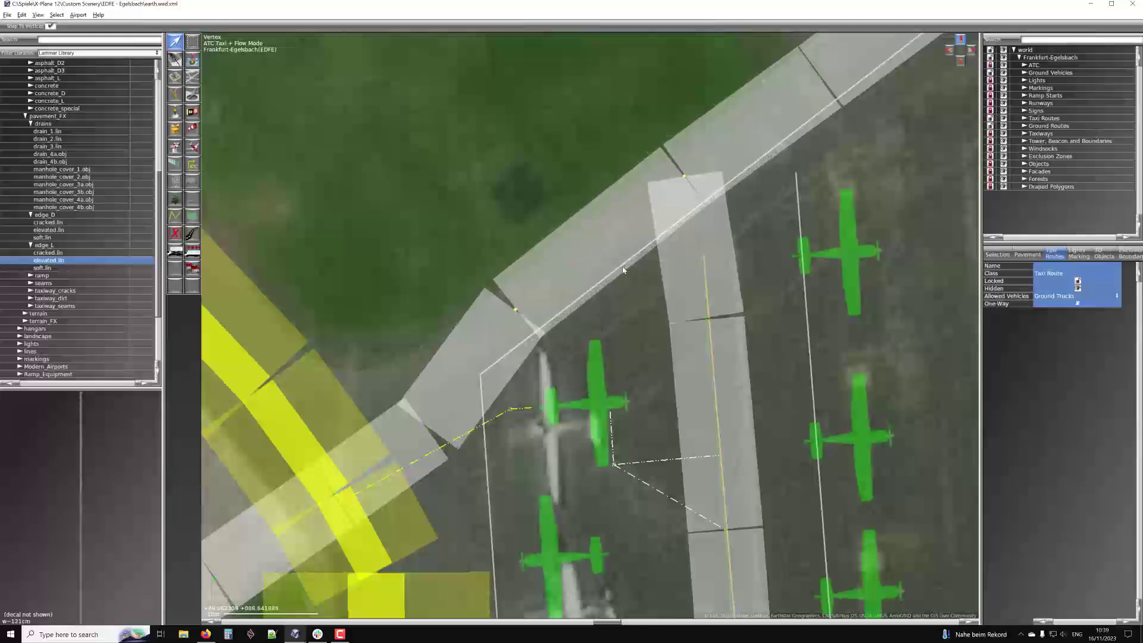
drag(594, 252, 611, 256)
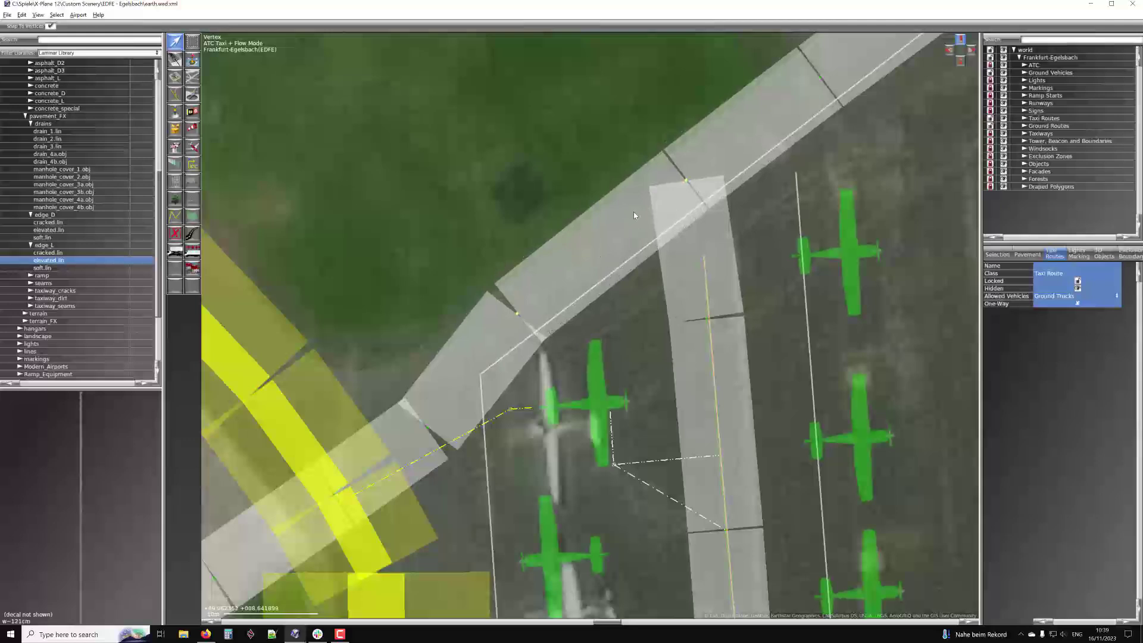
scroll(635, 222, down, 3)
Realign the pale pavement strip beside the business-jet stands
scroll(593, 199, up, 2)
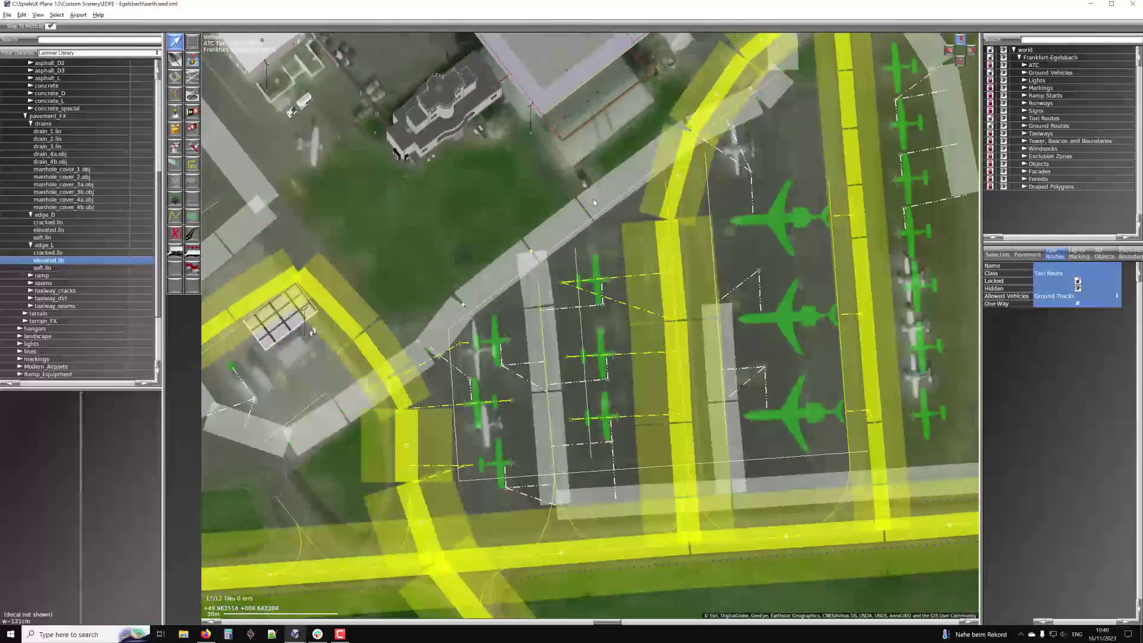
scroll(543, 218, up, 2)
scroll(542, 217, up, 1)
scroll(538, 229, down, 2)
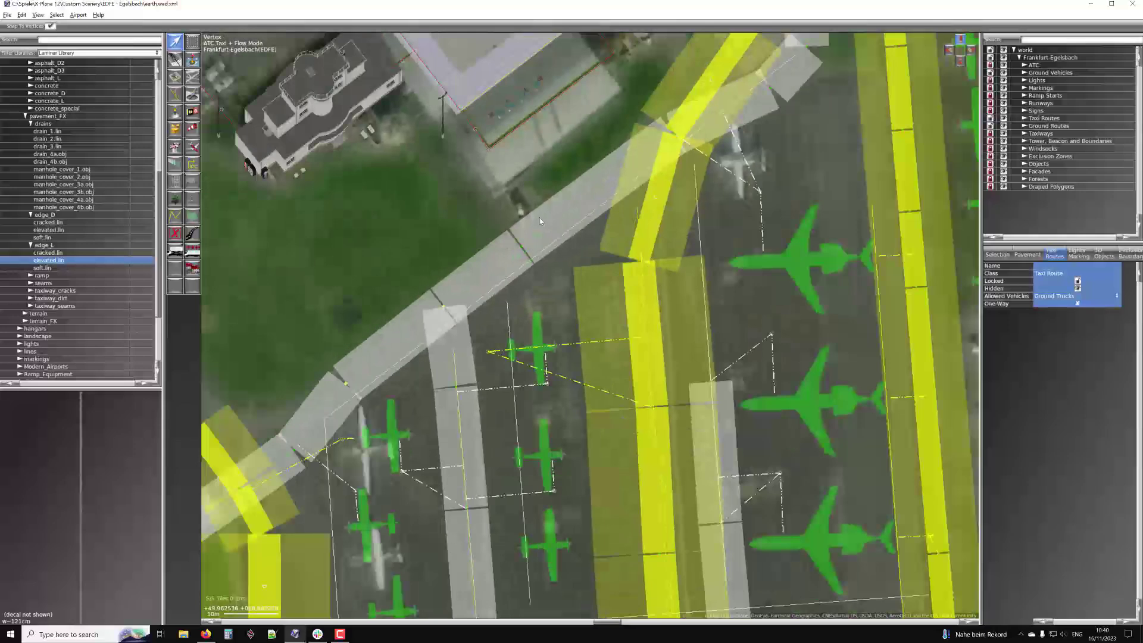
right_drag(719, 434, 641, 196)
scroll(617, 230, up, 4)
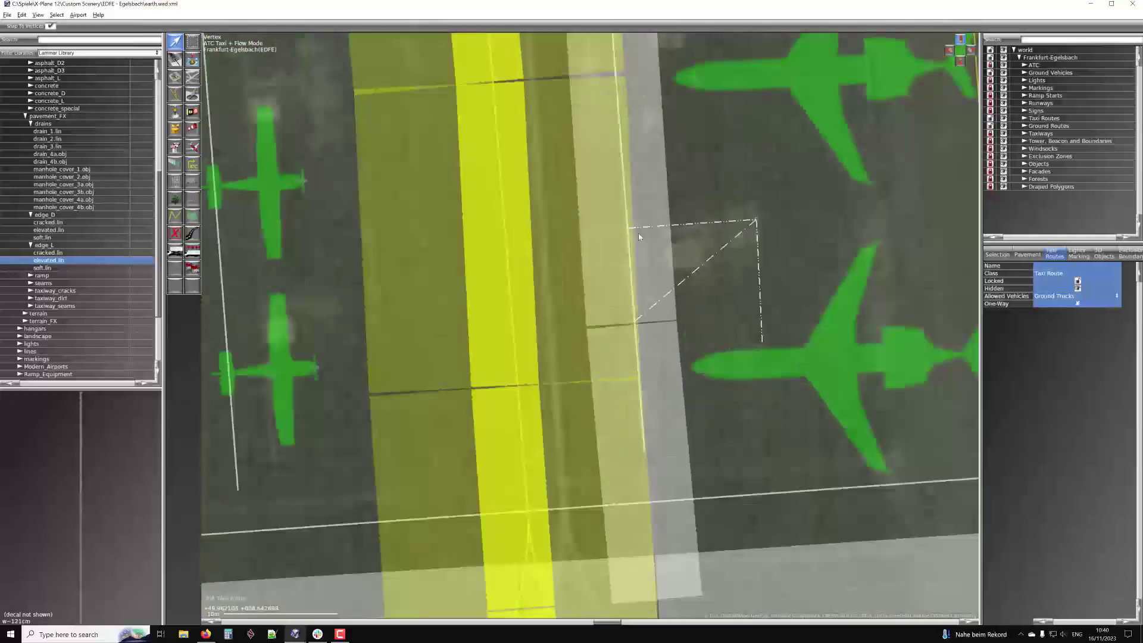
scroll(550, 219, down, 1)
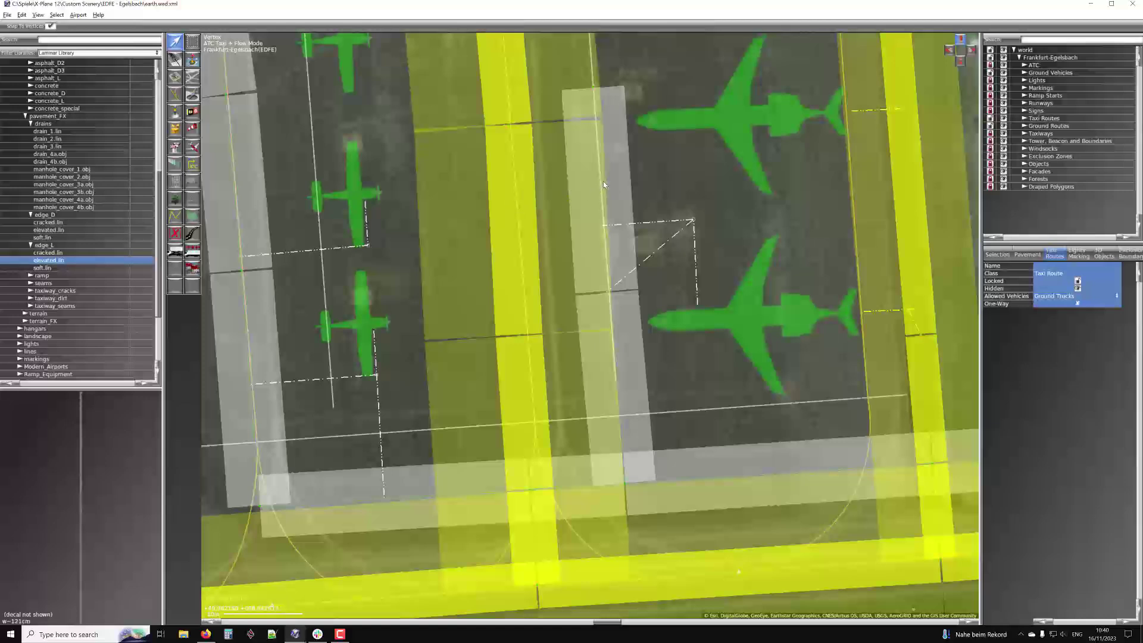
right_drag(577, 46, 545, 210)
right_drag(540, 357, 541, 220)
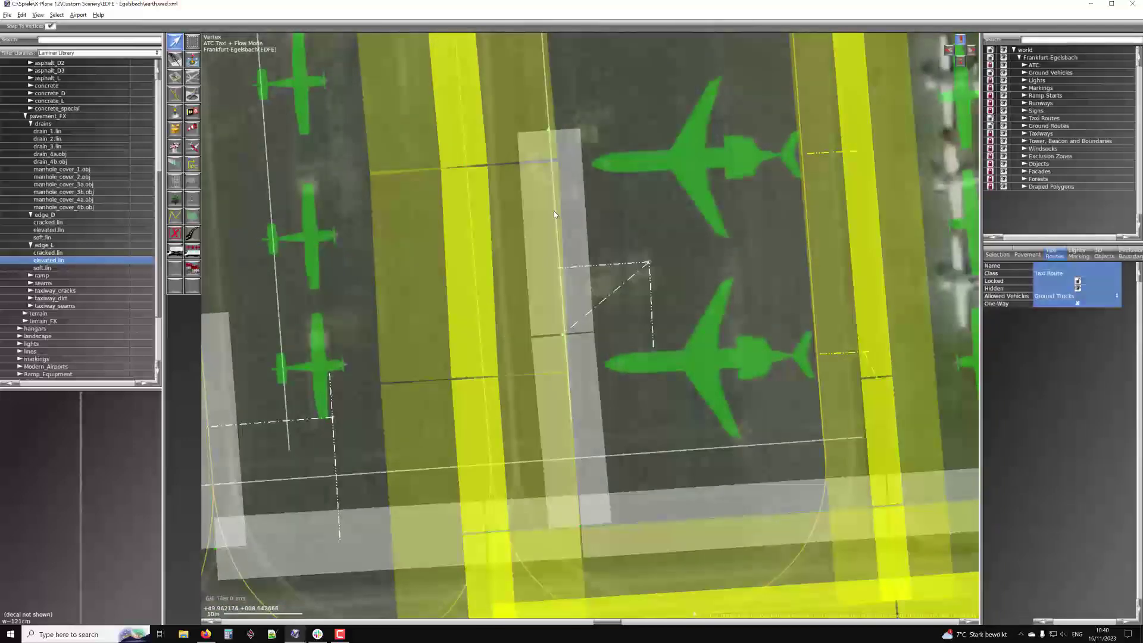
drag(554, 214, 595, 219)
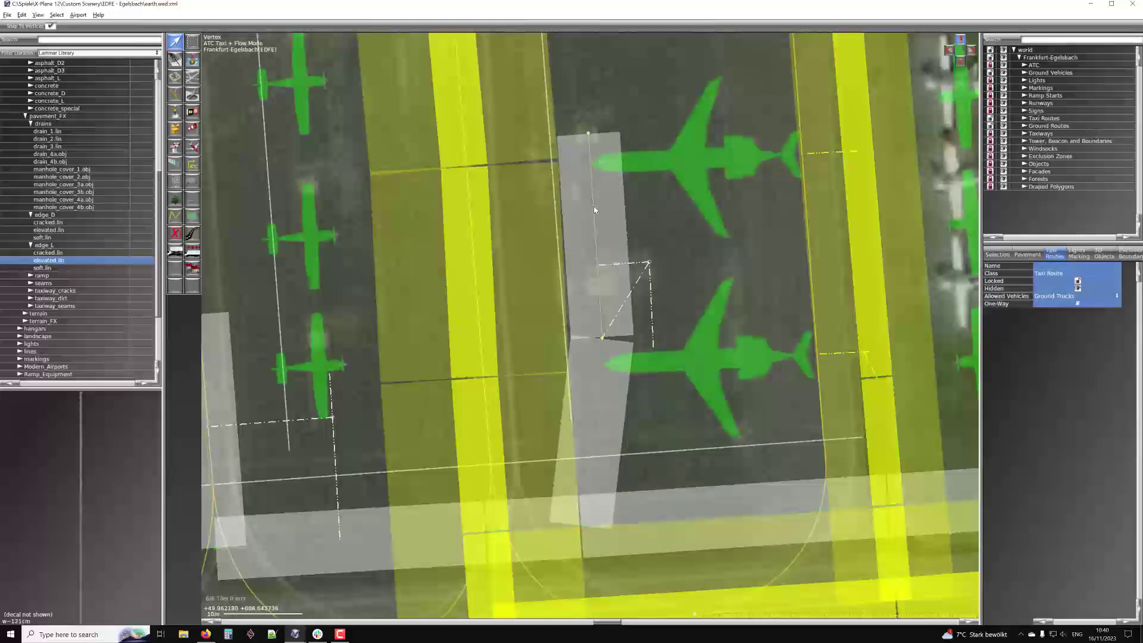
drag(594, 206, 555, 206)
Nudge the grey ground-truck route segment up and right near the jet stands
right_drag(603, 440, 591, 371)
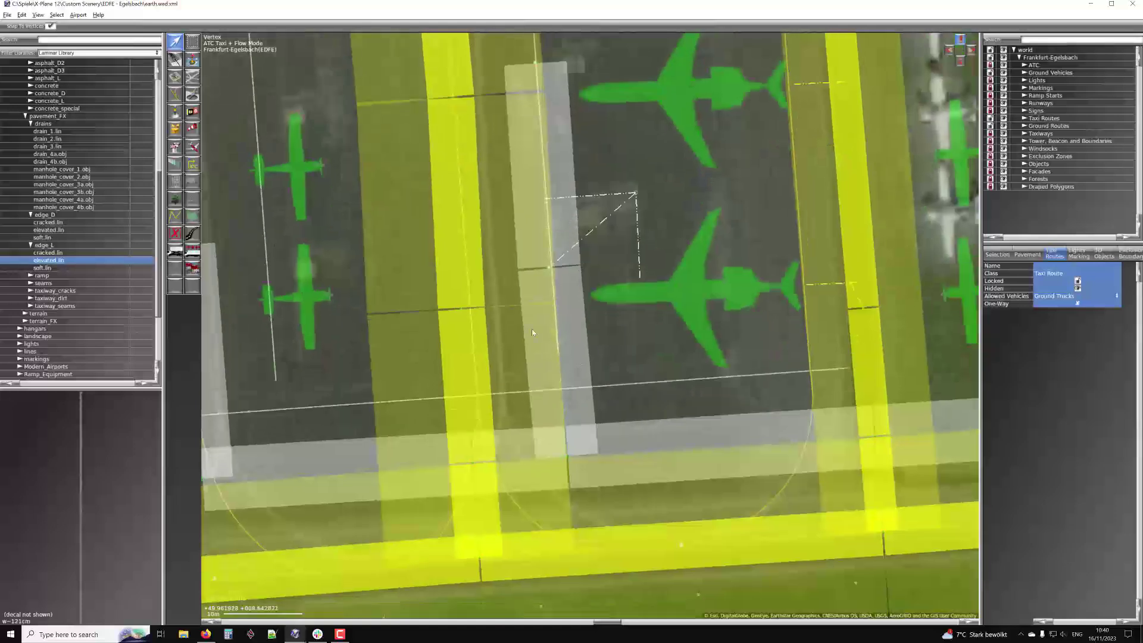
right_drag(477, 104, 501, 225)
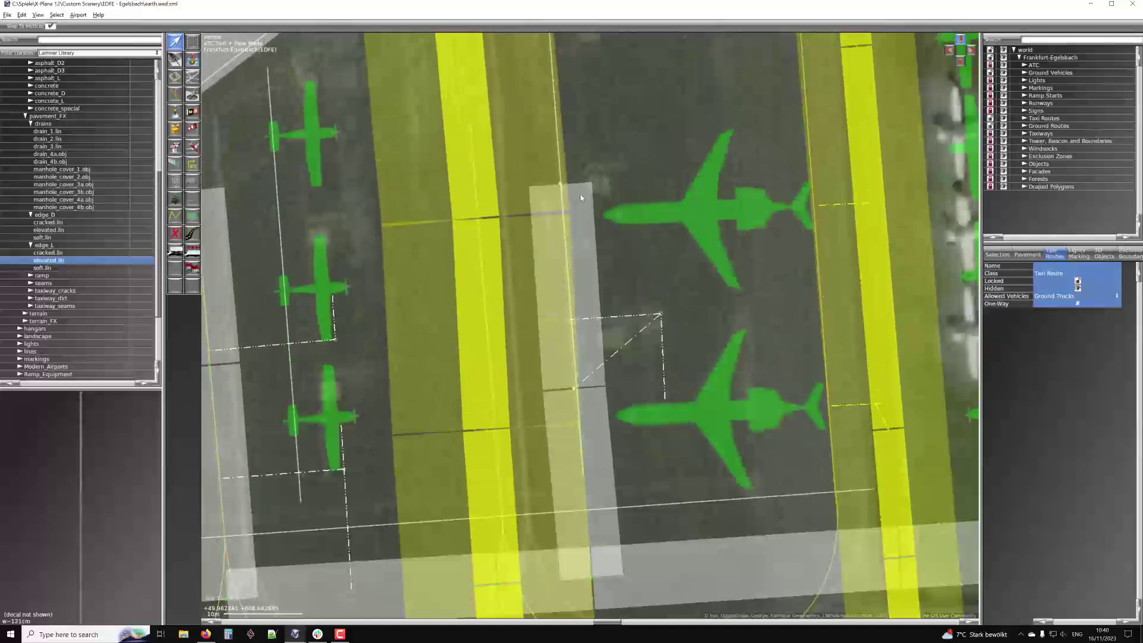
right_drag(526, 392, 553, 287)
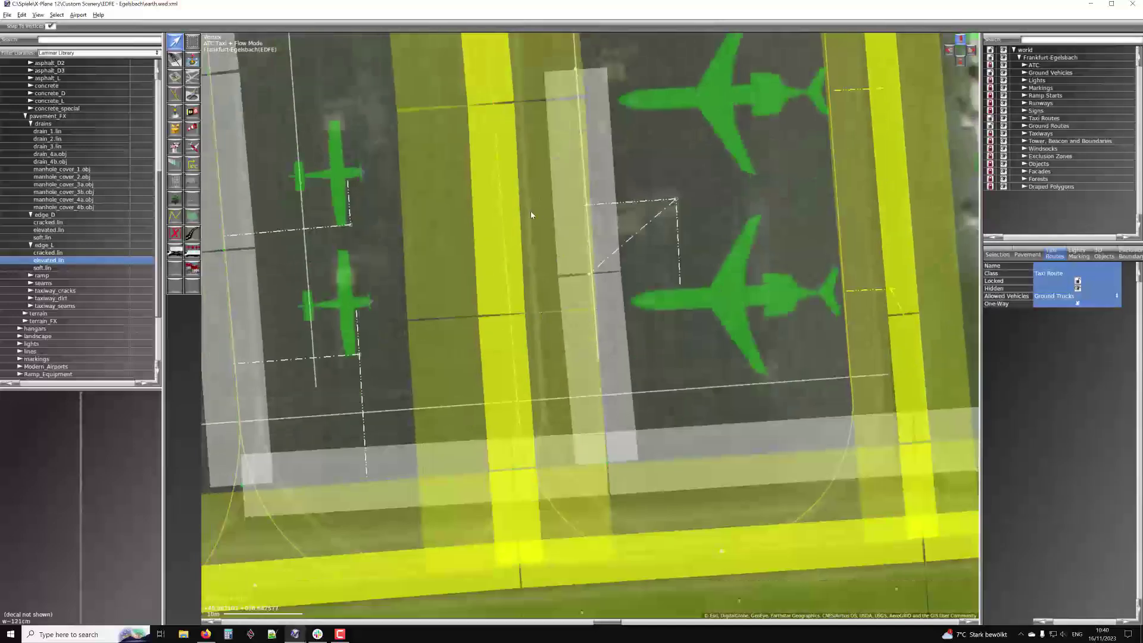
scroll(532, 215, down, 3)
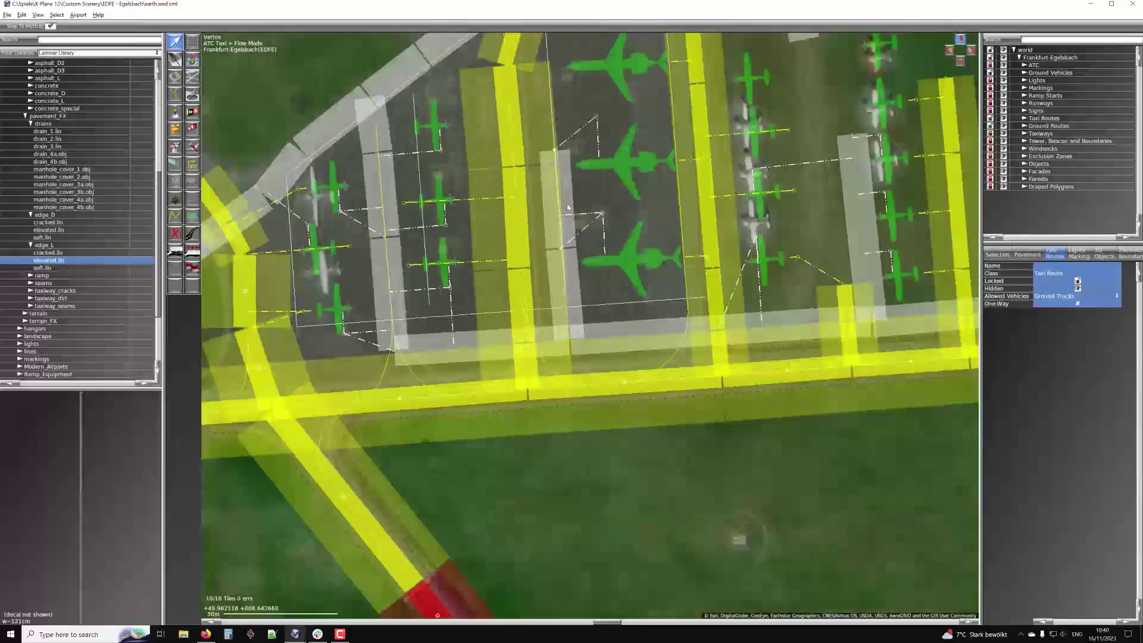
right_drag(580, 186, 567, 279)
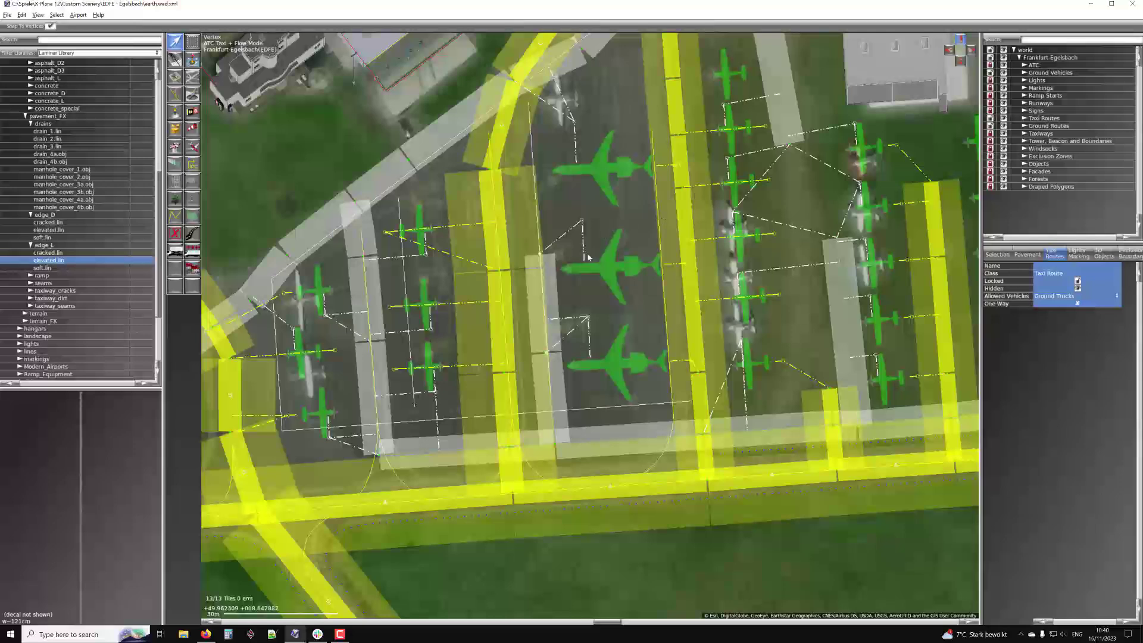
right_drag(508, 211, 485, 309)
right_drag(484, 421, 500, 317)
scroll(563, 251, up, 2)
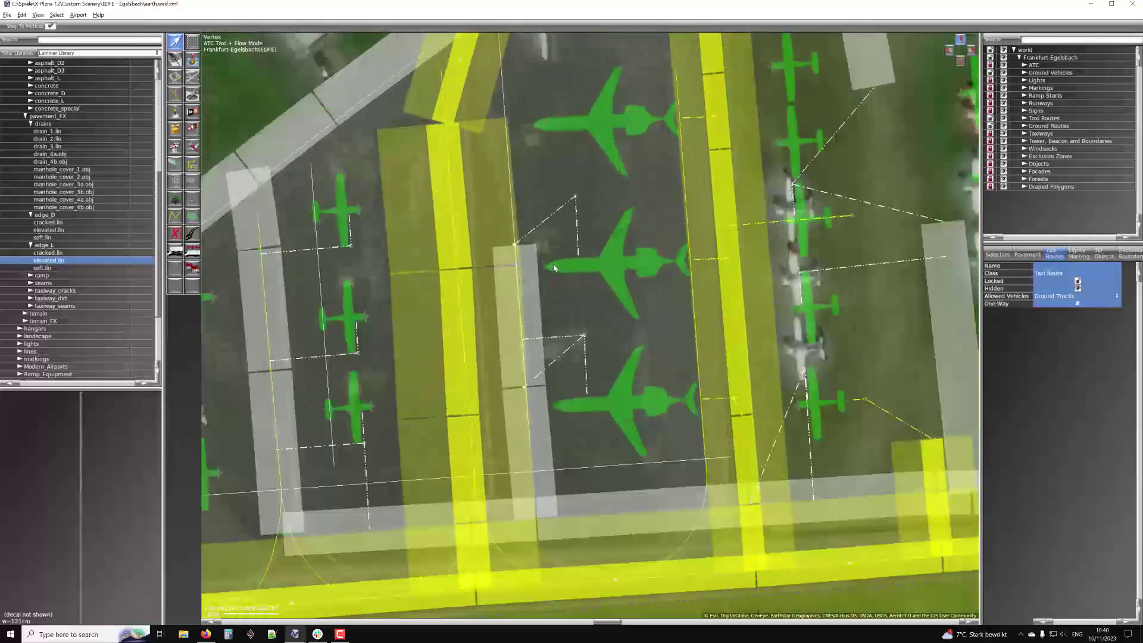
scroll(553, 269, down, 1)
scroll(553, 269, up, 1)
Raise the route corner vertex so the ground-truck segment runs straight across
right_drag(556, 308, 558, 257)
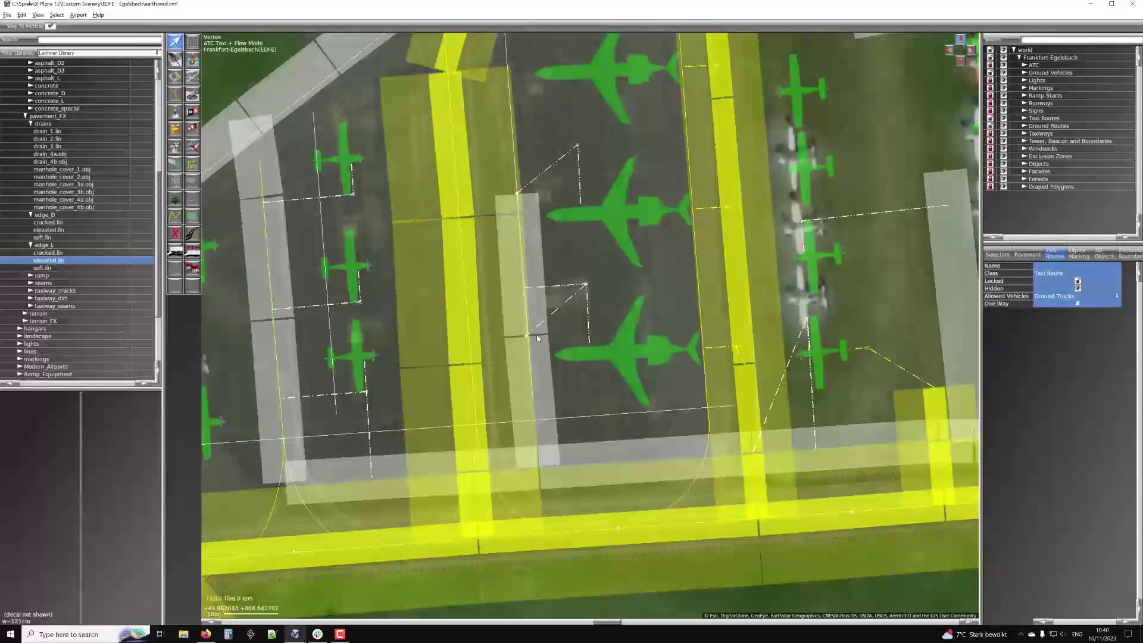
scroll(554, 178, up, 3)
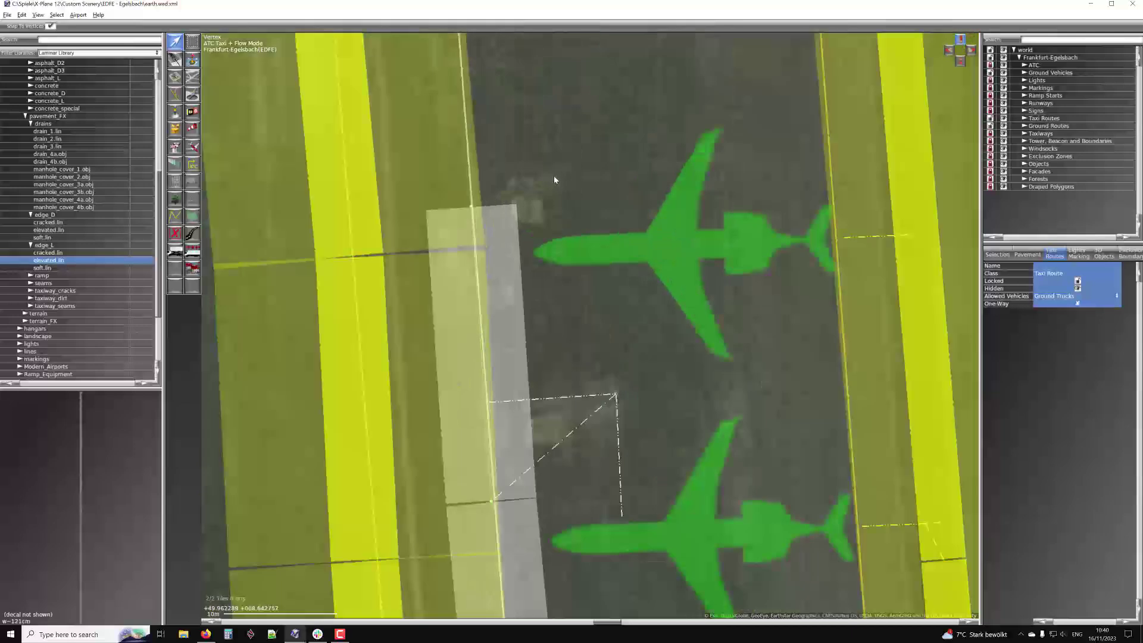
scroll(551, 184, down, 2)
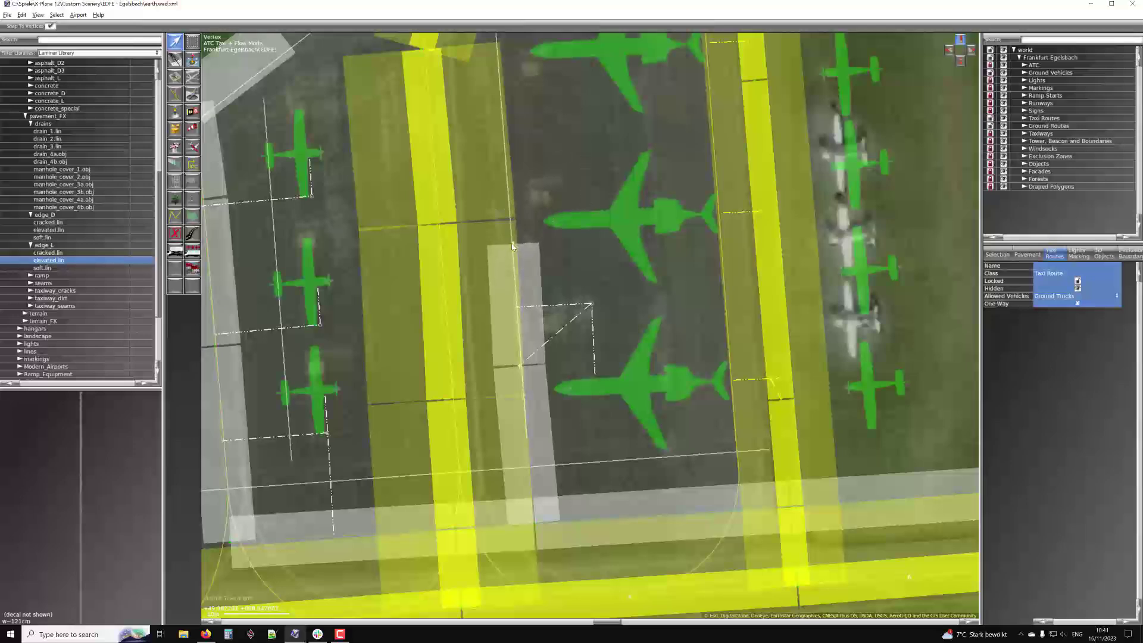
scroll(541, 239, down, 2)
scroll(536, 242, down, 2)
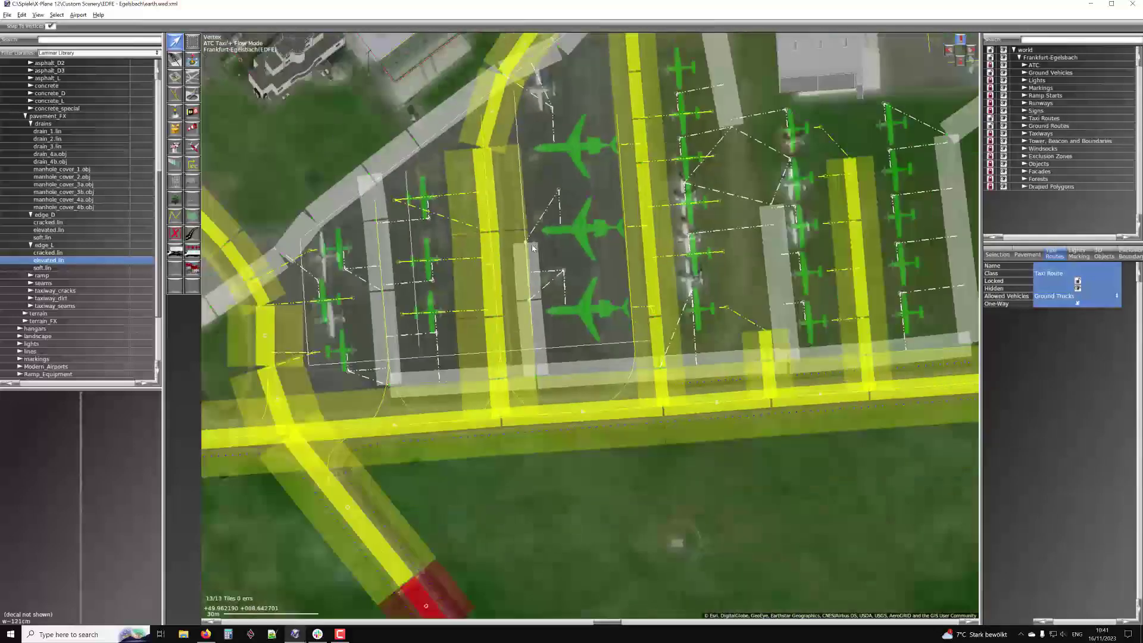
scroll(527, 247, up, 2)
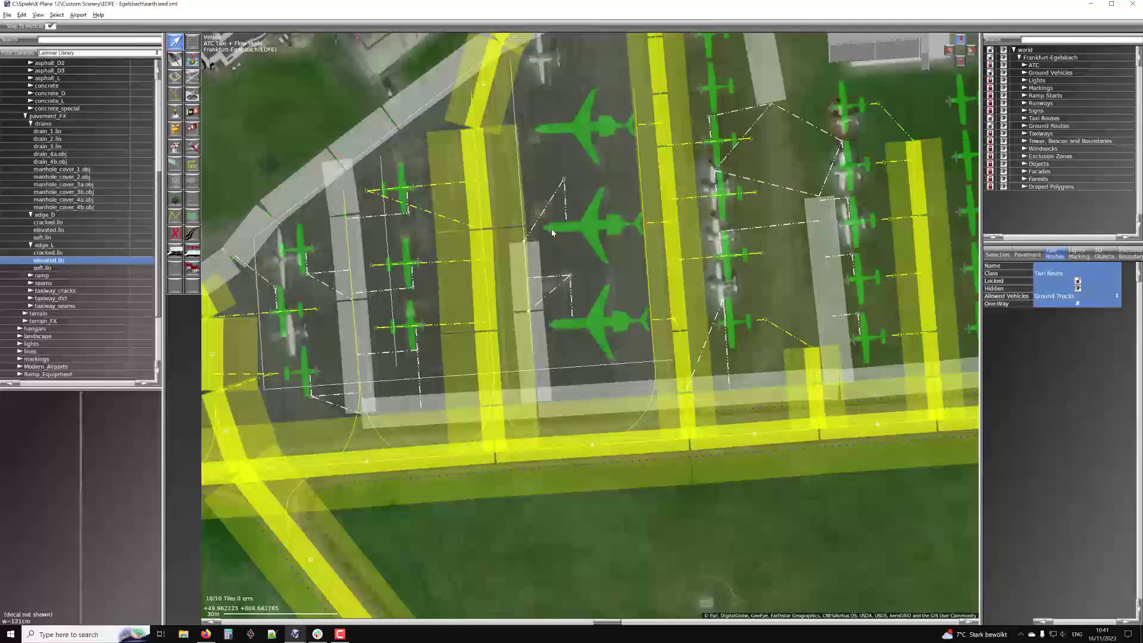
drag(524, 242, 522, 180)
scroll(521, 183, up, 3)
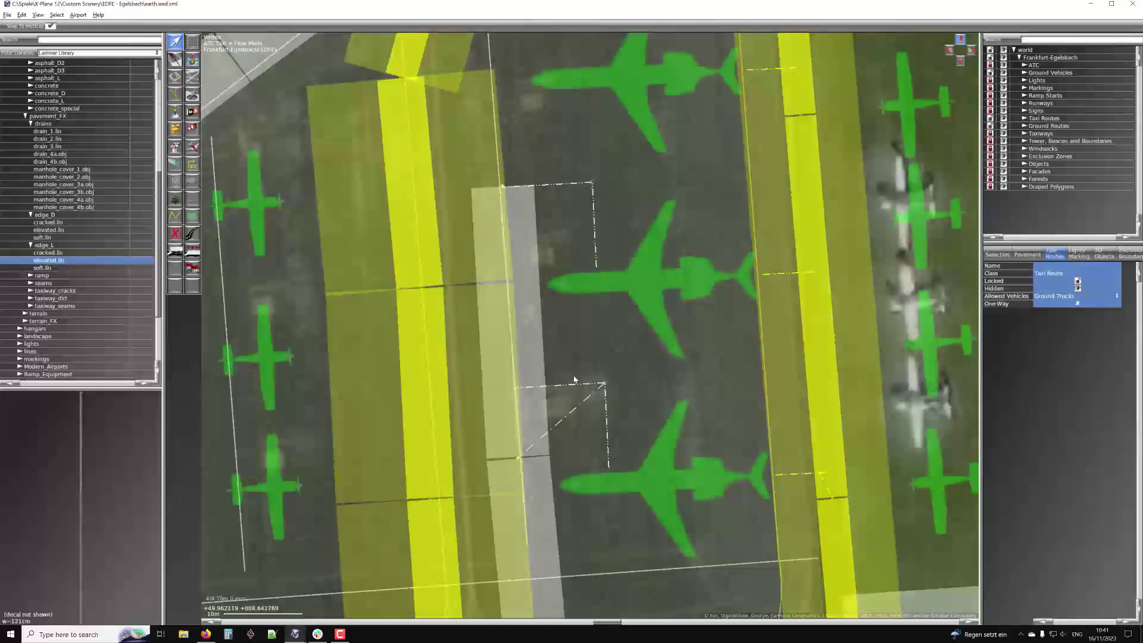
scroll(556, 220, down, 2)
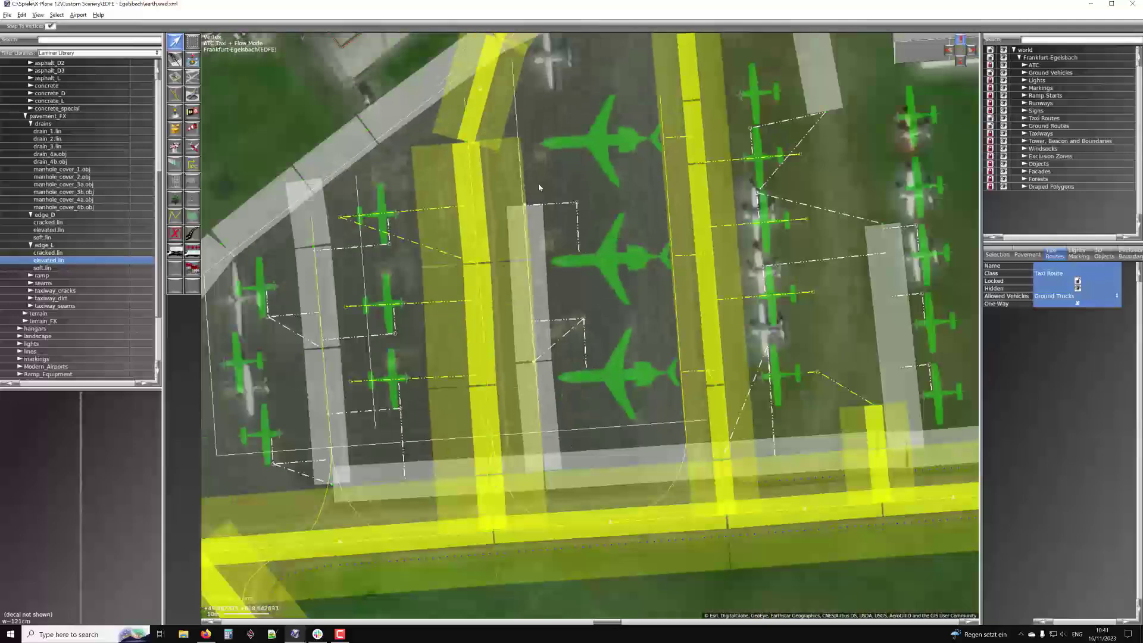
right_drag(540, 187, 560, 340)
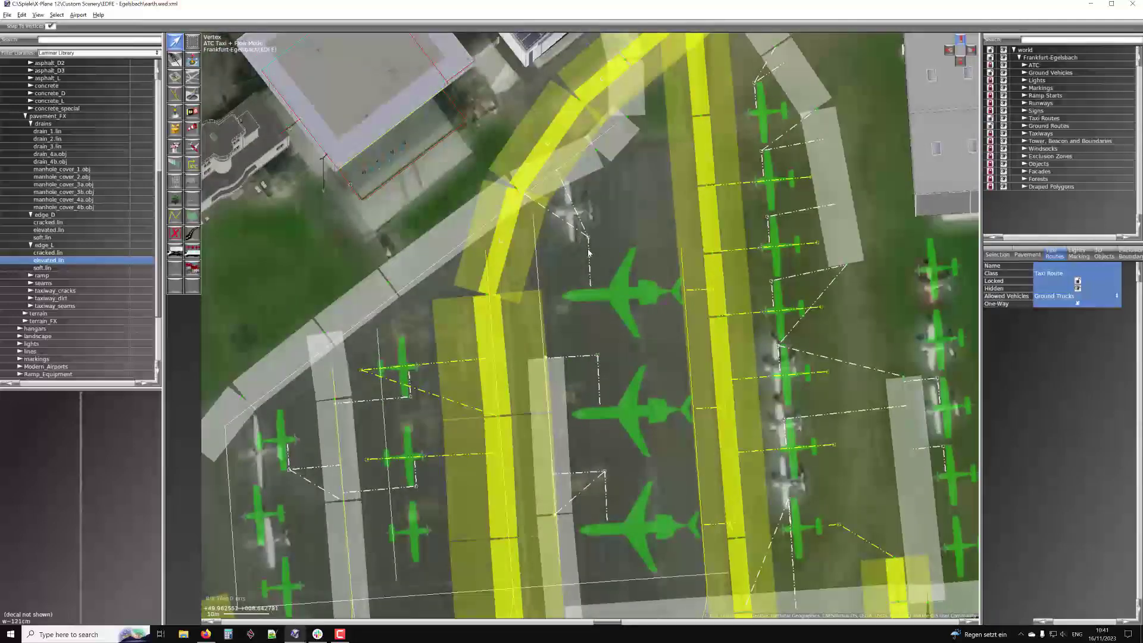
Stretch the pale strip's corner vertex north toward the curved taxiway
scroll(570, 216, up, 2)
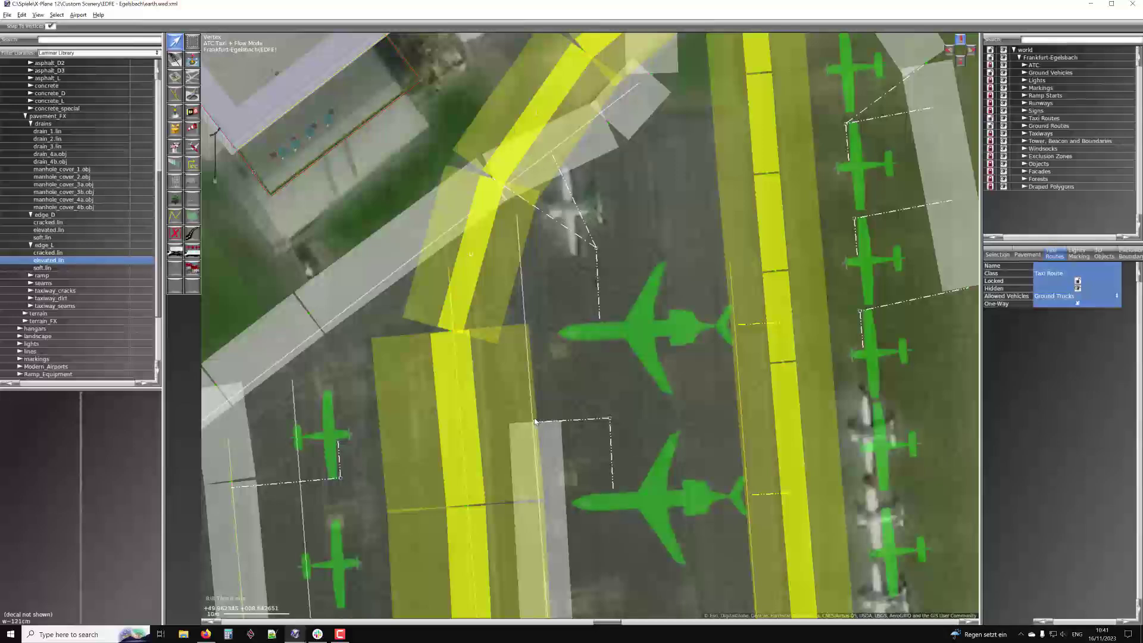
drag(535, 422, 522, 265)
scroll(541, 277, up, 2)
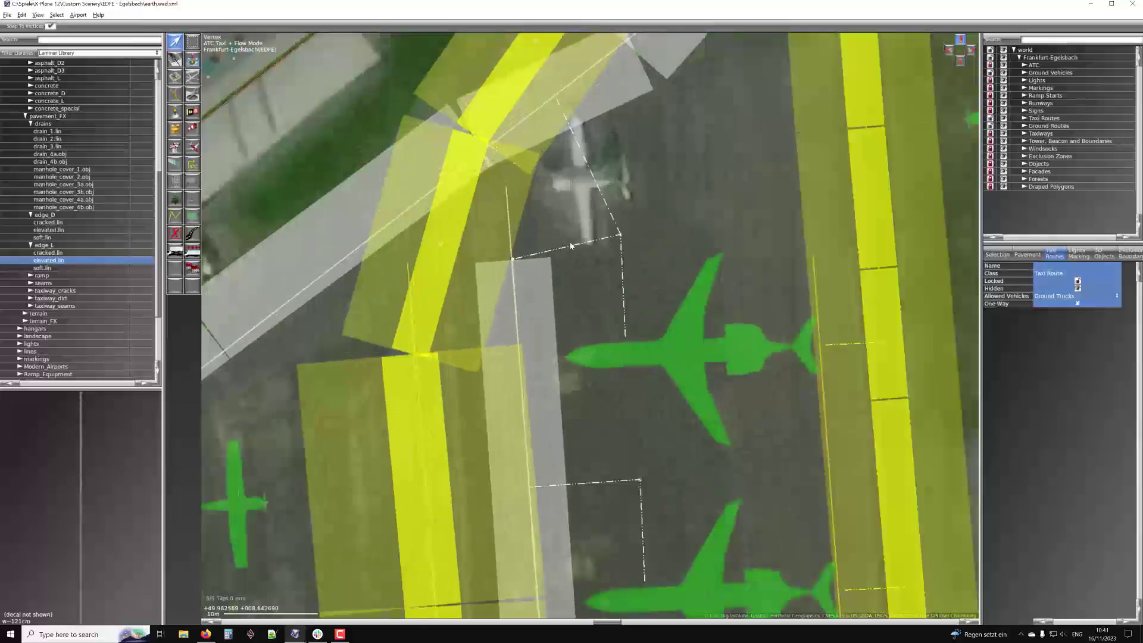
scroll(615, 337, down, 3)
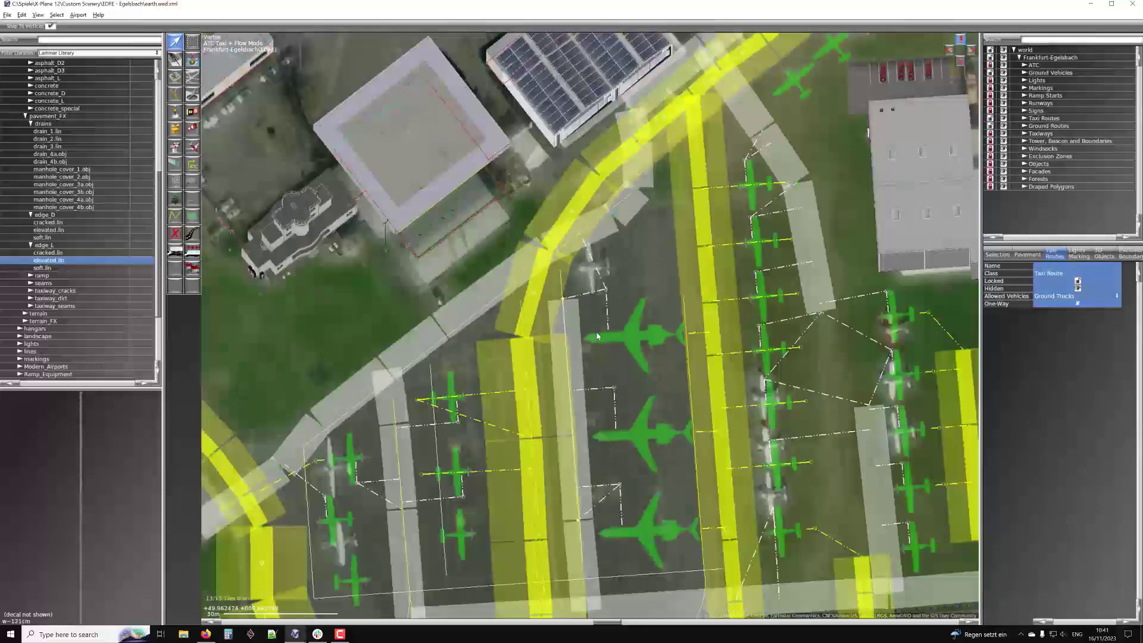
Pan and zoom across the apron to review the small-aircraft stands and hangars
right_drag(492, 431, 536, 277)
scroll(506, 330, up, 2)
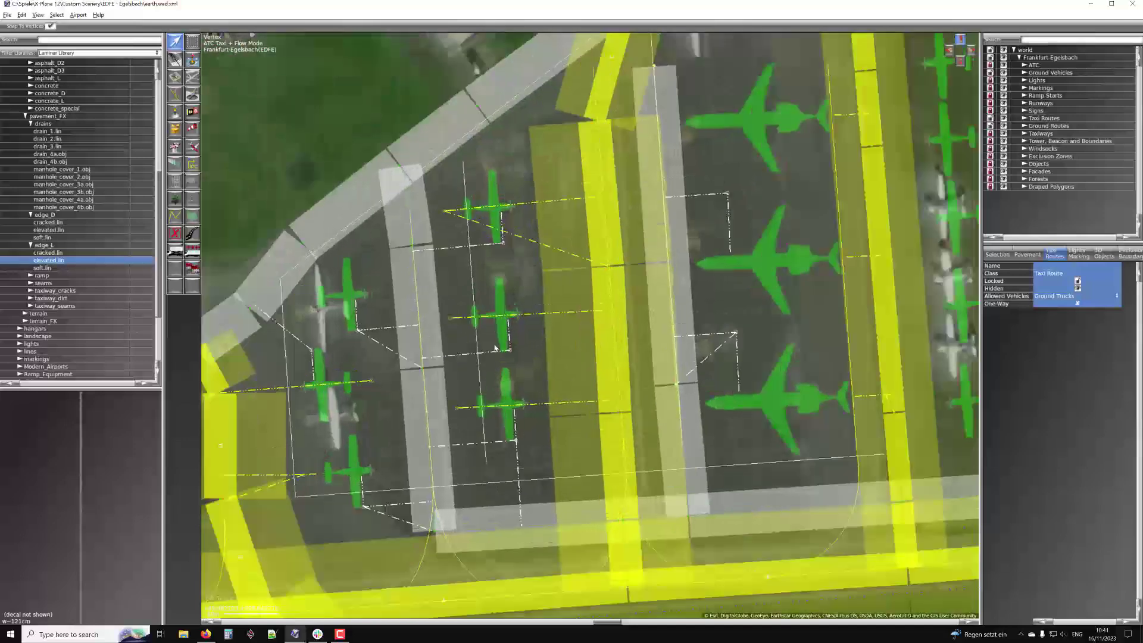
scroll(456, 338, up, 1)
scroll(444, 311, up, 2)
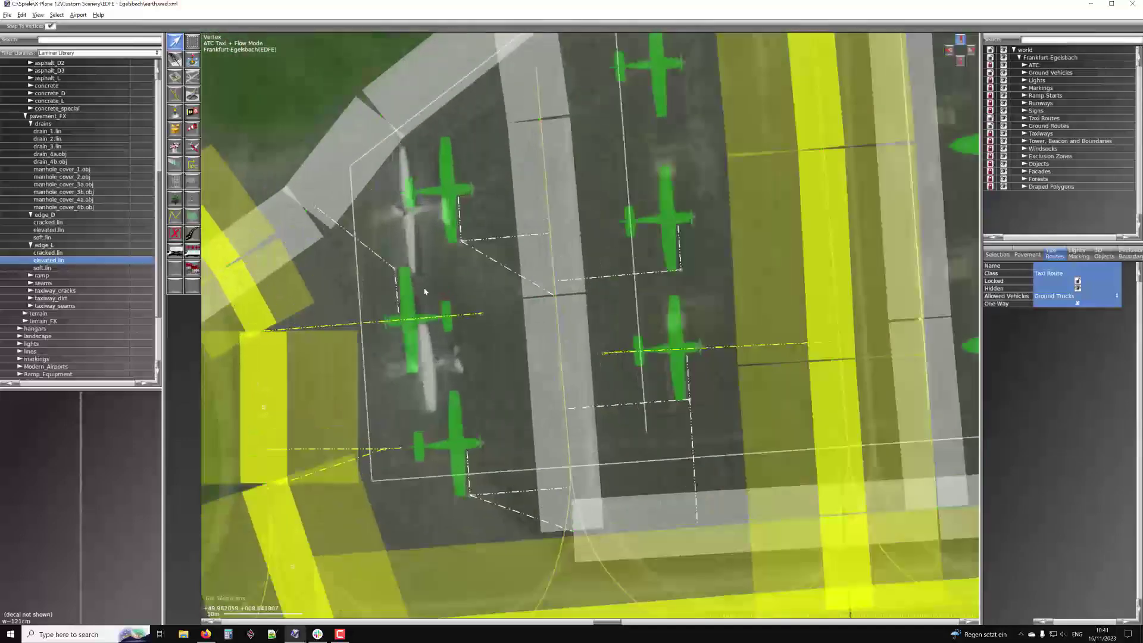
scroll(583, 291, down, 1)
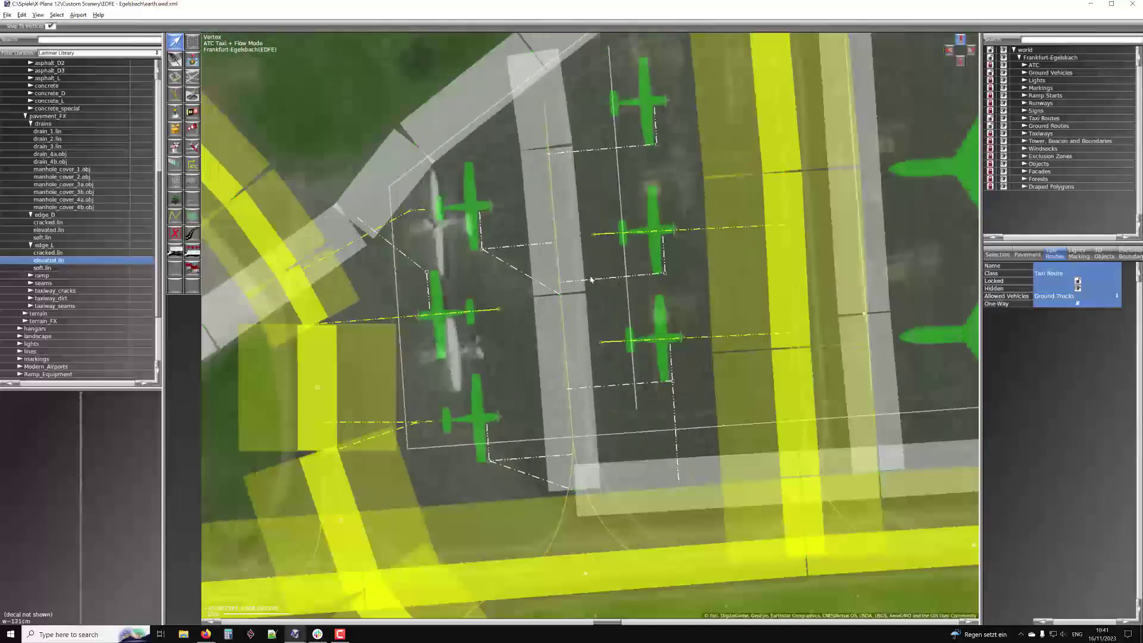
right_drag(591, 279, 523, 309)
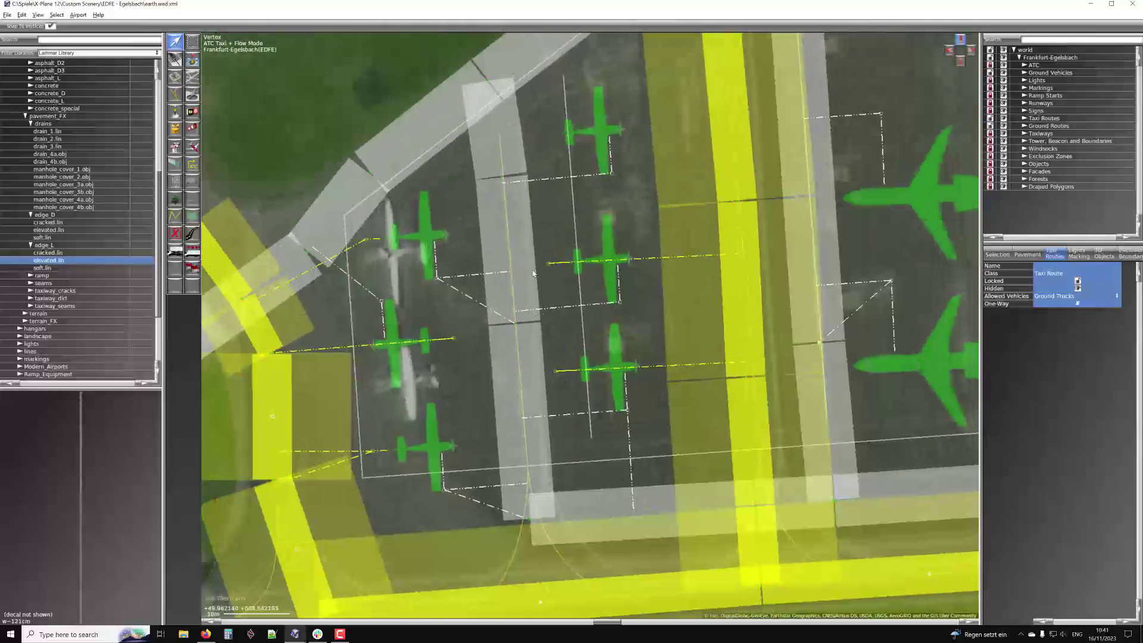
scroll(553, 318, down, 3)
right_drag(730, 250, 645, 265)
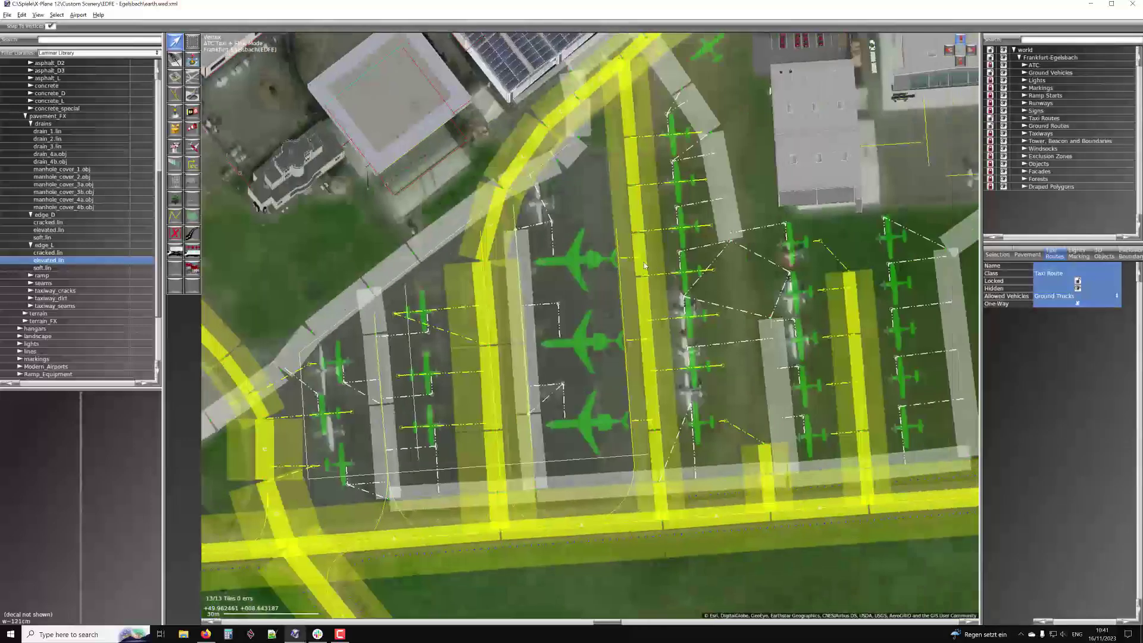
right_drag(569, 176, 583, 239)
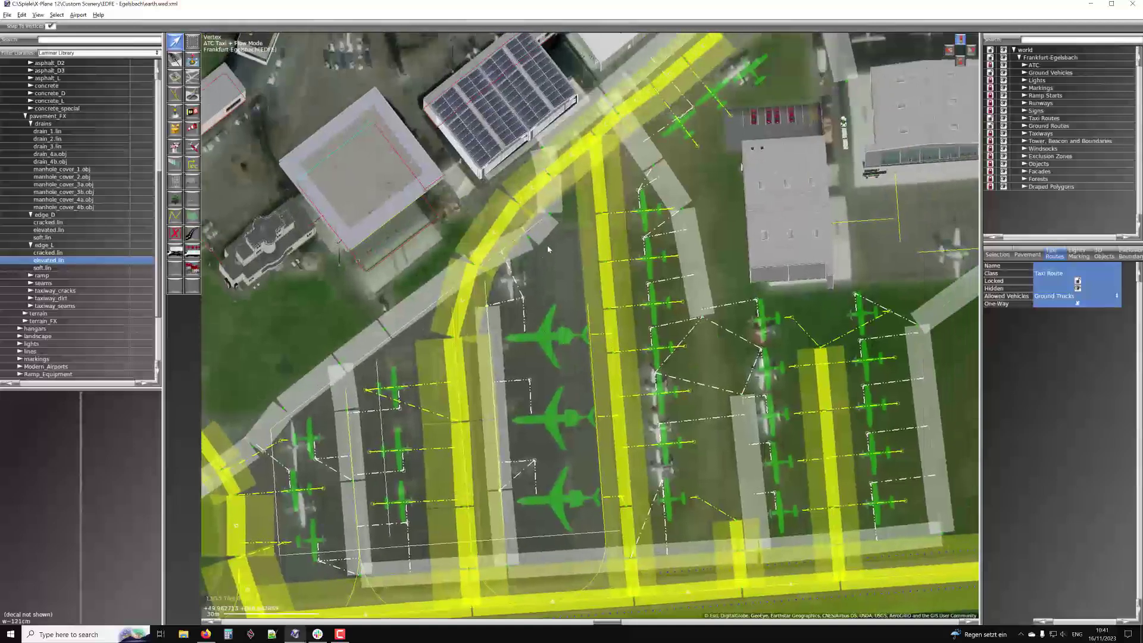
scroll(660, 238, up, 3)
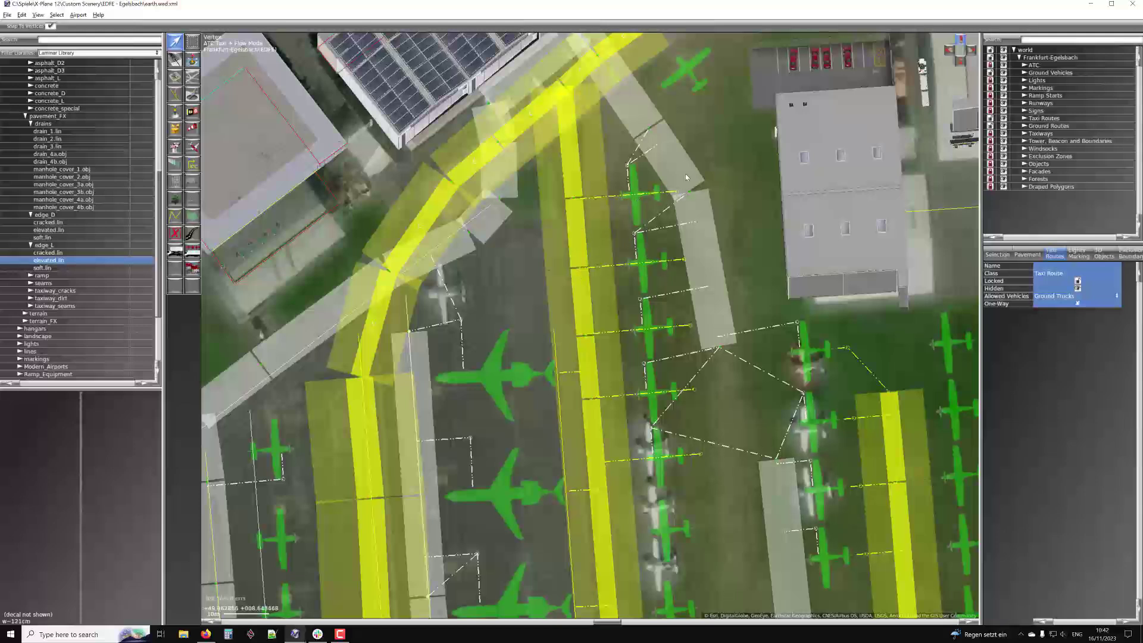
middle_drag(701, 222, 619, 85)
middle_drag(868, 186, 632, 237)
middle_drag(498, 270, 628, 194)
scroll(538, 227, up, 2)
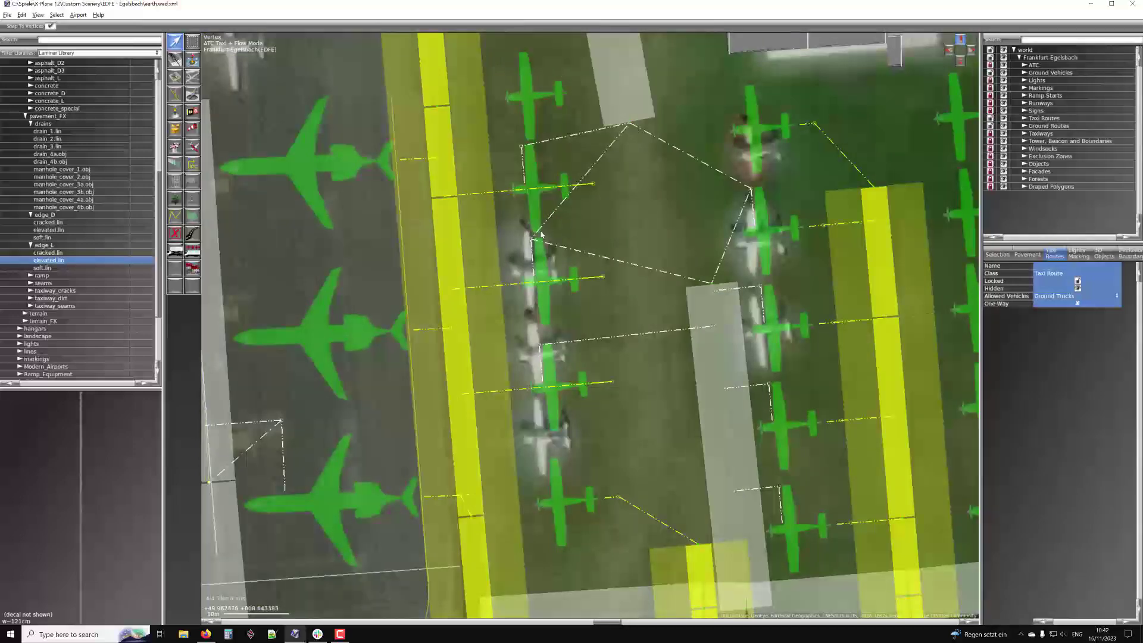
Move the route's _stop node down onto the lower vertex
click(630, 126)
mouse_move(632, 132)
mouse_down()
mouse_move(704, 293)
mouse_move(712, 287)
mouse_move(656, 217)
mouse_up()
scroll(658, 199, down, 3)
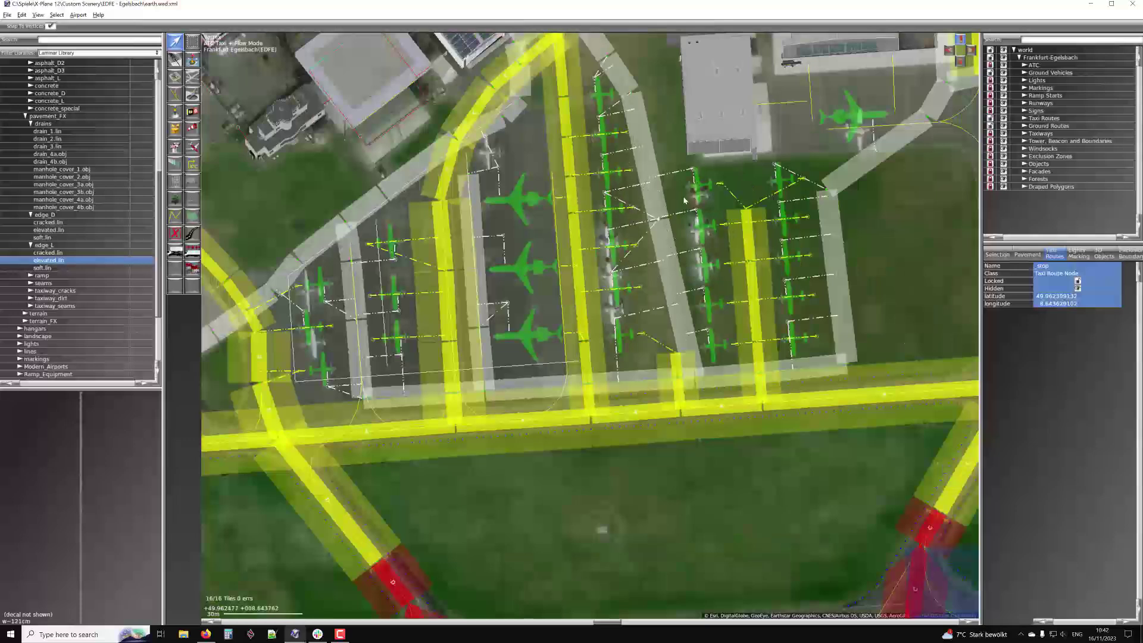
Zoom out and select a ground-truck route linking the parking spots
scroll(684, 203, up, 5)
scroll(658, 220, down, 4)
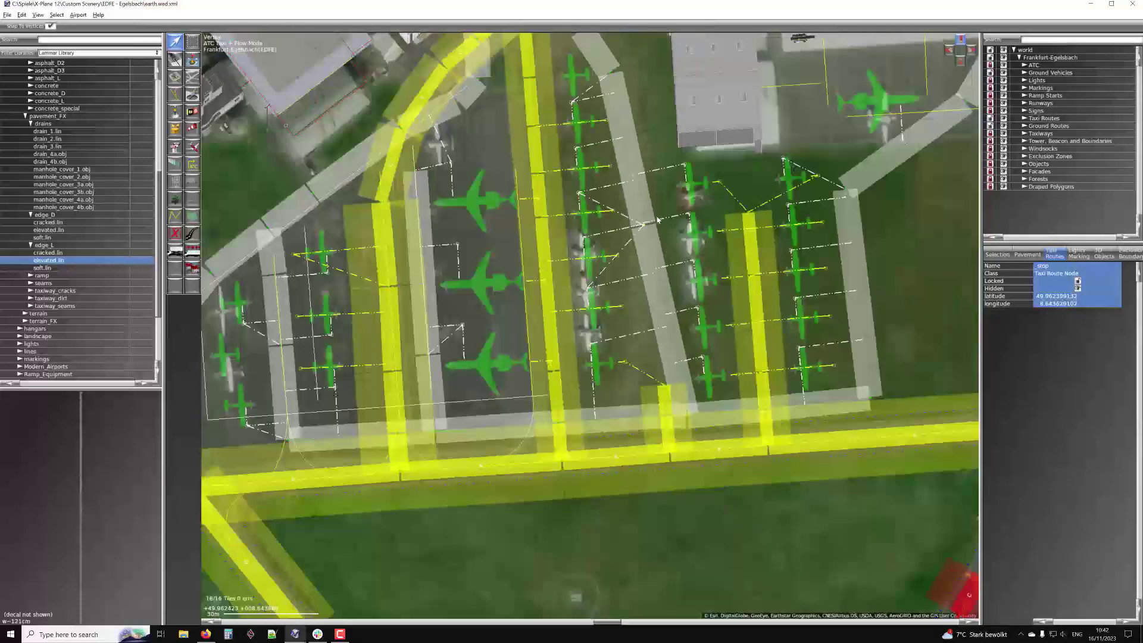
scroll(643, 229, up, 8)
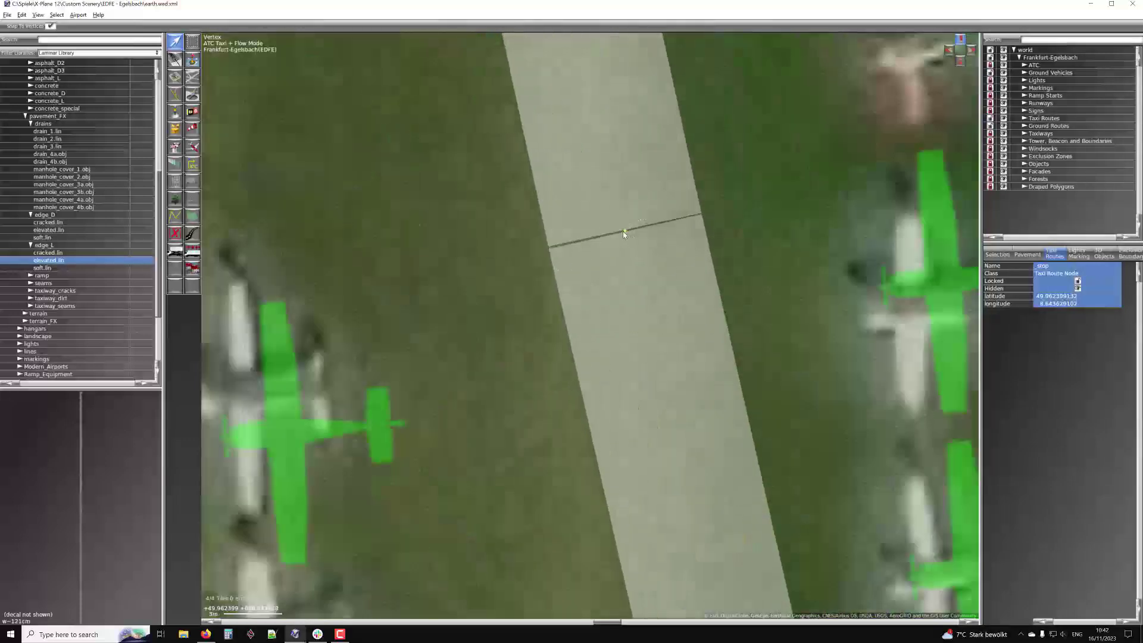
scroll(623, 230, down, 8)
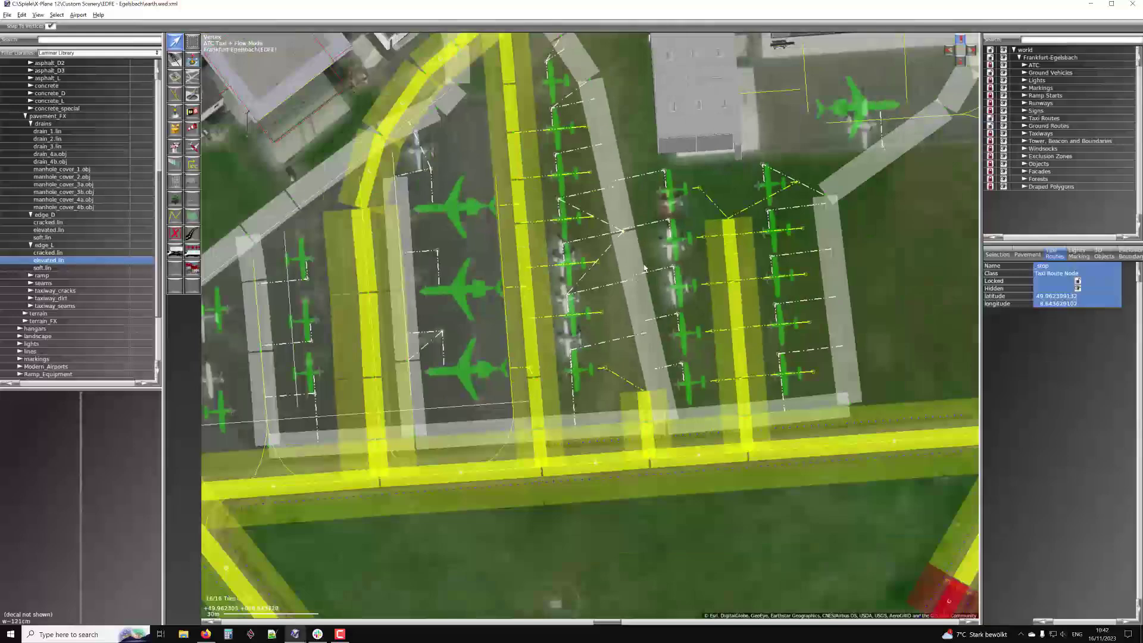
click(630, 263)
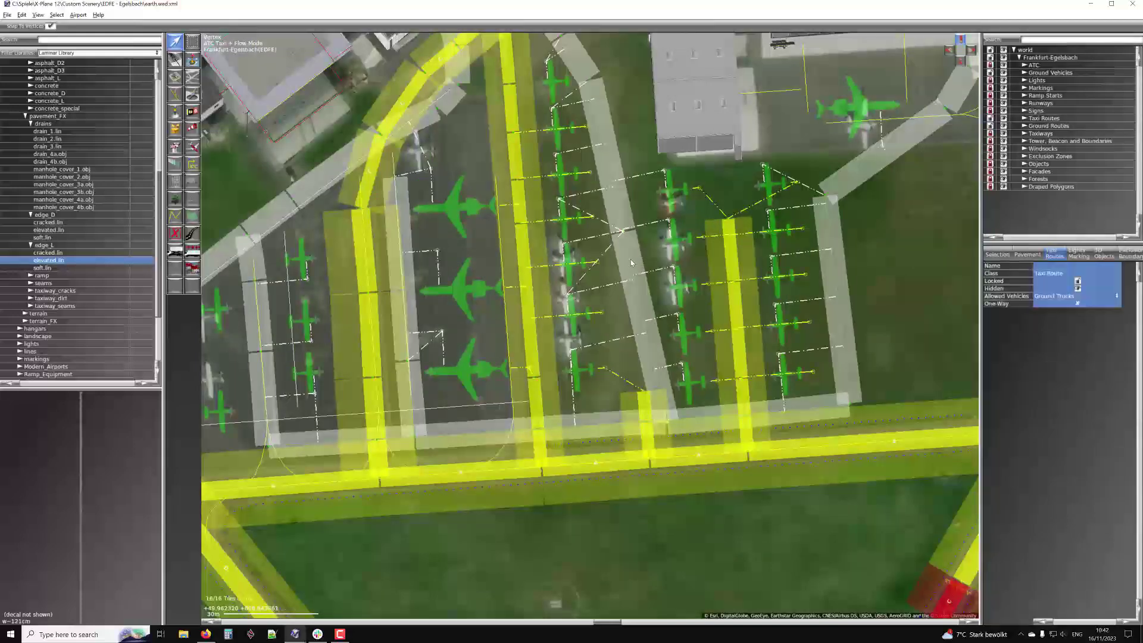
Delete the redundant ground-truck route segment
click(609, 171)
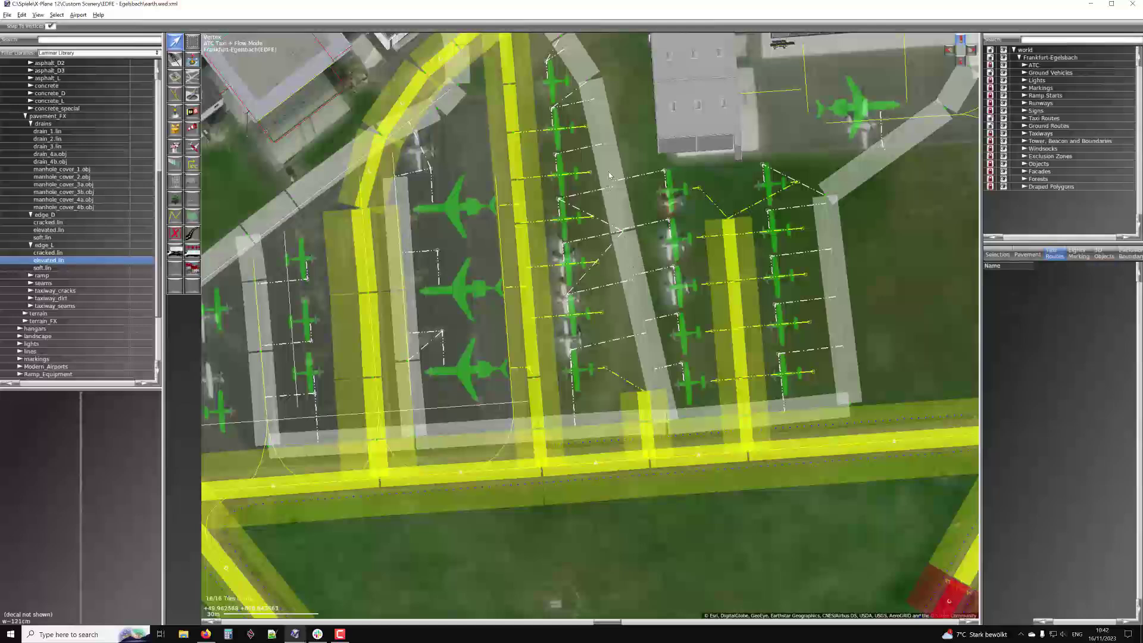
click(610, 173)
key(Delete)
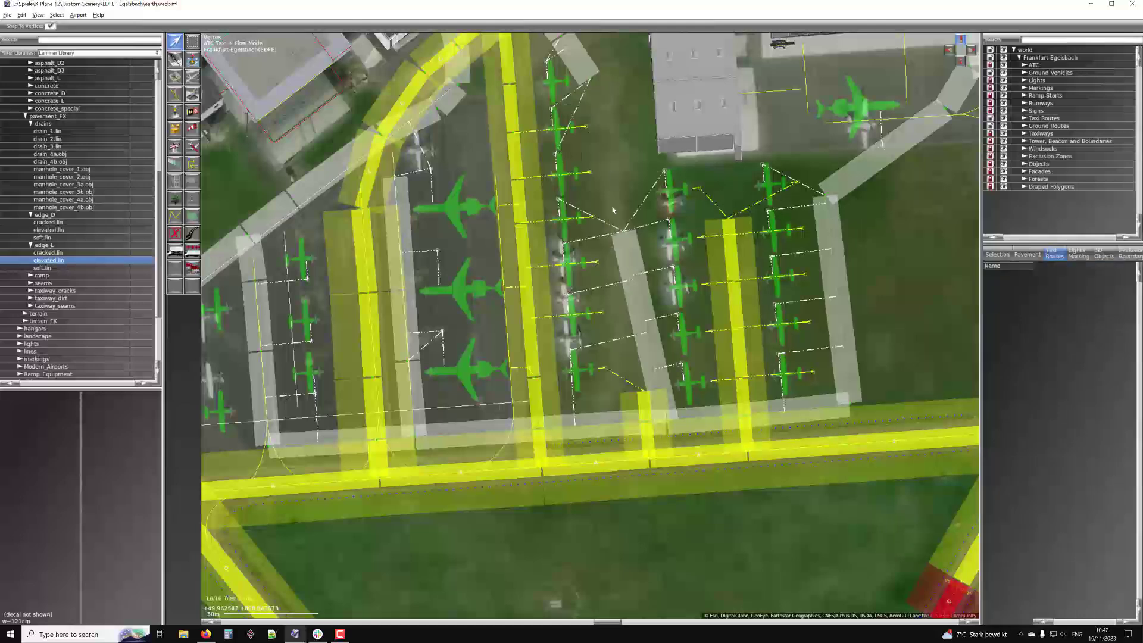
Move the route's end node up beside the hangar and merge it with the existing node
drag(626, 239, 592, 81)
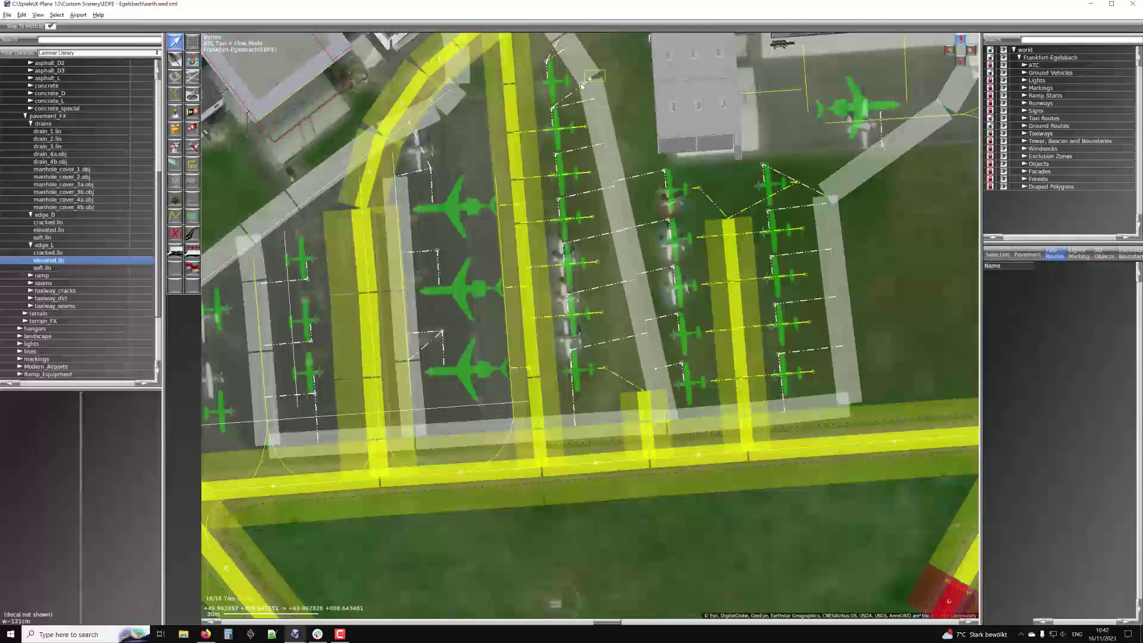
click(592, 81)
scroll(589, 79, up, 3)
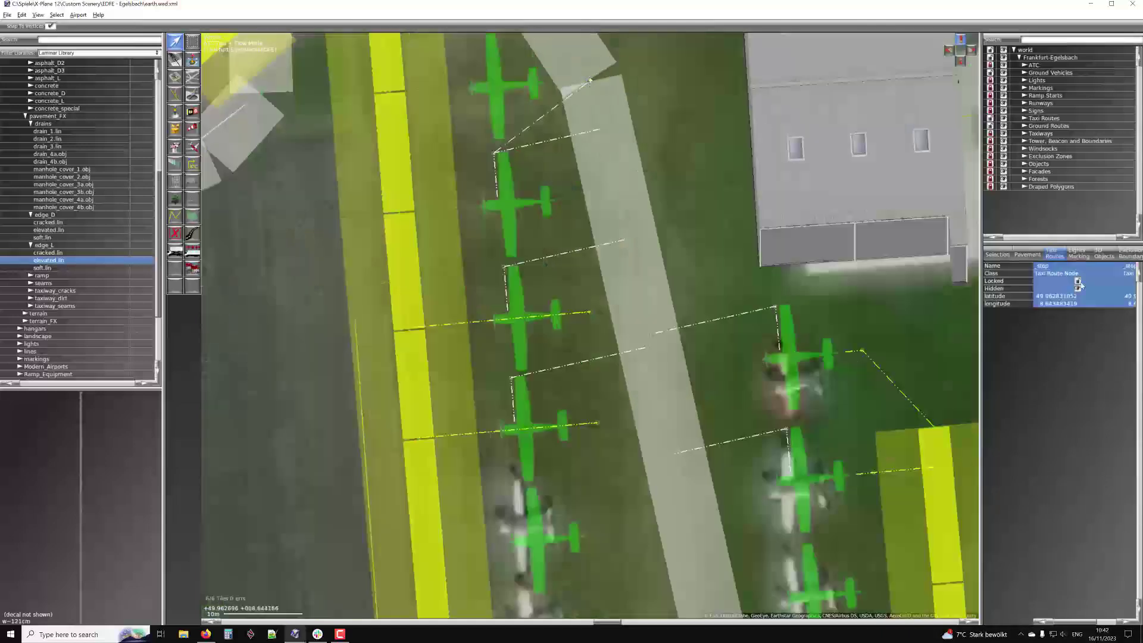
drag(1120, 272, 1091, 273)
key(ctrl+m)
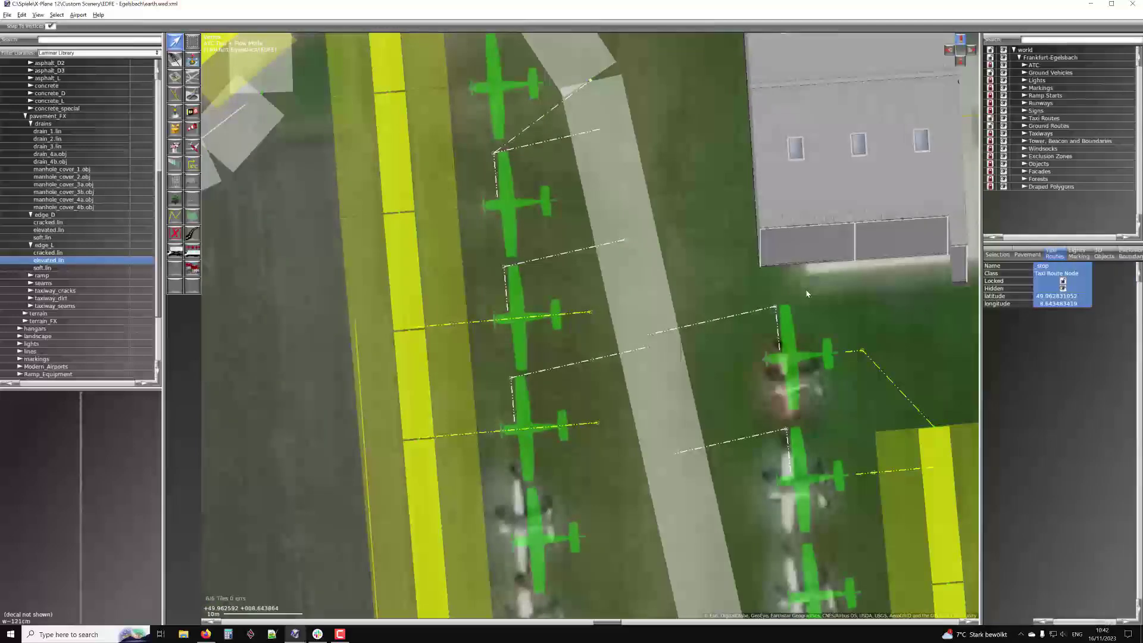
scroll(577, 119, down, 2)
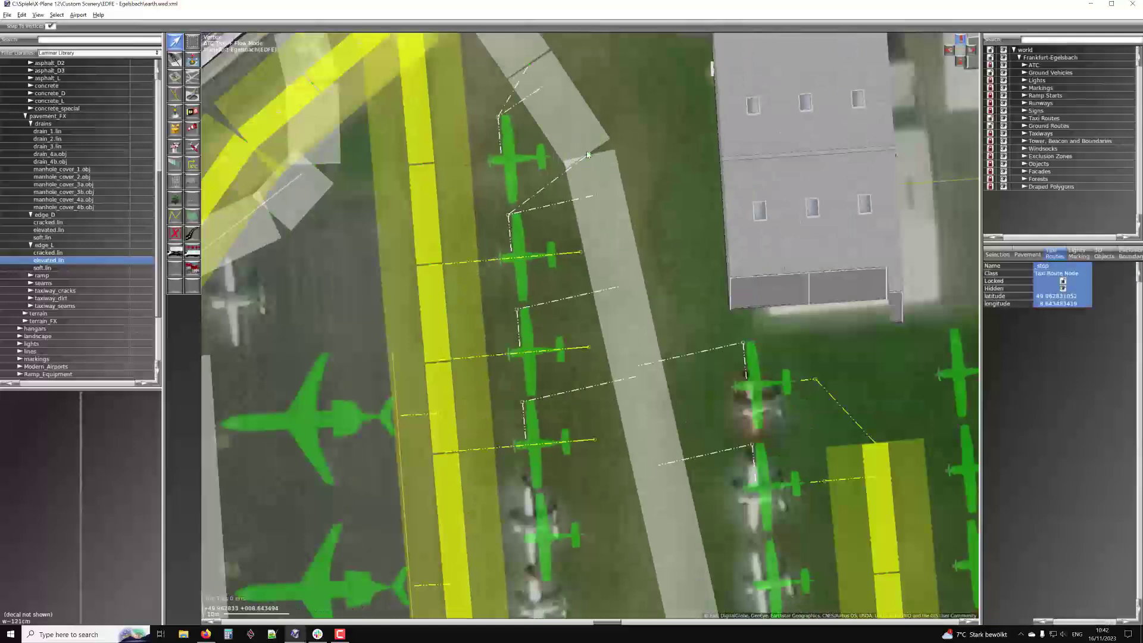
scroll(617, 160, down, 3)
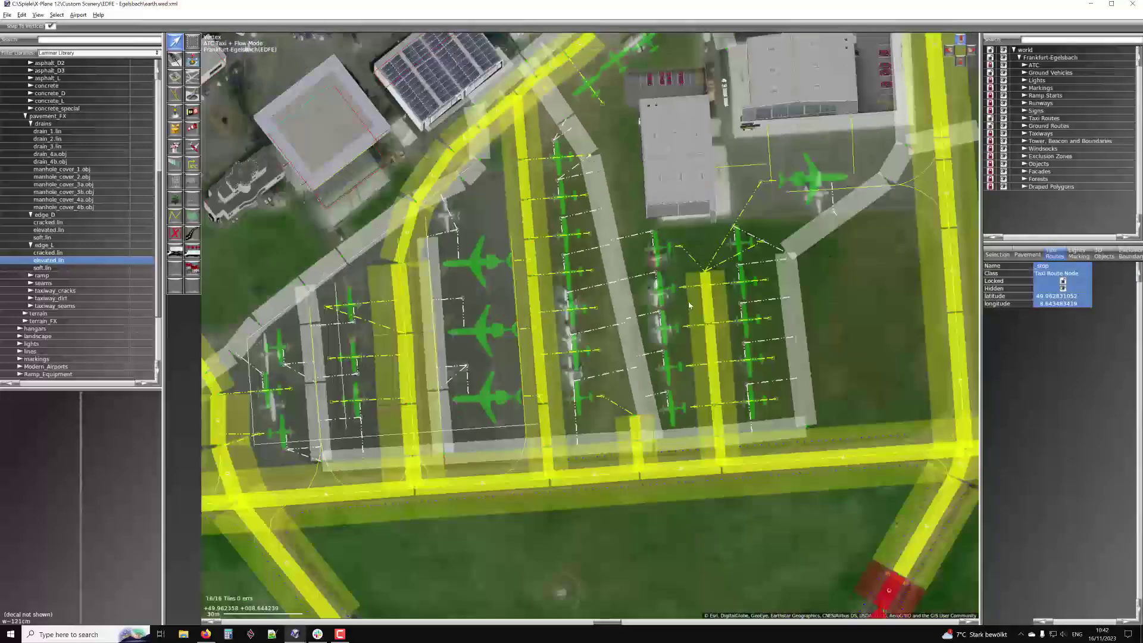
Delete ground route segment N on the western apron
scroll(487, 333, up, 3)
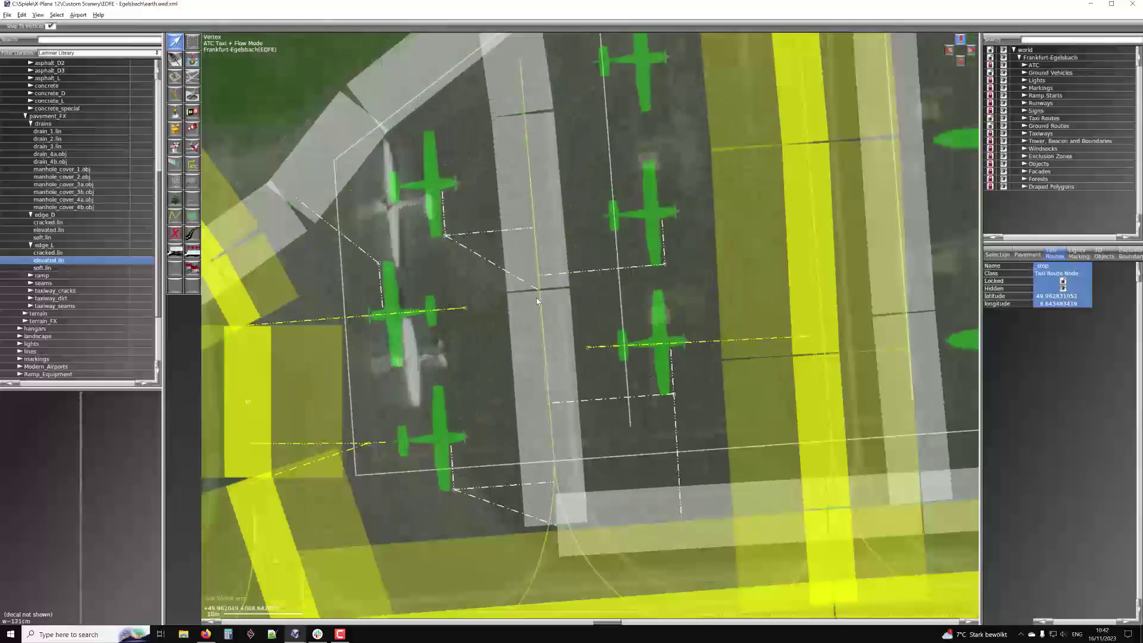
scroll(539, 301, down, 1)
click(540, 296)
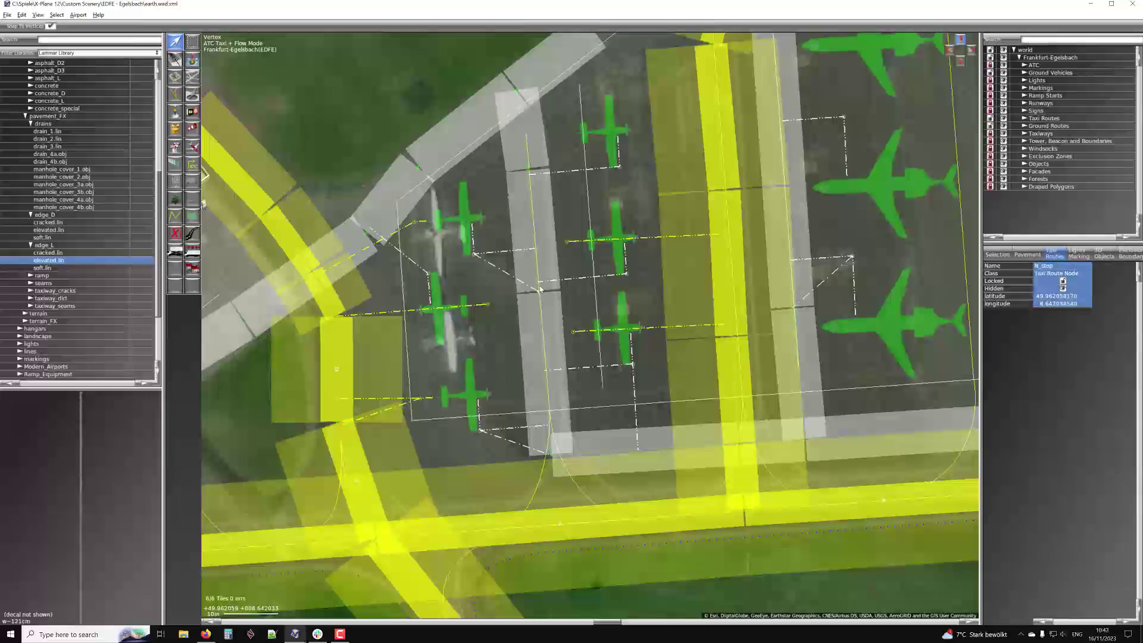
click(535, 252)
key(Delete)
Move the N_stop node further up the apron and clear the selection
drag(539, 292, 528, 173)
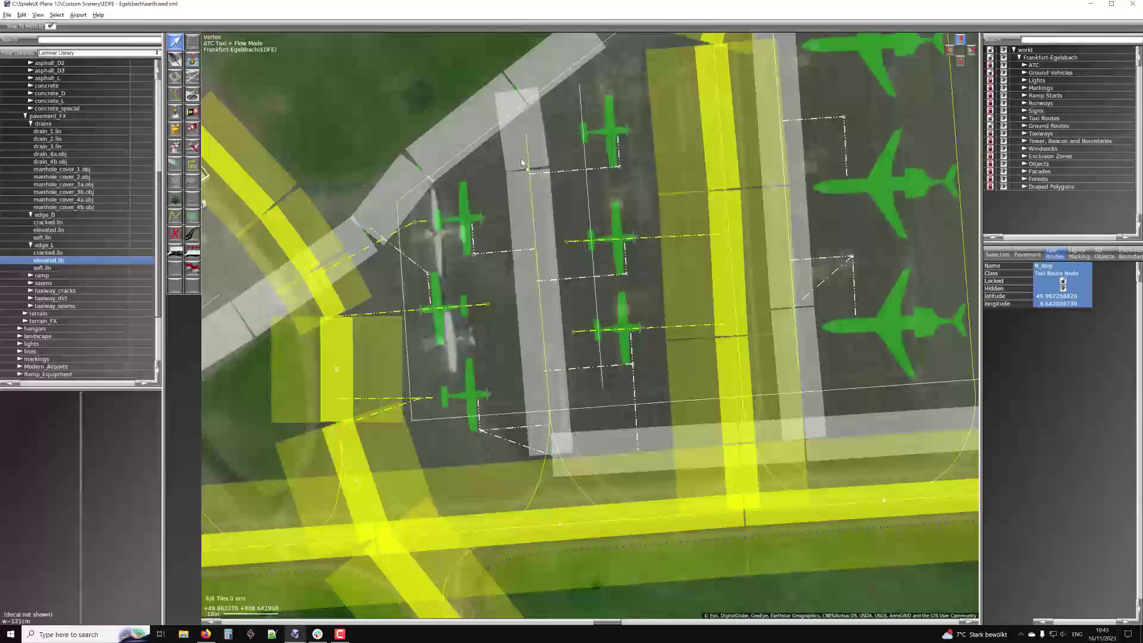
scroll(522, 162, down, 2)
middle_drag(522, 162, 537, 221)
click(537, 221)
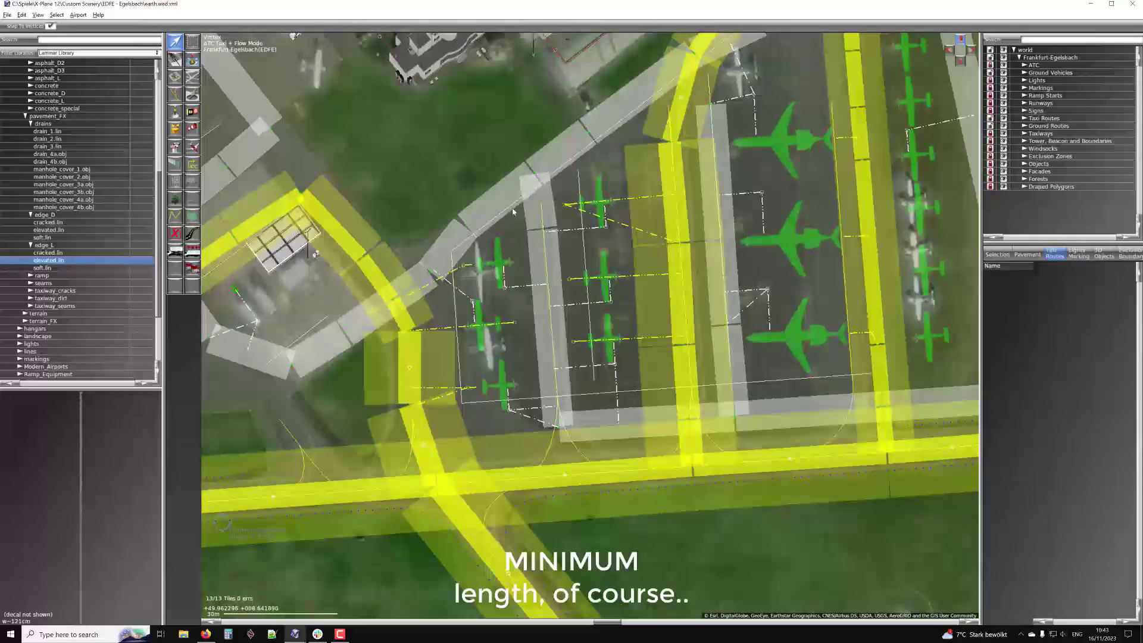
right_drag(461, 250, 516, 241)
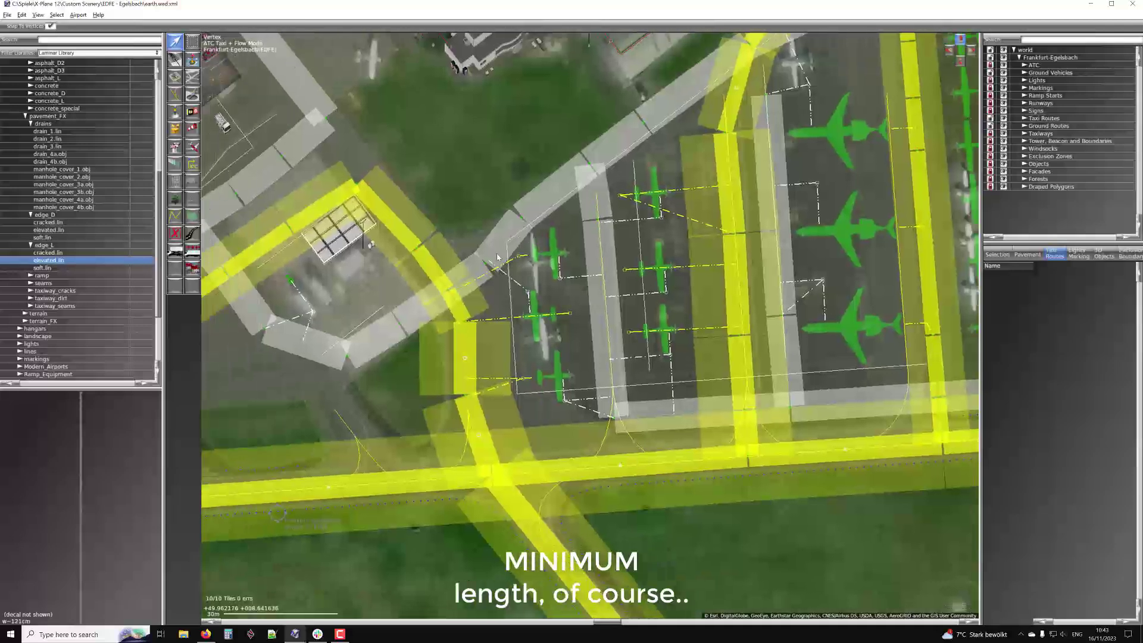
right_drag(573, 197, 484, 289)
right_drag(599, 184, 507, 266)
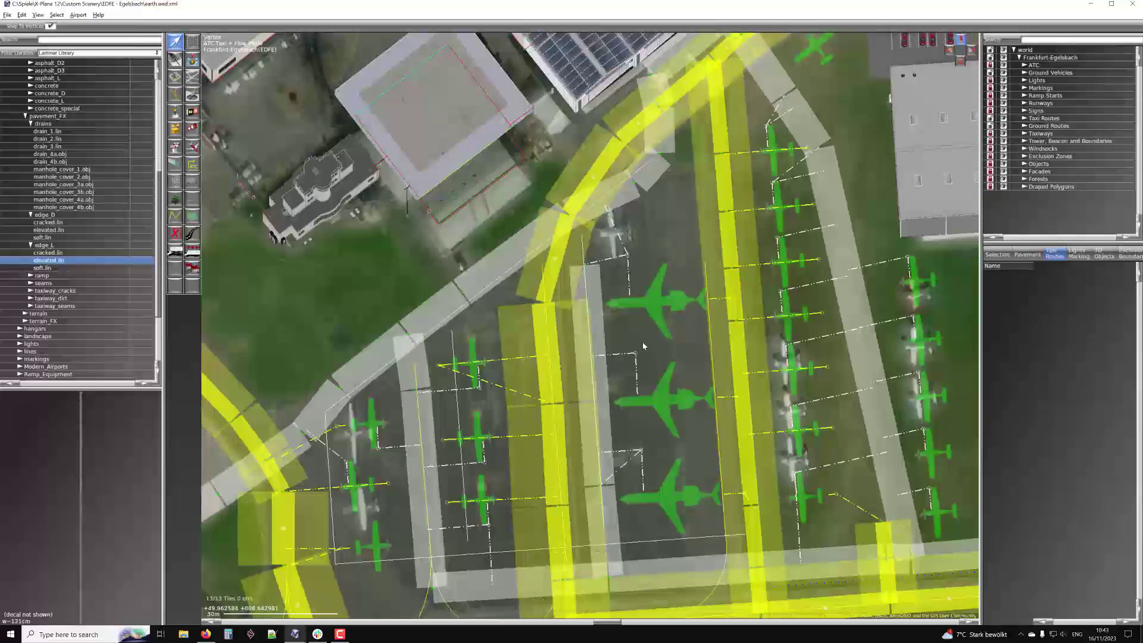
right_drag(602, 397, 718, 258)
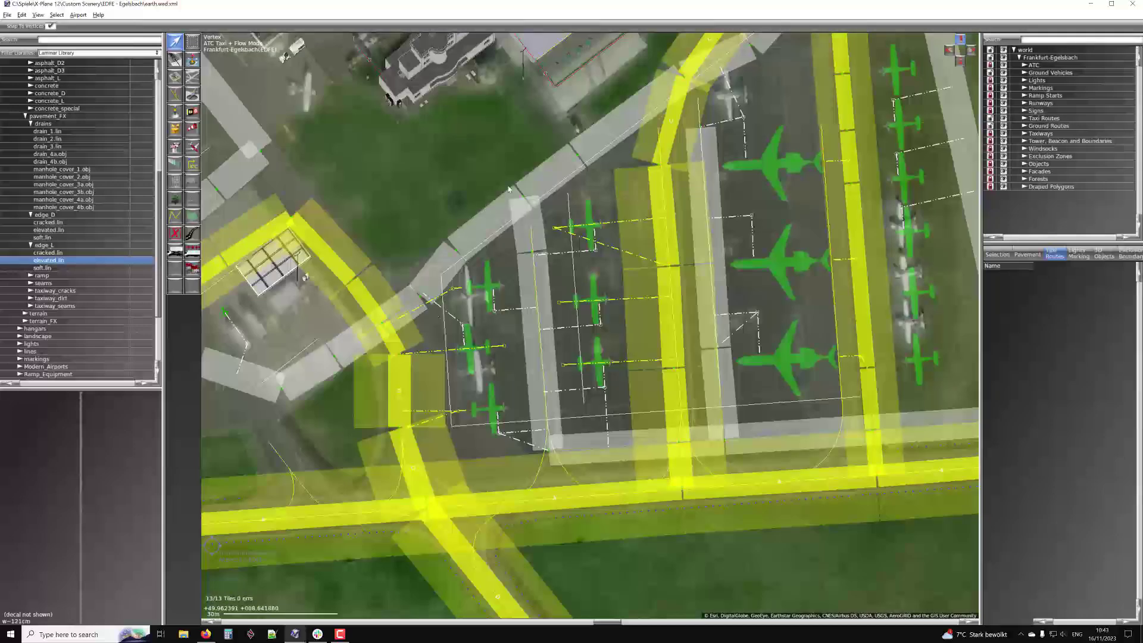
click(533, 265)
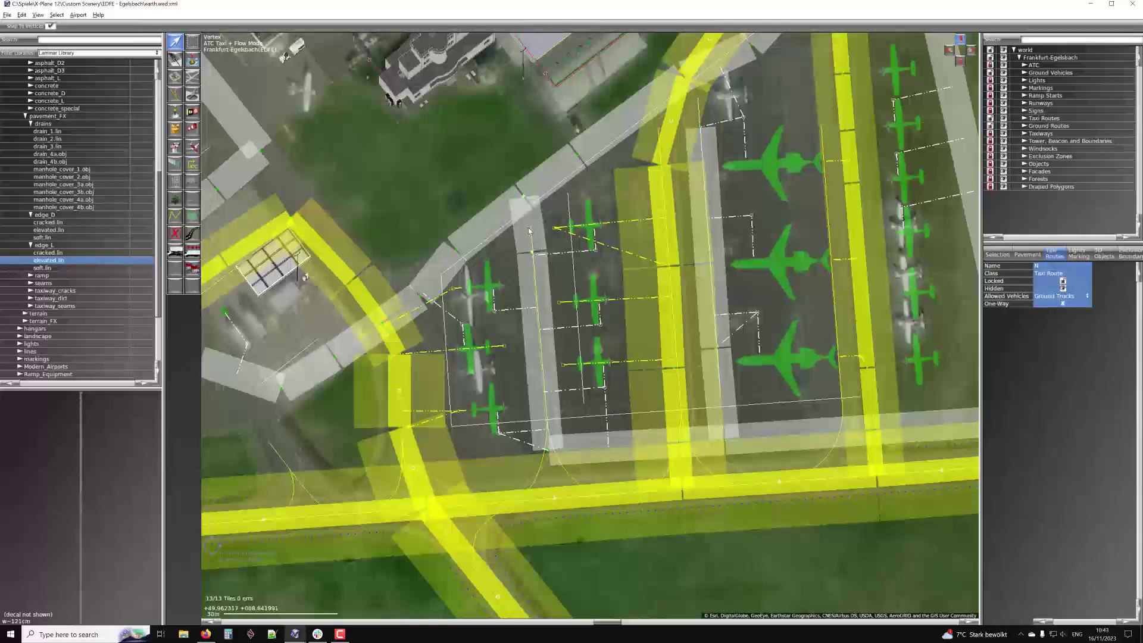
Drag N_stop to the taxiway edge, merge it with _stop, and nudge it right
click(532, 249)
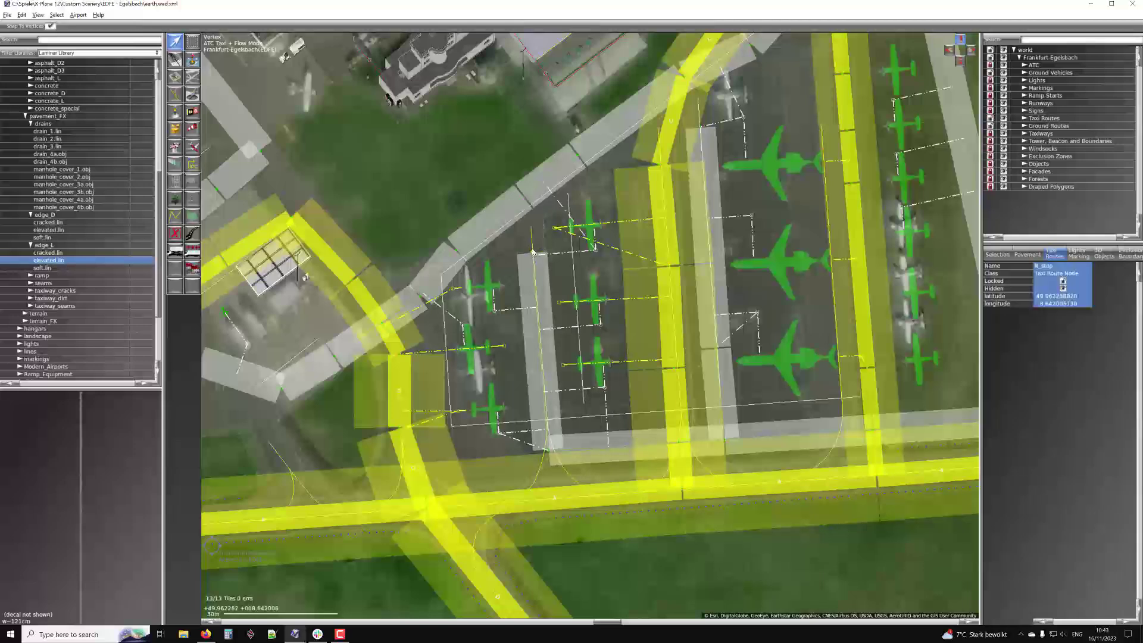
drag(534, 242, 528, 201)
key(ctrl+m)
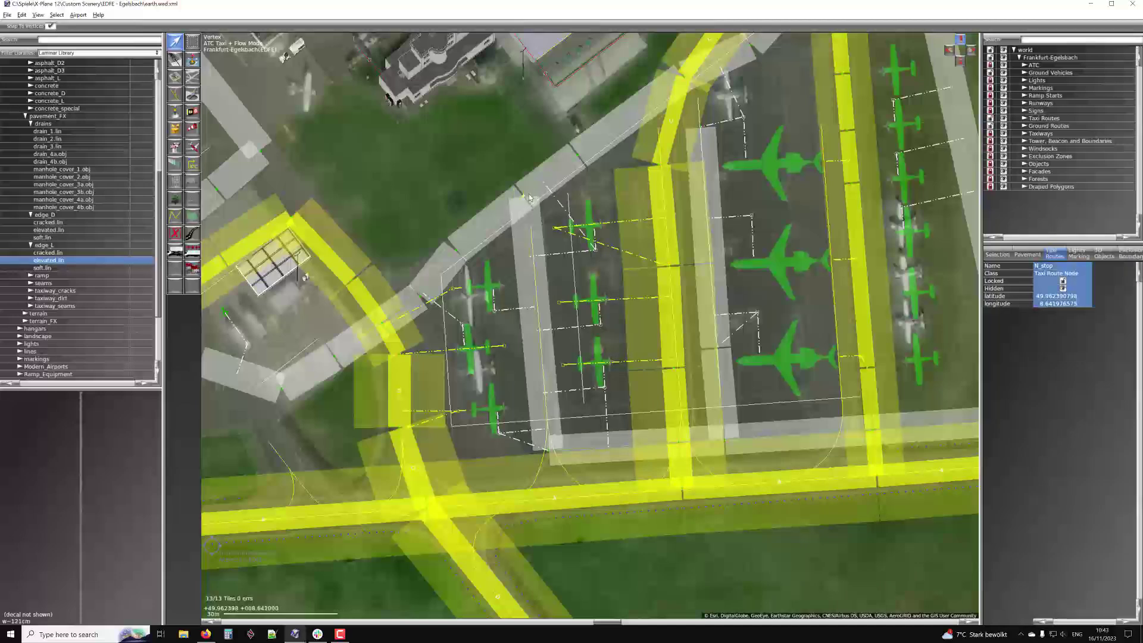
drag(523, 197, 526, 194)
scroll(526, 194, down, 3)
scroll(526, 194, up, 5)
scroll(527, 194, down, 3)
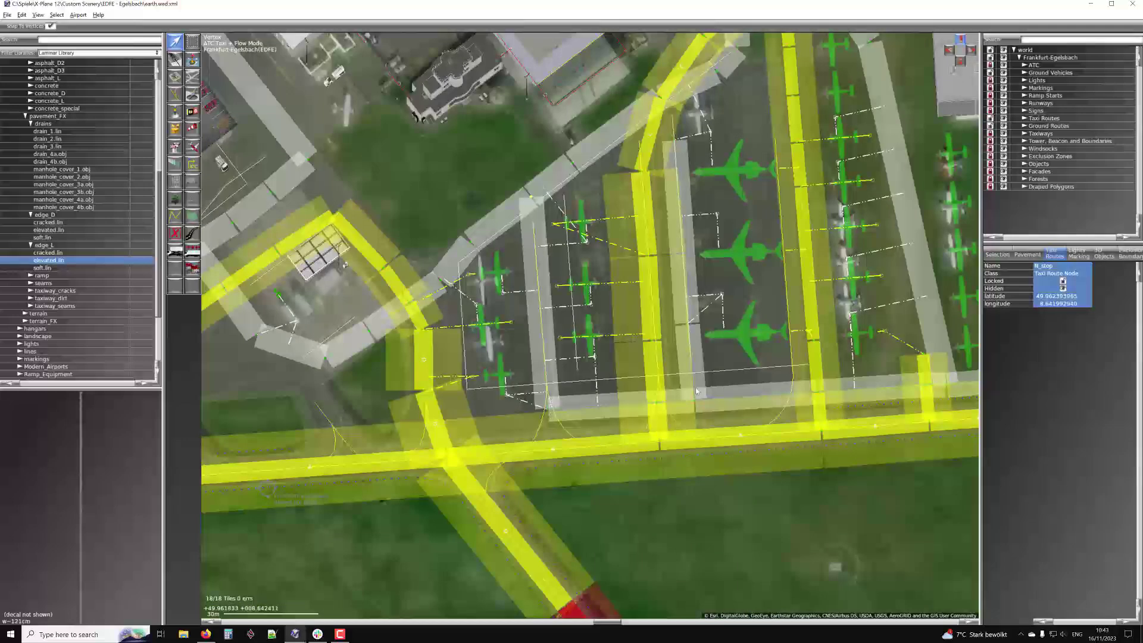
scroll(656, 395, up, 4)
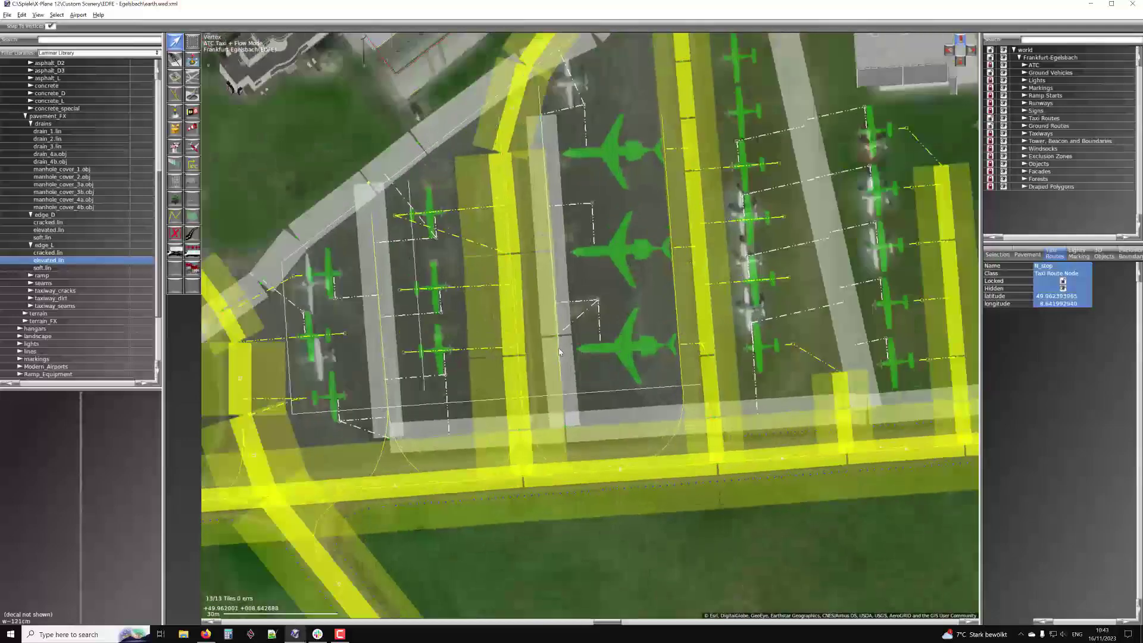
Delete the upper part of the wide ground-truck route
click(559, 352)
click(553, 297)
right_drag(562, 353, 571, 304)
scroll(570, 306, down, 1)
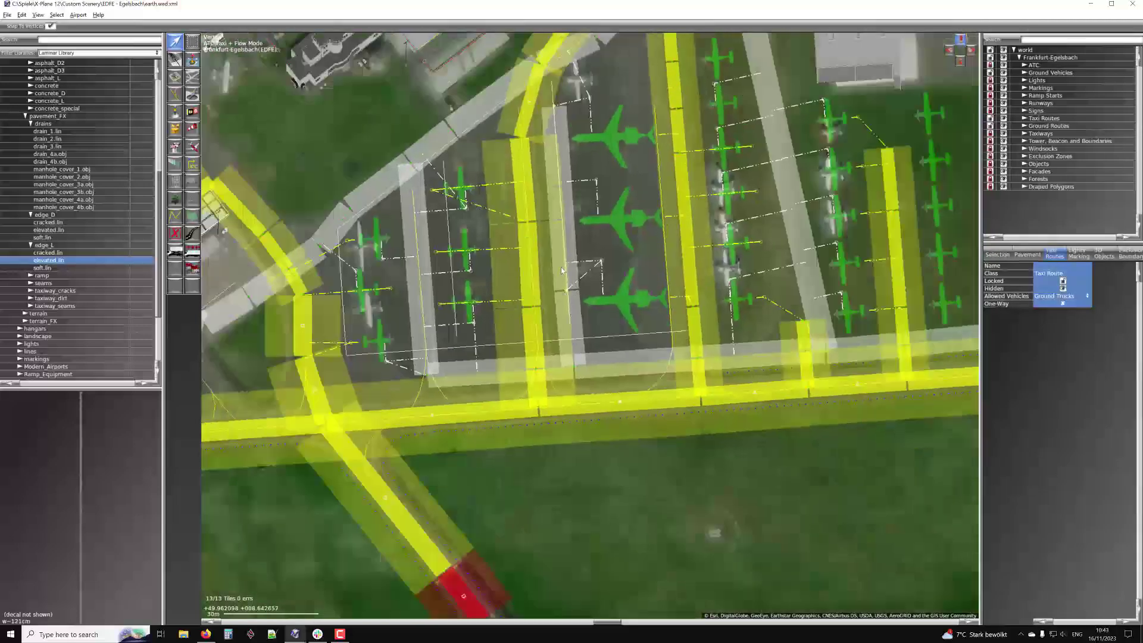
key(Delete)
Move the remaining segment N's end node up toward the parking row
click(568, 308)
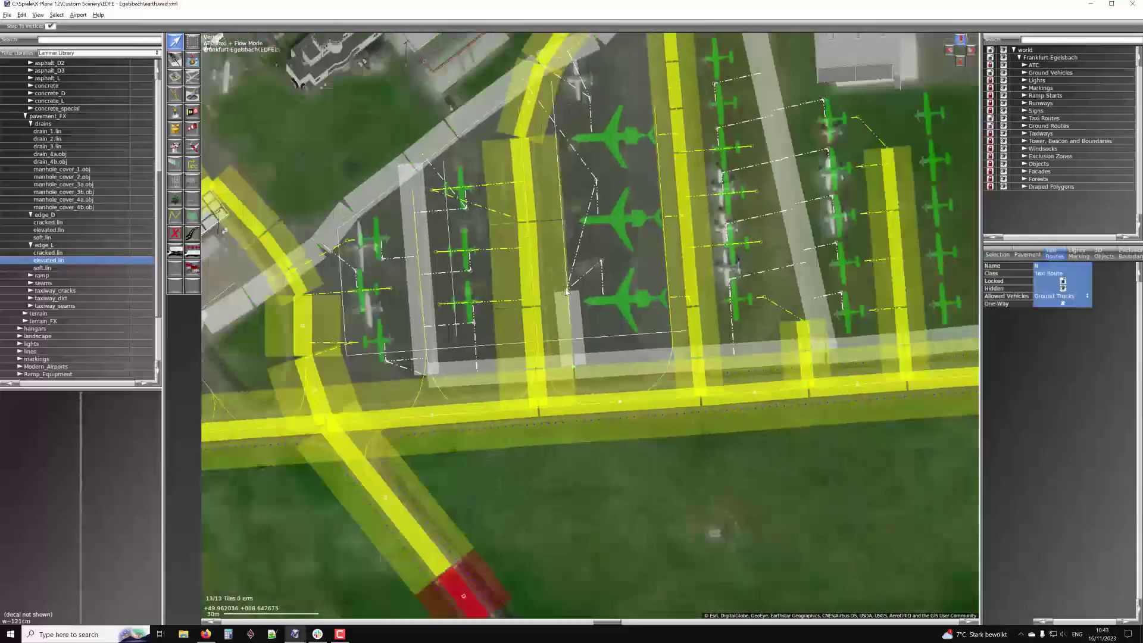
drag(566, 291, 554, 110)
scroll(576, 231, up, 1)
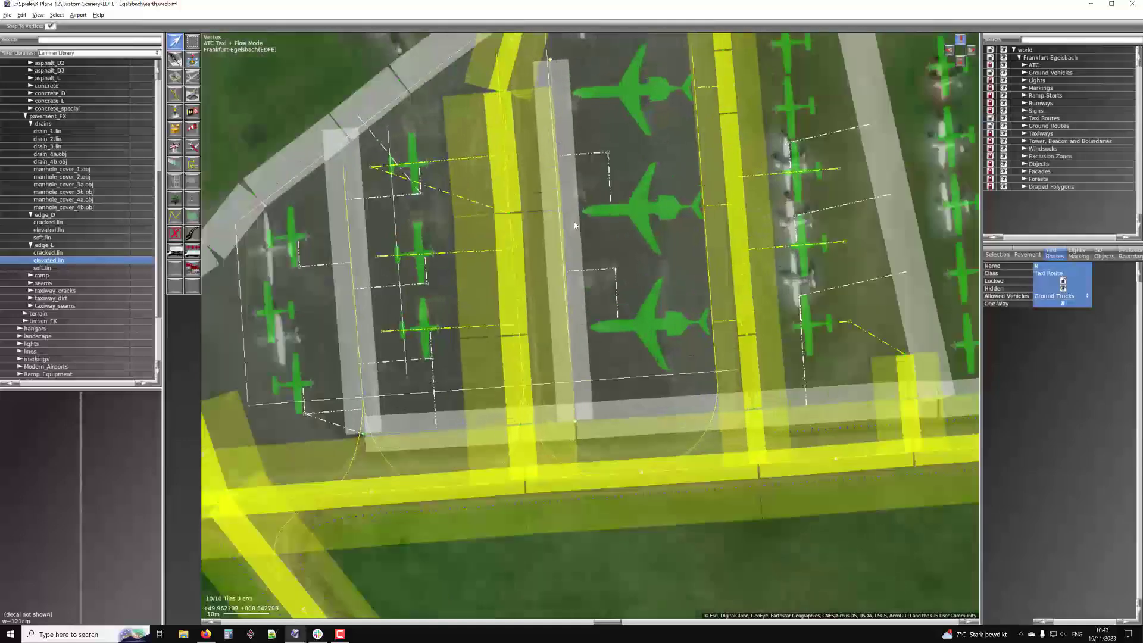
scroll(576, 231, down, 3)
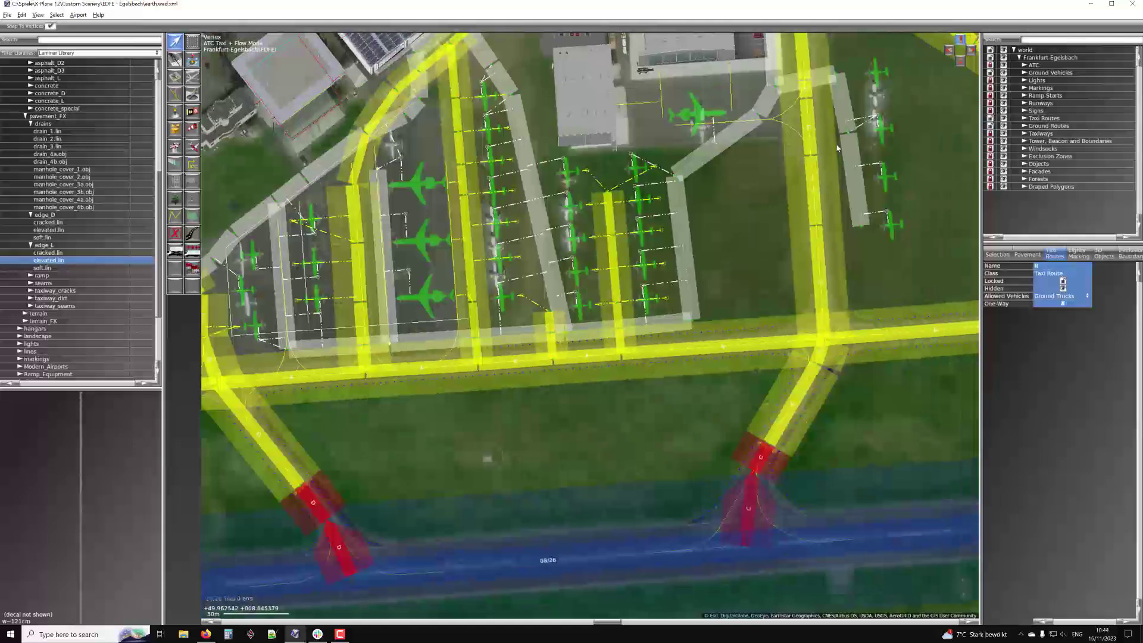
right_drag(849, 133, 727, 176)
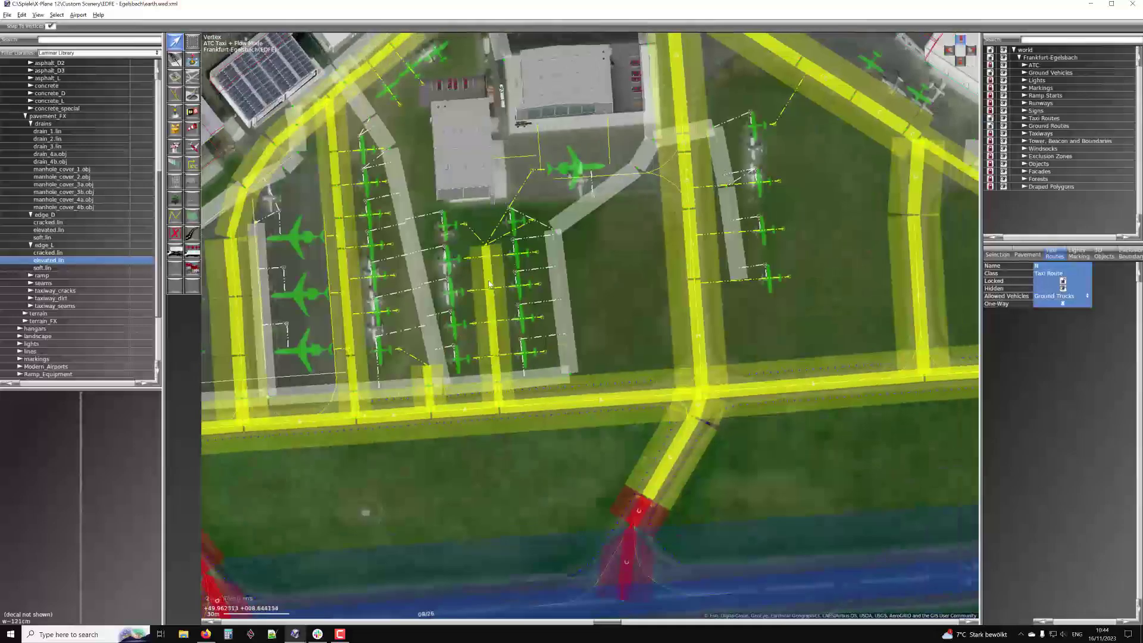
scroll(485, 288, down, 3)
scroll(594, 264, up, 5)
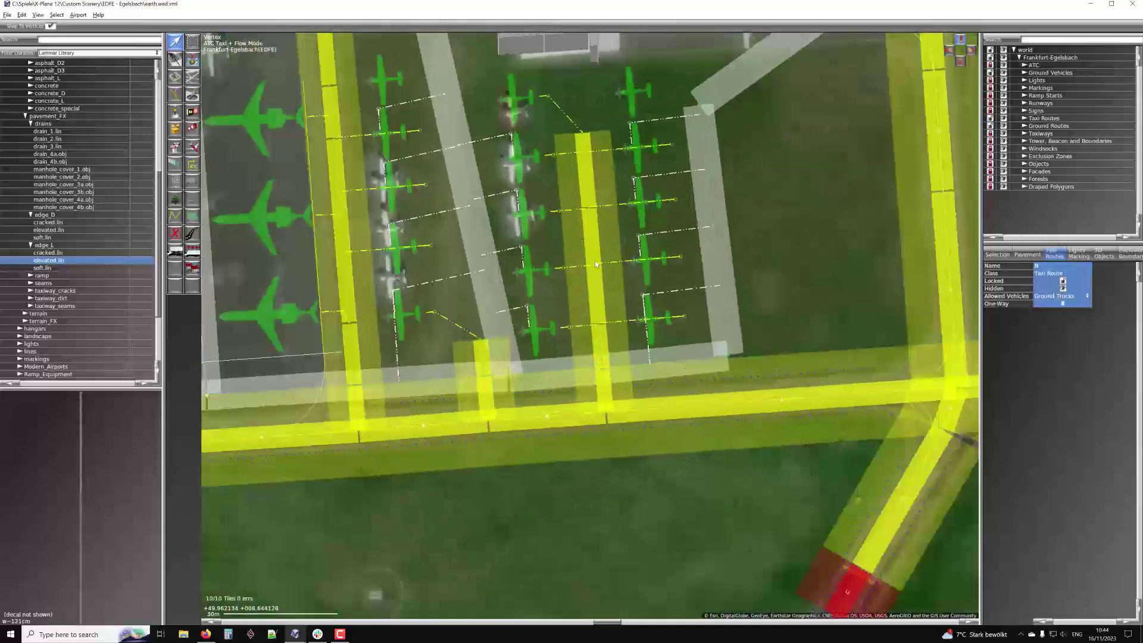
Delete the middle and top aircraft taxi-route segments on the eastern apron
click(592, 262)
scroll(593, 262, down, 2)
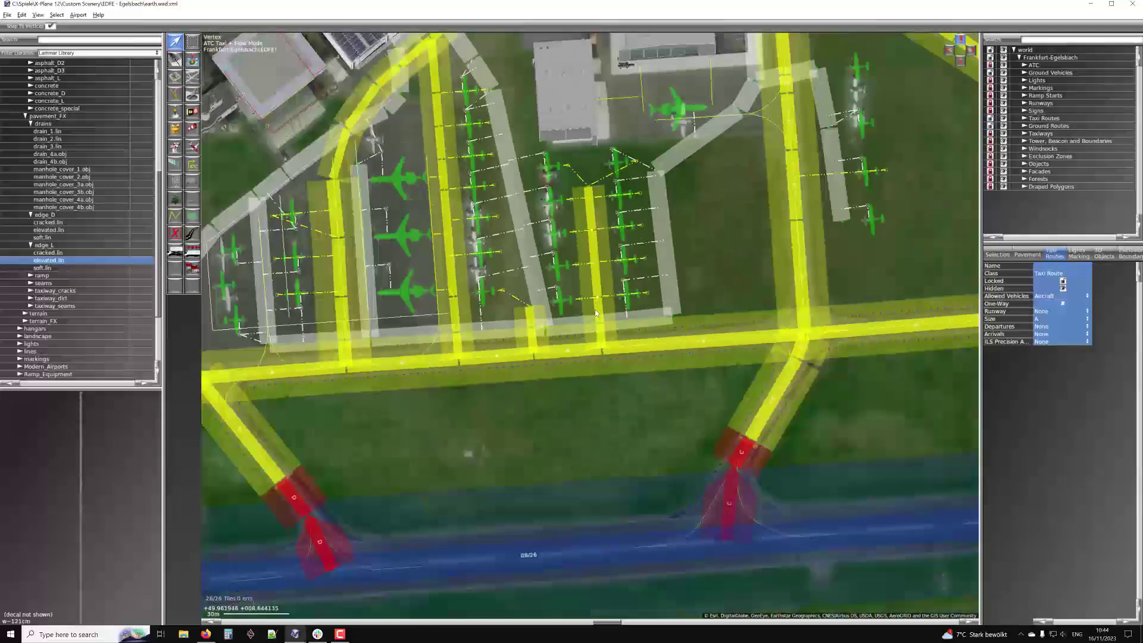
key(Delete)
click(592, 212)
key(Delete)
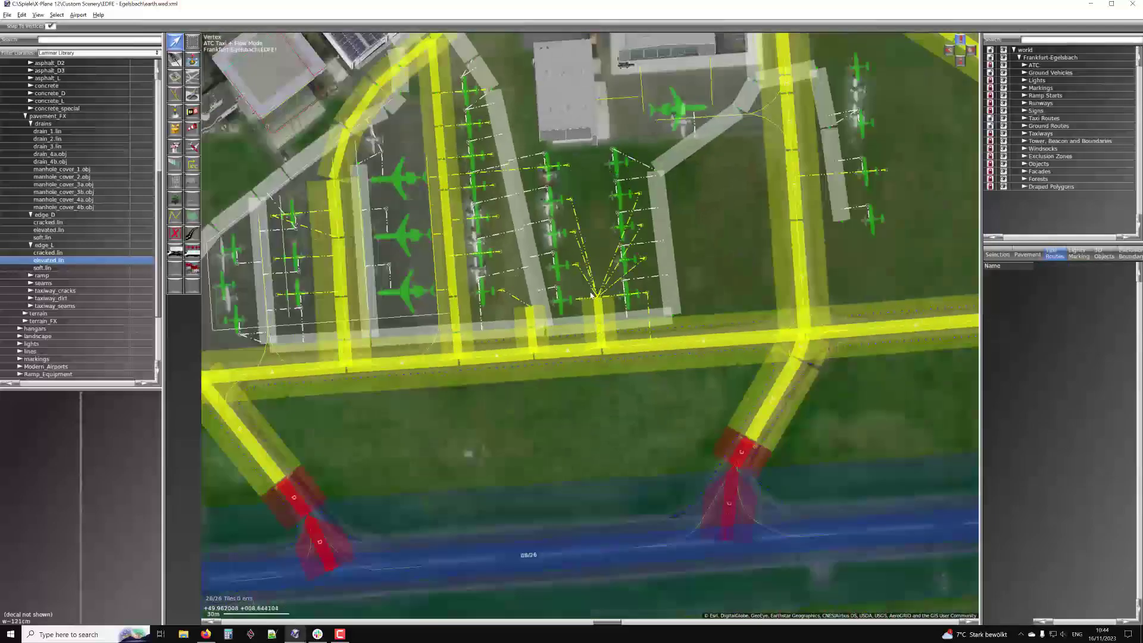
Drag the leftover taxi-route node from the apron's bottom up beside the hangar
click(598, 297)
drag(600, 299, 588, 158)
scroll(588, 158, down, 3)
scroll(621, 111, up, 5)
scroll(616, 158, down, 4)
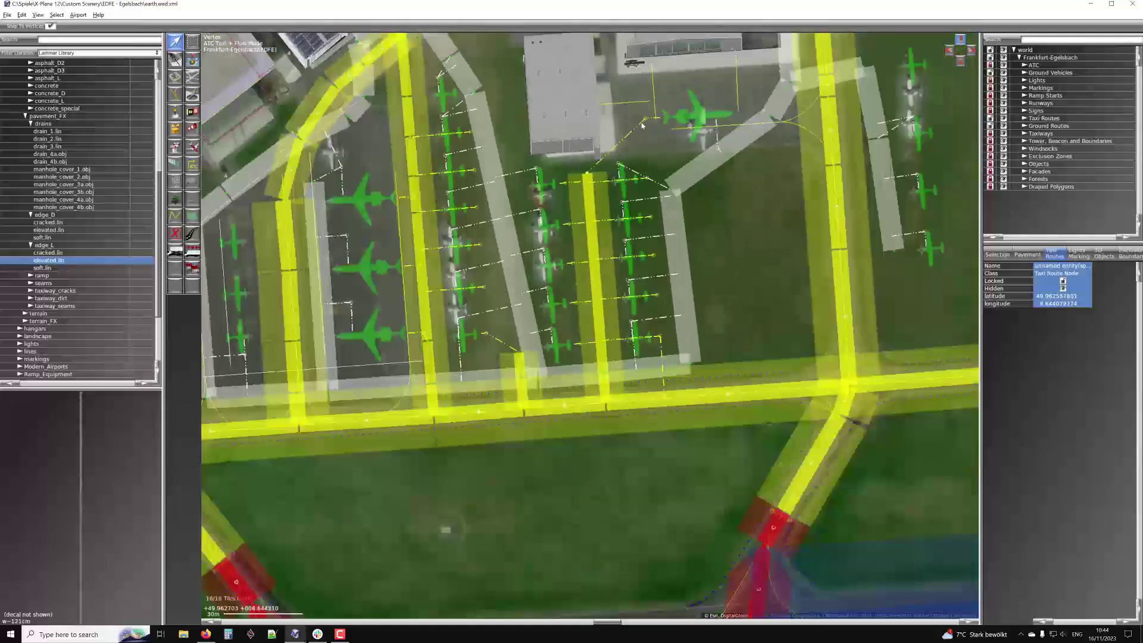
Pull the hangar-side taxi-route node down toward the aircraft stands
middle_drag(698, 120, 659, 191)
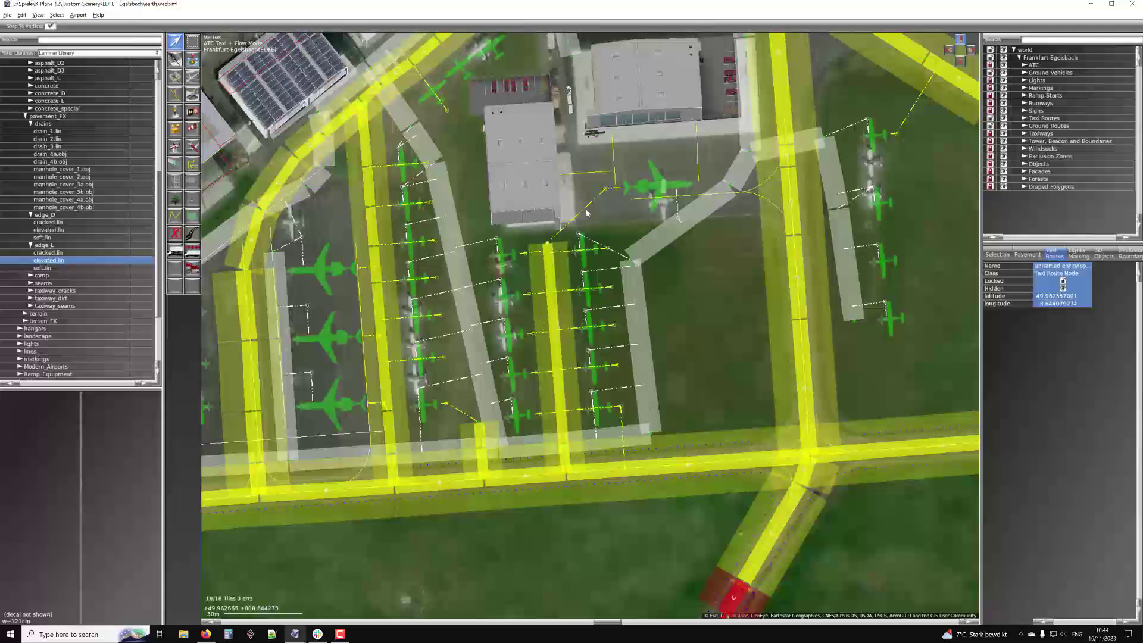
scroll(554, 221, up, 3)
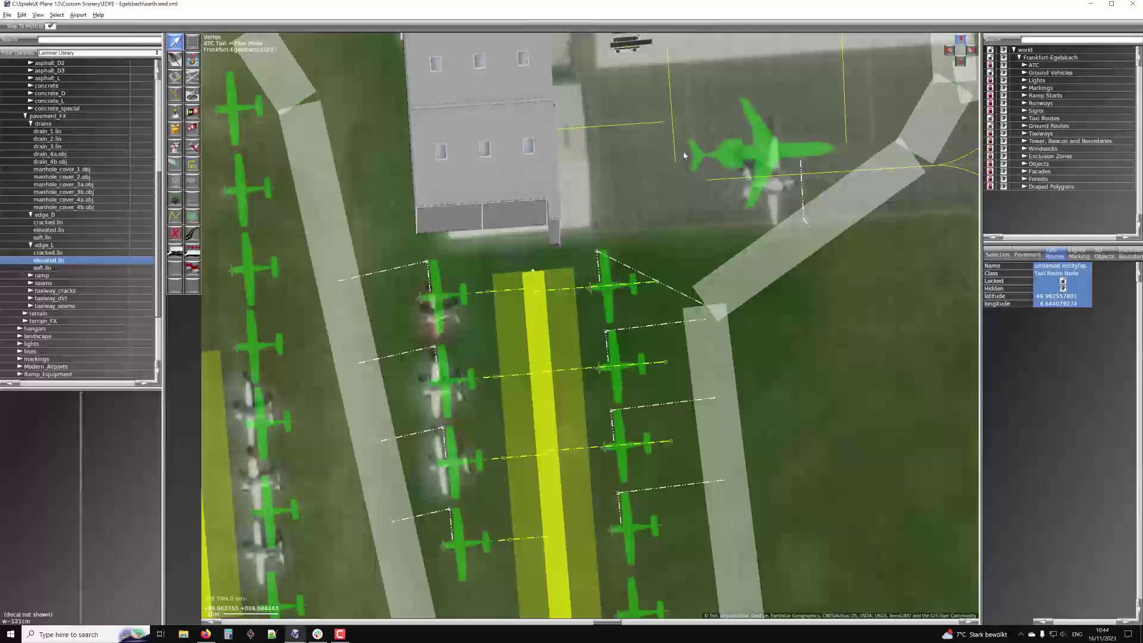
scroll(703, 156, down, 4)
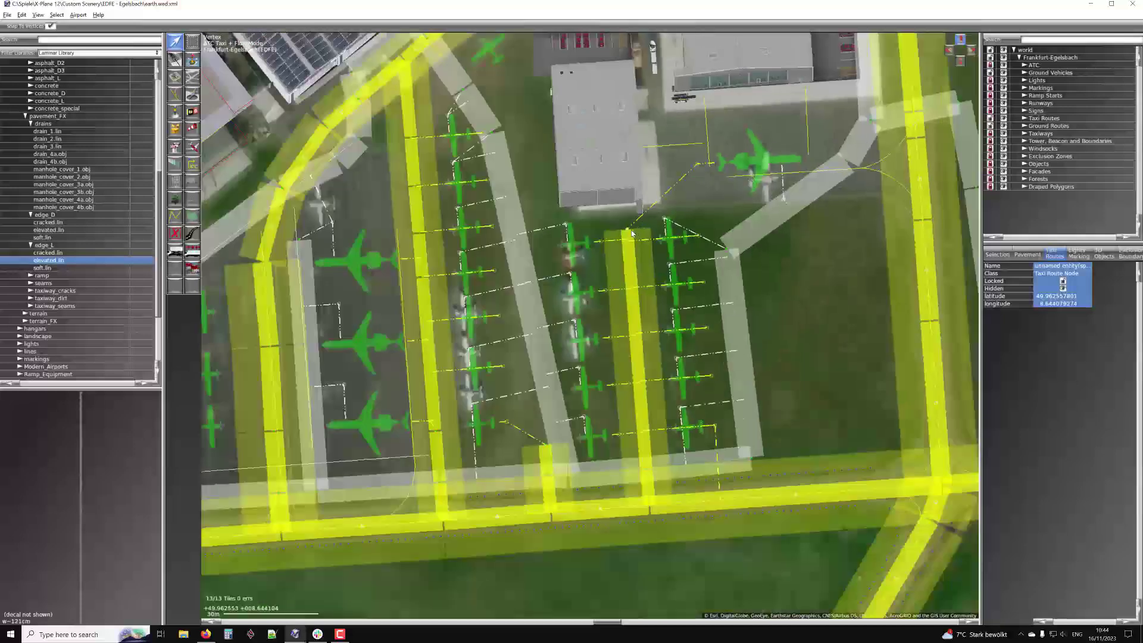
drag(628, 231, 629, 236)
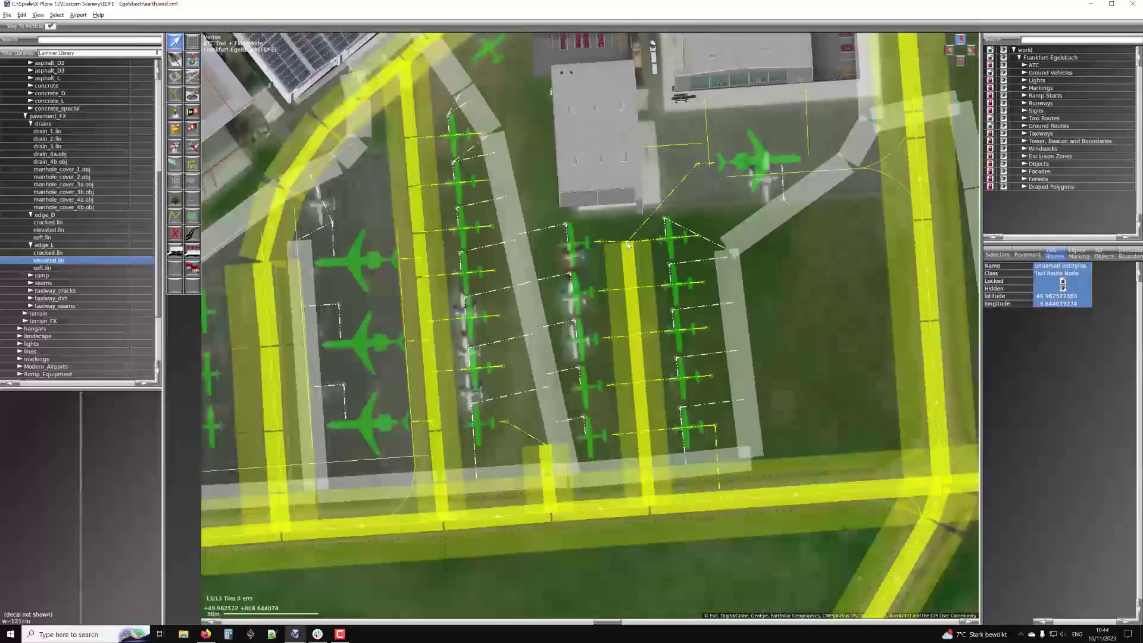
drag(628, 245, 585, 374)
Move the route fan junction back up toward the hangar and select the node beside it
scroll(635, 318, down, 3)
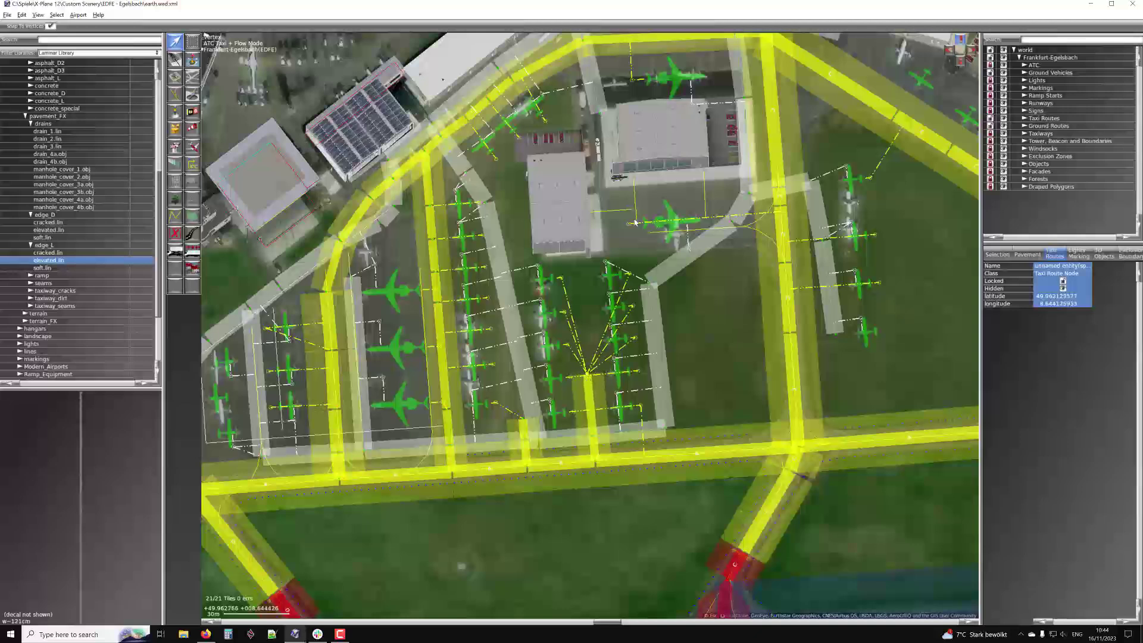
scroll(685, 230, up, 3)
scroll(672, 228, down, 2)
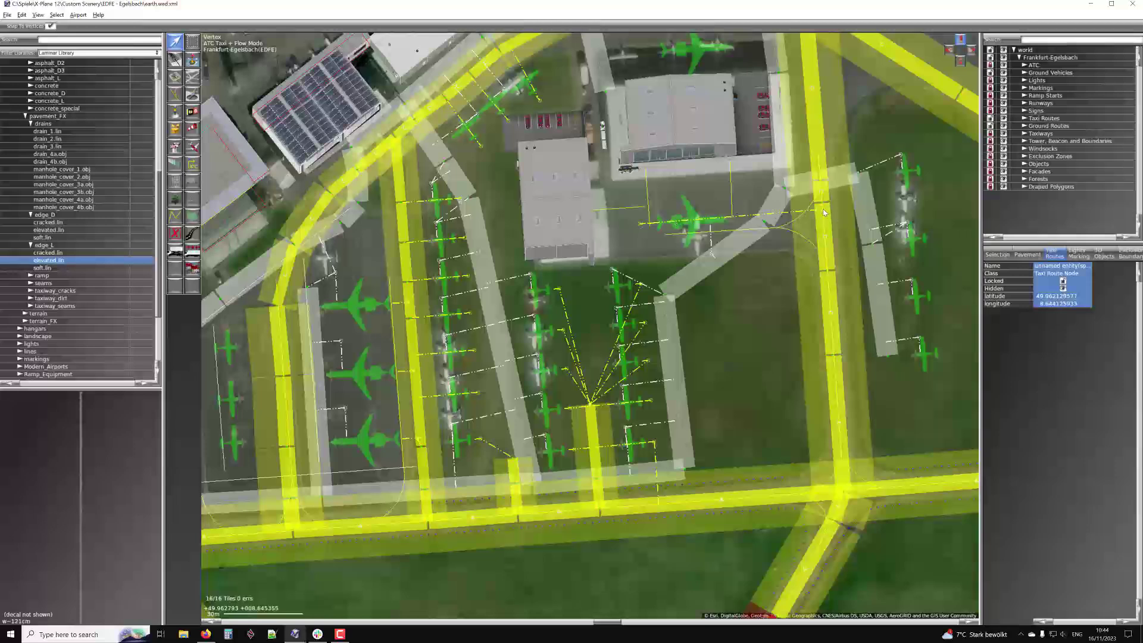
drag(588, 410, 581, 287)
right_drag(655, 264, 602, 304)
scroll(622, 258, up, 2)
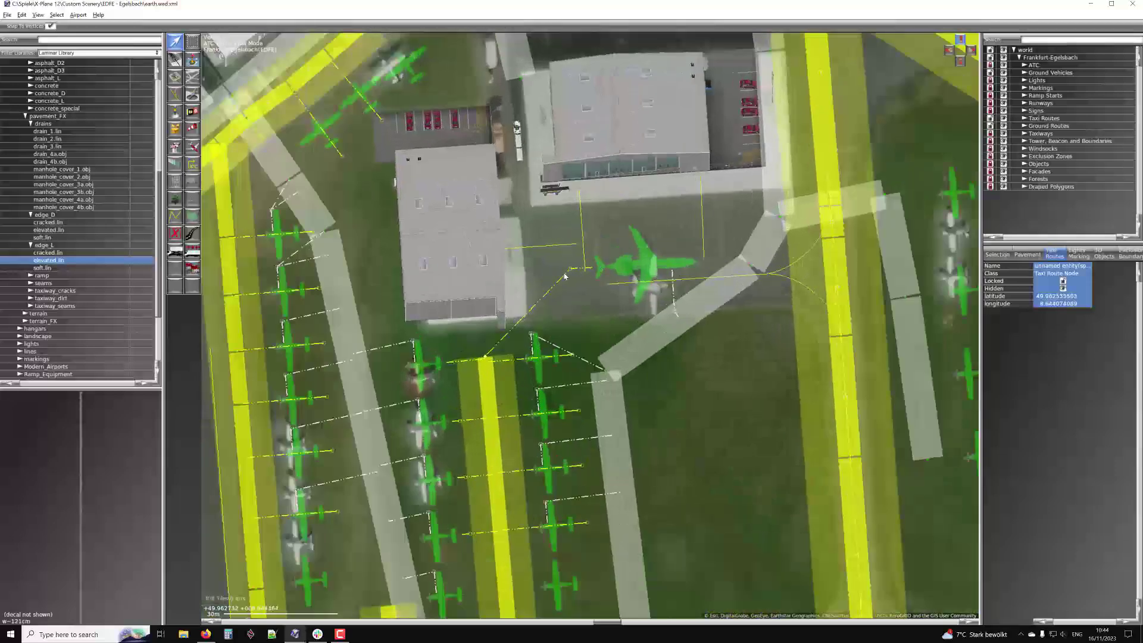
click(833, 237)
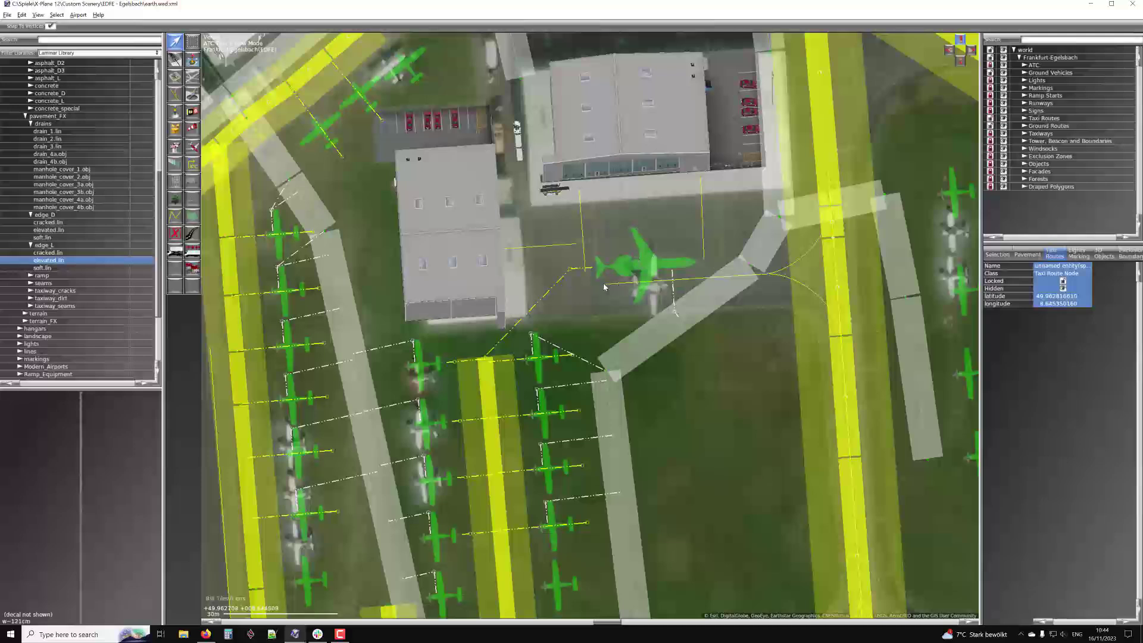
scroll(641, 266, down, 3)
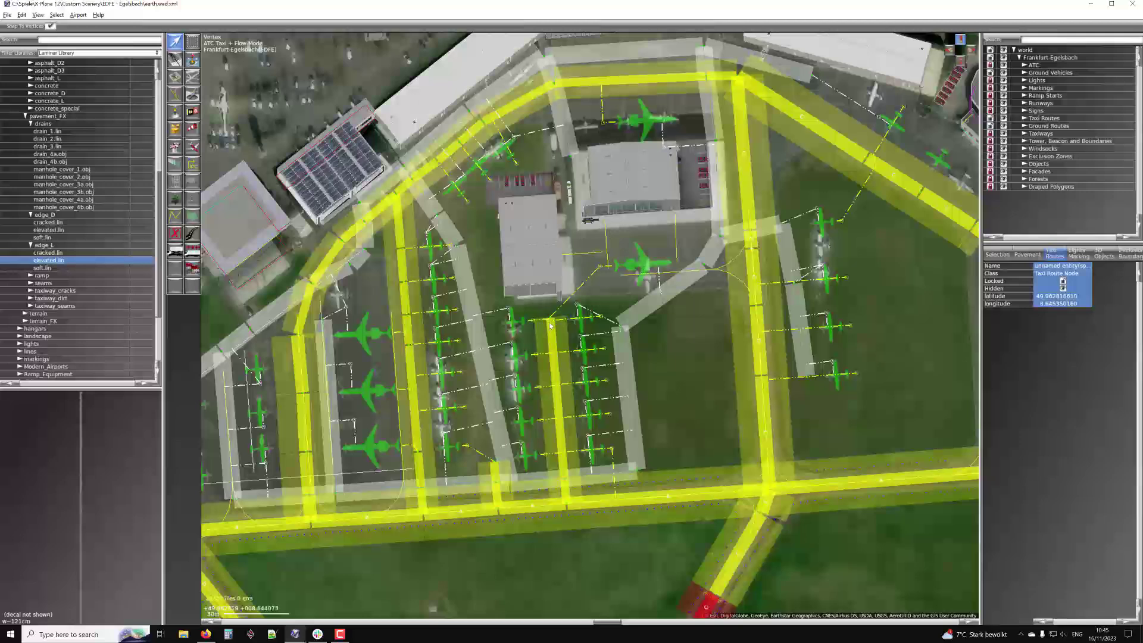
scroll(489, 145, up, 2)
scroll(588, 201, up, 2)
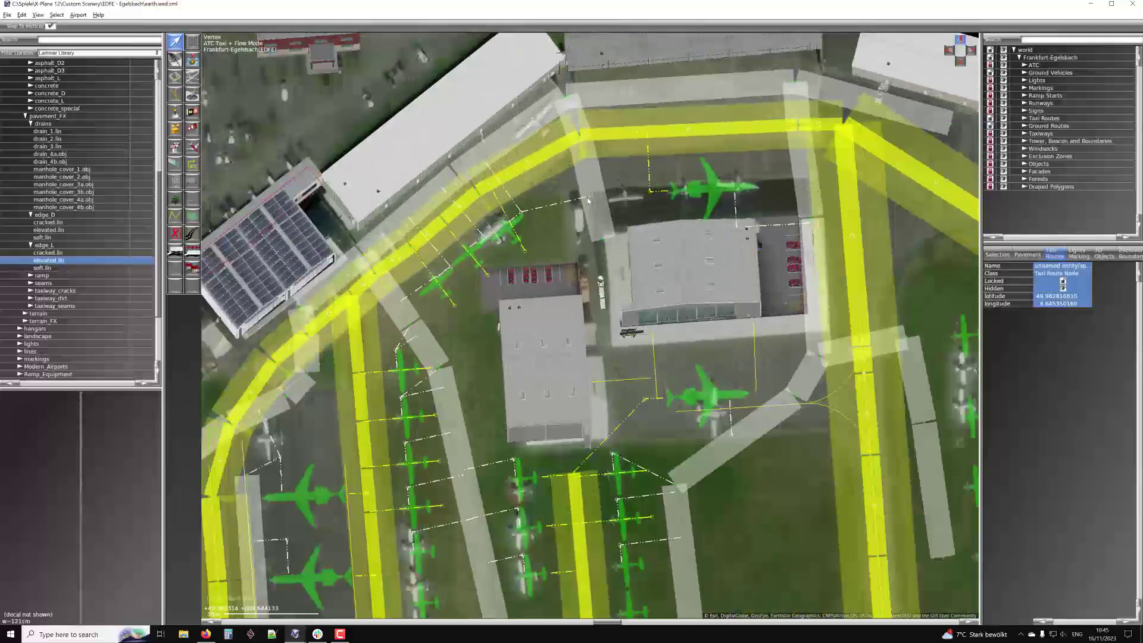
scroll(643, 157, down, 1)
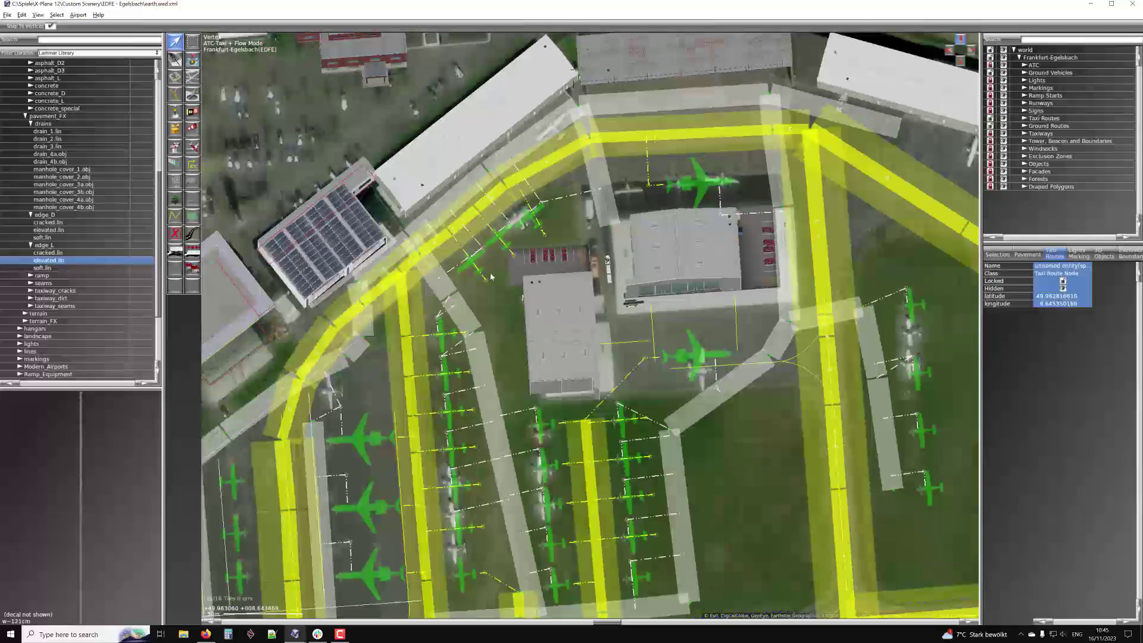
right_drag(490, 277, 557, 241)
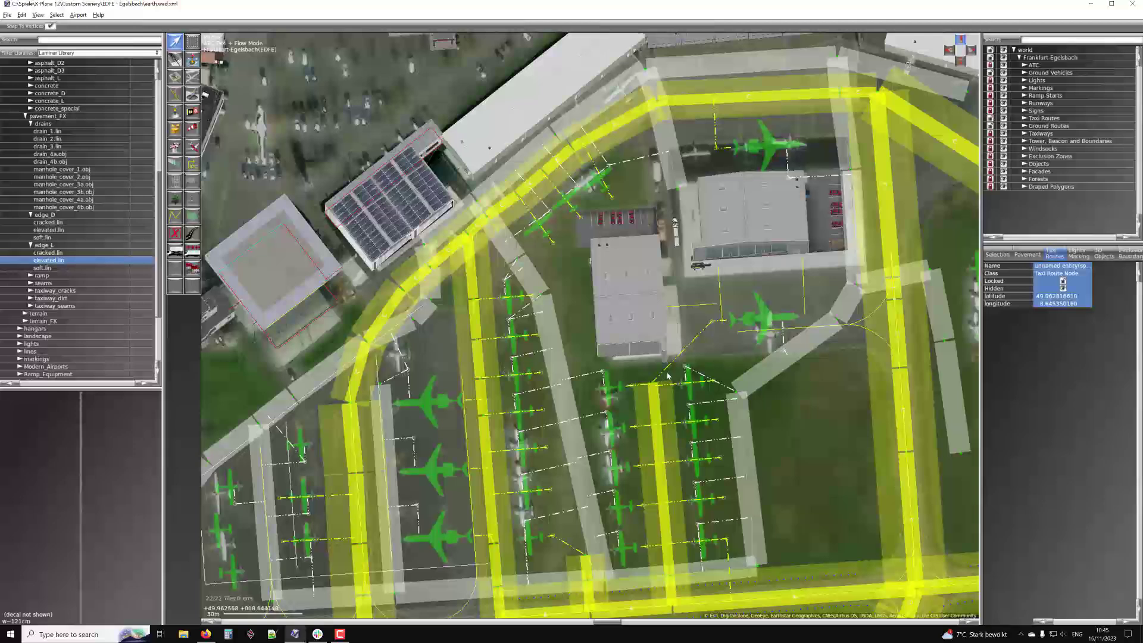
right_drag(667, 375, 690, 273)
right_drag(290, 384, 398, 368)
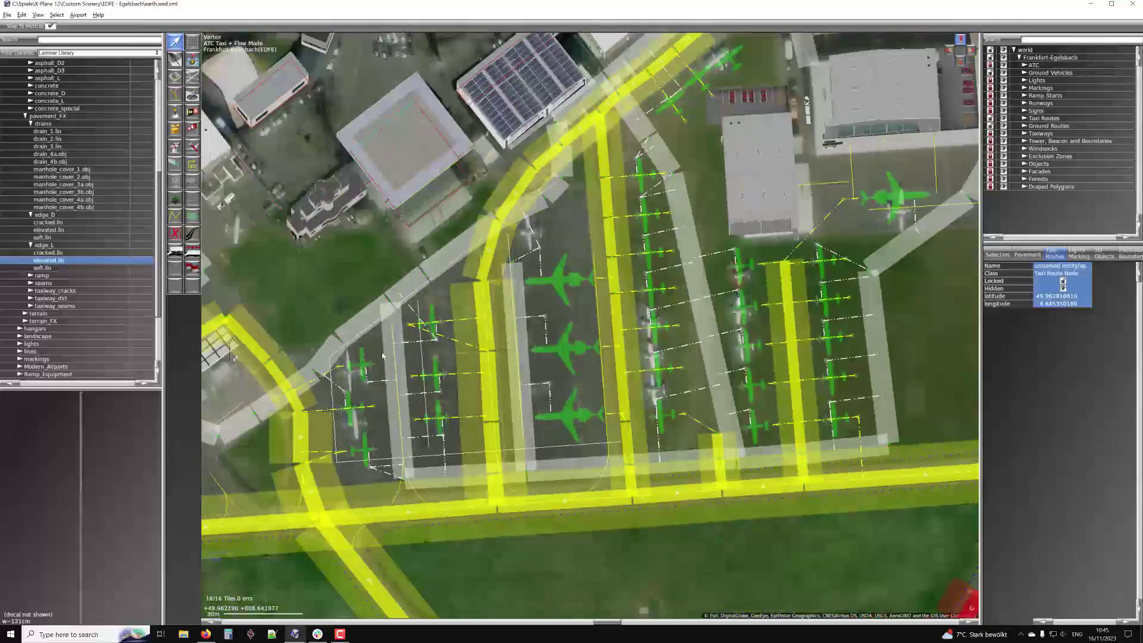
right_drag(542, 193, 492, 288)
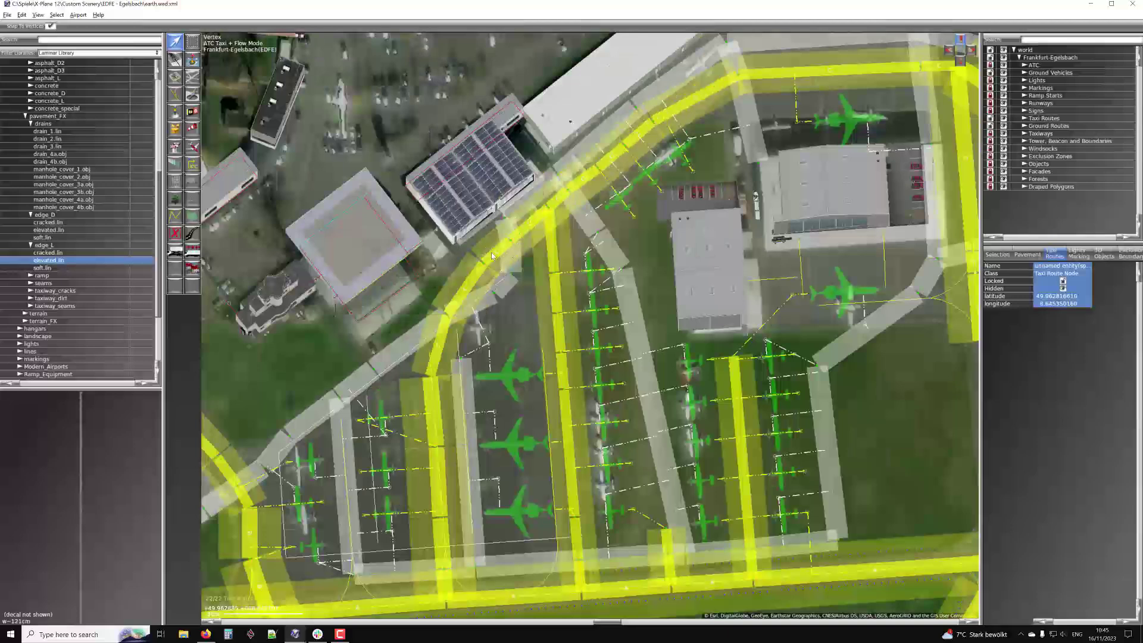
right_drag(661, 271, 667, 172)
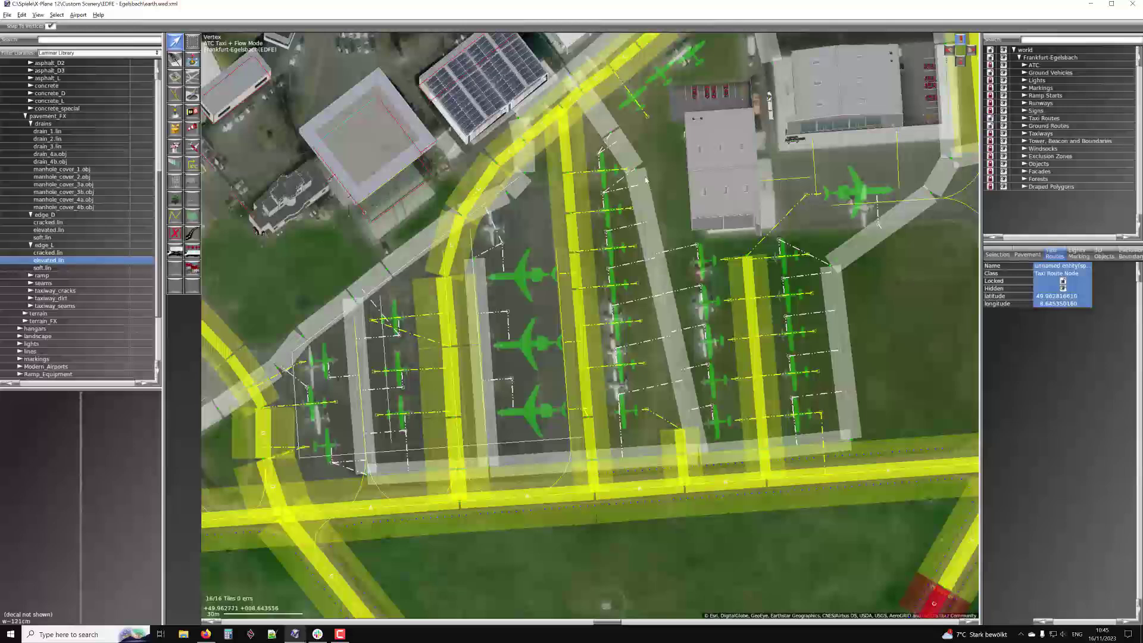
scroll(638, 169, up, 2)
scroll(637, 172, down, 2)
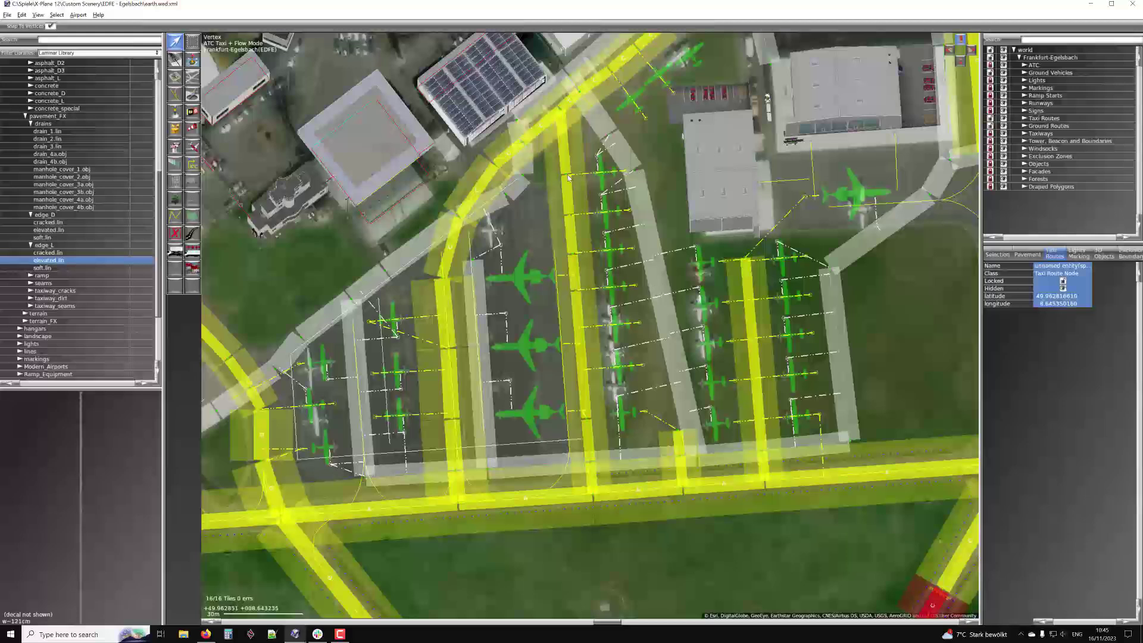
Show the properties of the fuel truck destination by the fuel station
right_drag(409, 177, 741, 147)
right_drag(475, 351, 621, 248)
scroll(617, 191, up, 5)
scroll(618, 191, up, 1)
scroll(619, 190, down, 2)
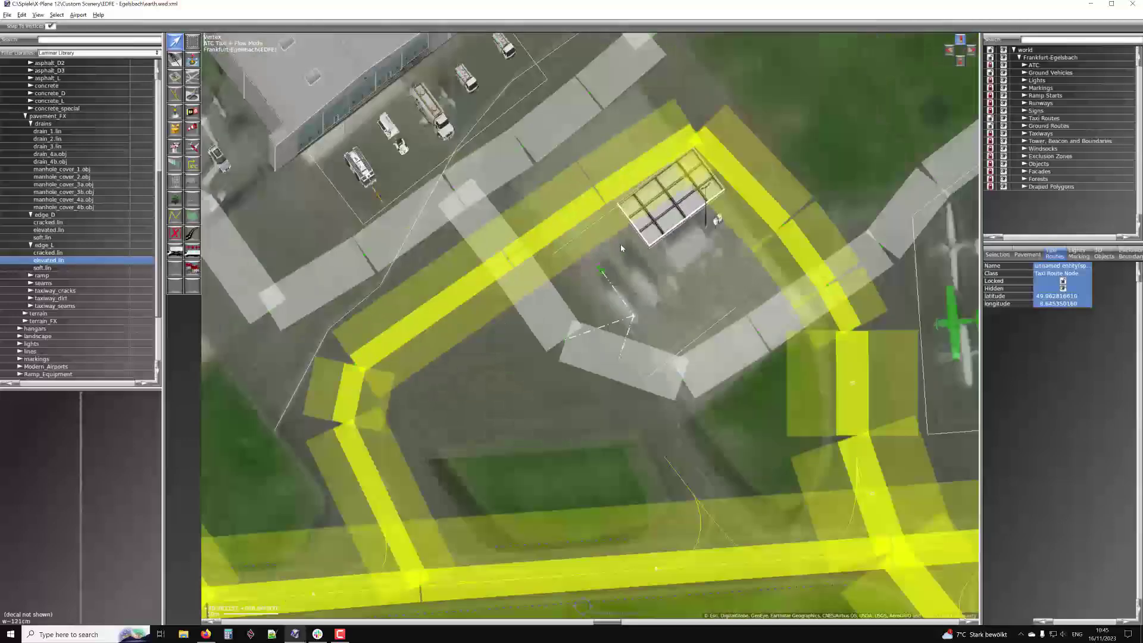
click(601, 275)
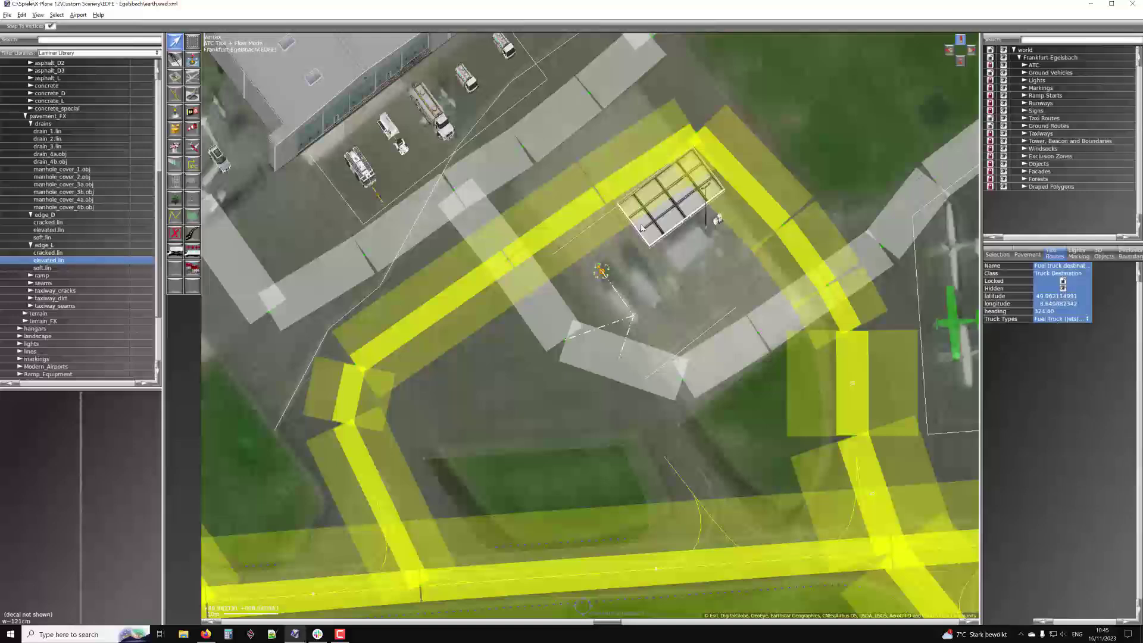
Show the properties of the Fuel Truck (jeta) parking spot by the central hangar
scroll(643, 225, down, 3)
scroll(522, 152, up, 3)
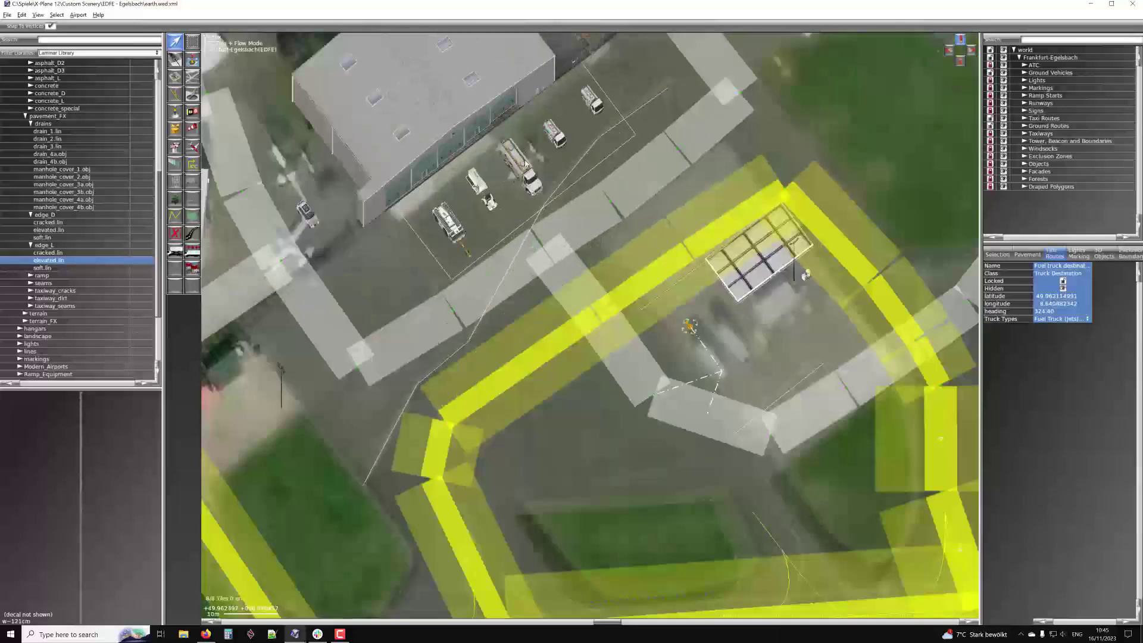
click(519, 156)
scroll(518, 157, down, 1)
scroll(519, 156, down, 1)
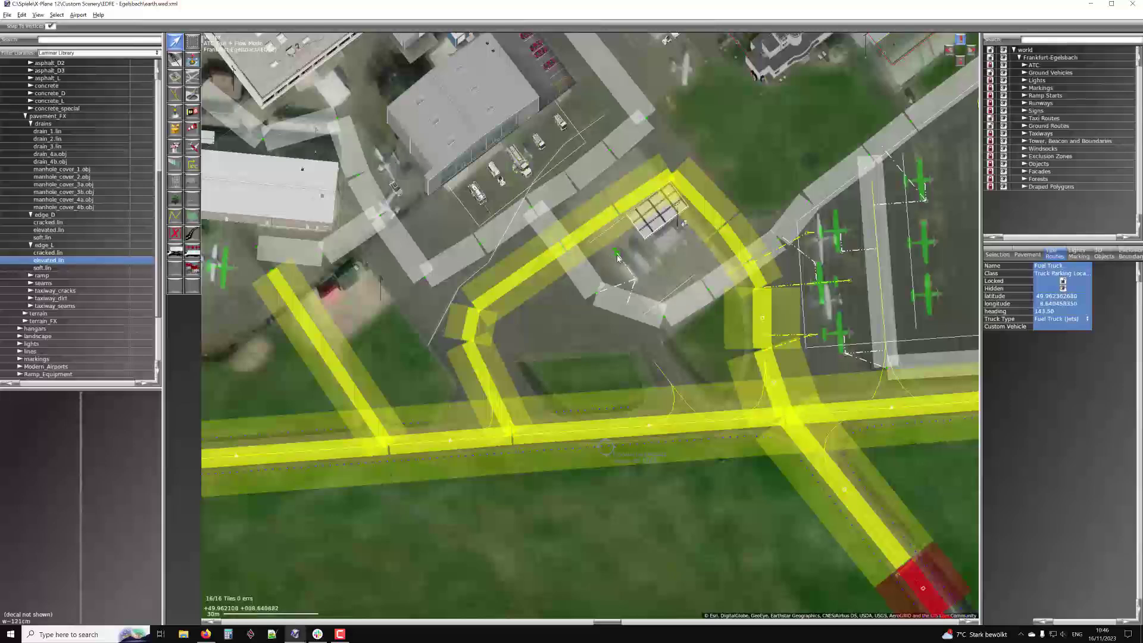
middle_drag(841, 264, 592, 243)
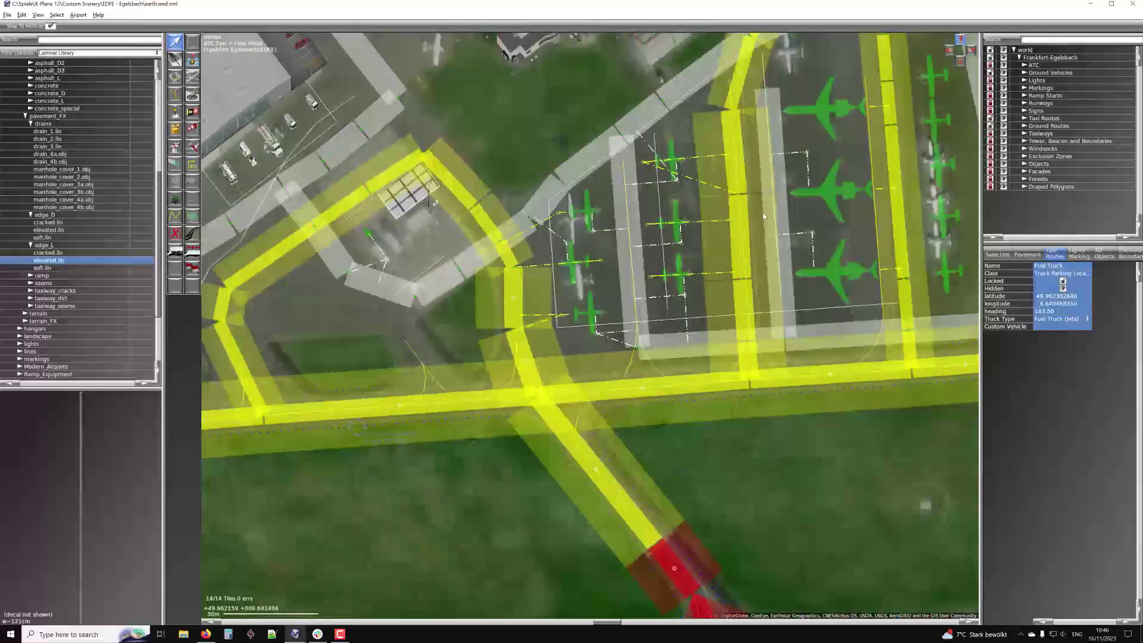
right_drag(810, 238, 618, 262)
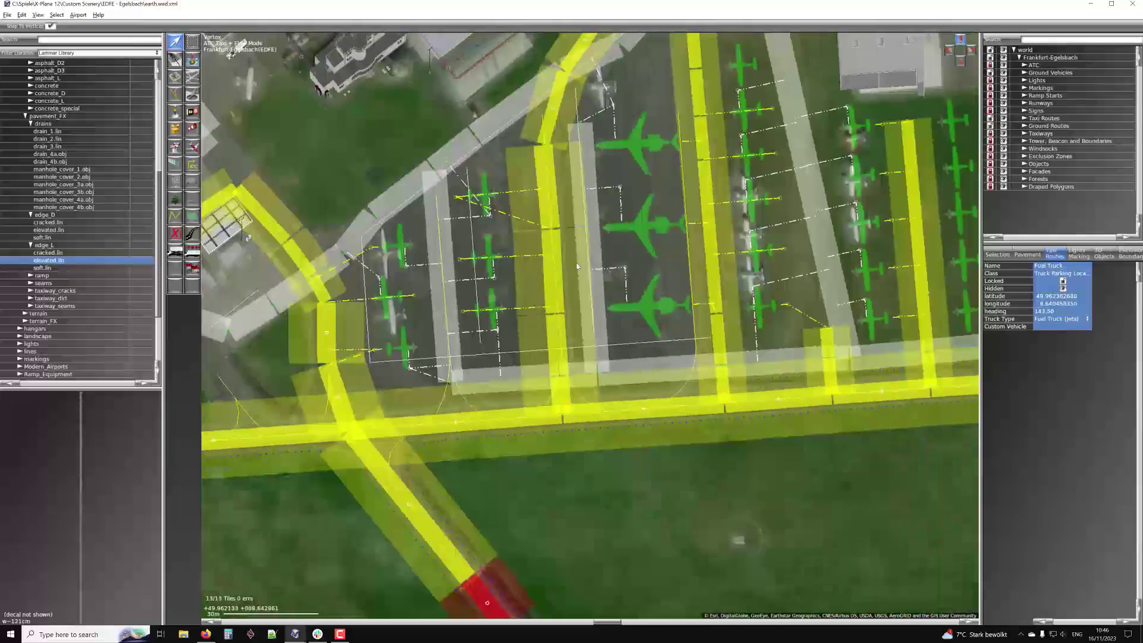
right_drag(347, 244, 453, 226)
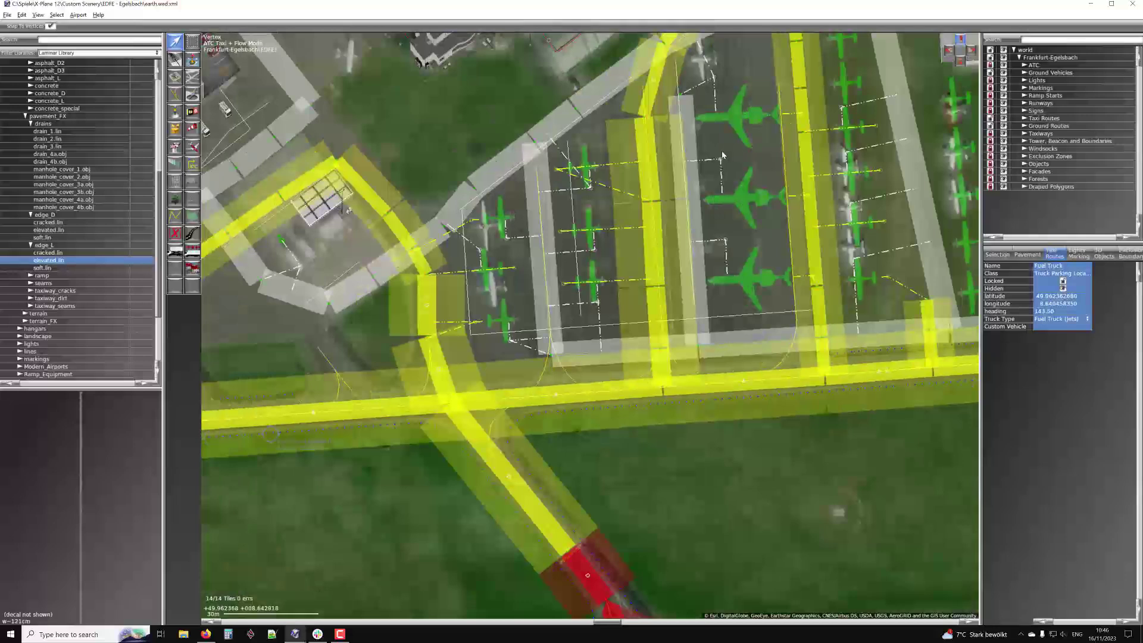
right_drag(722, 155, 690, 236)
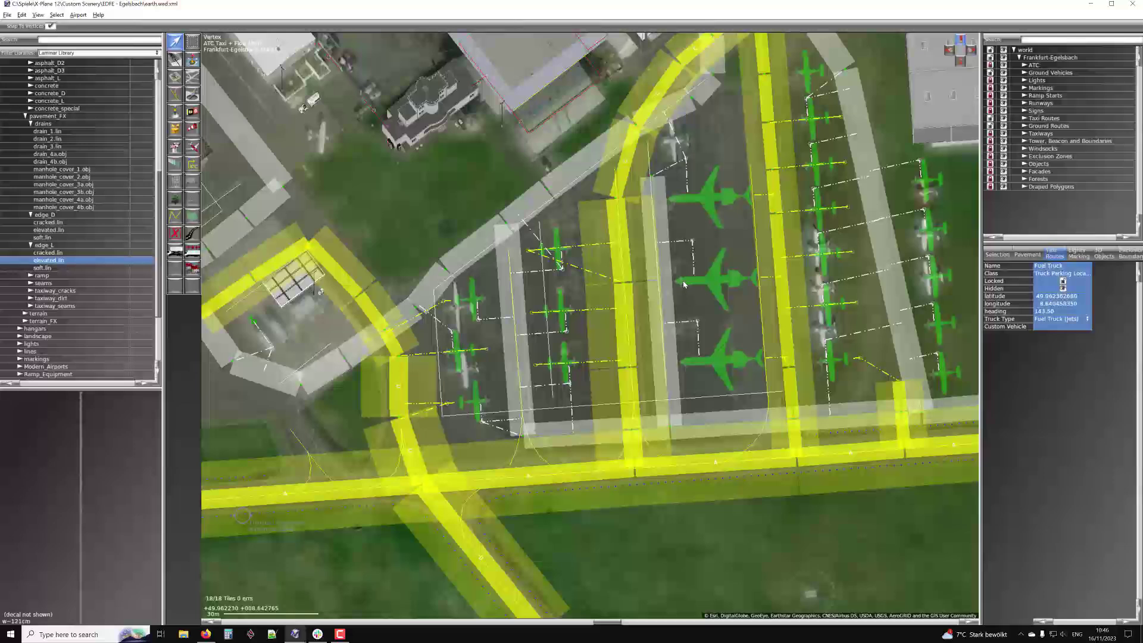
scroll(698, 282, down, 2)
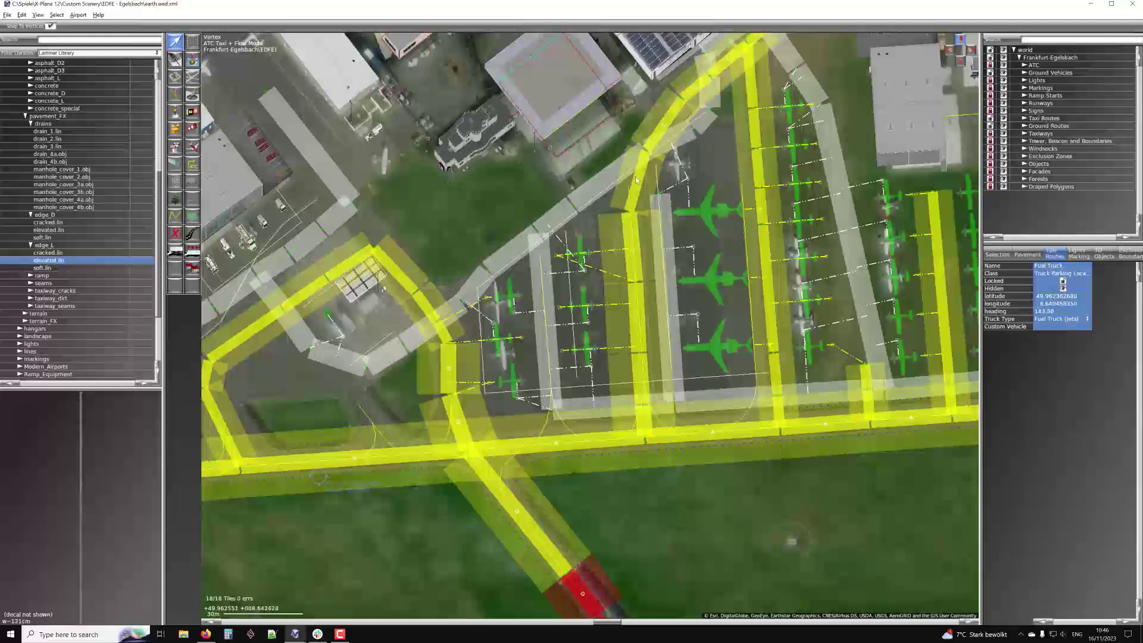
scroll(689, 278, up, 3)
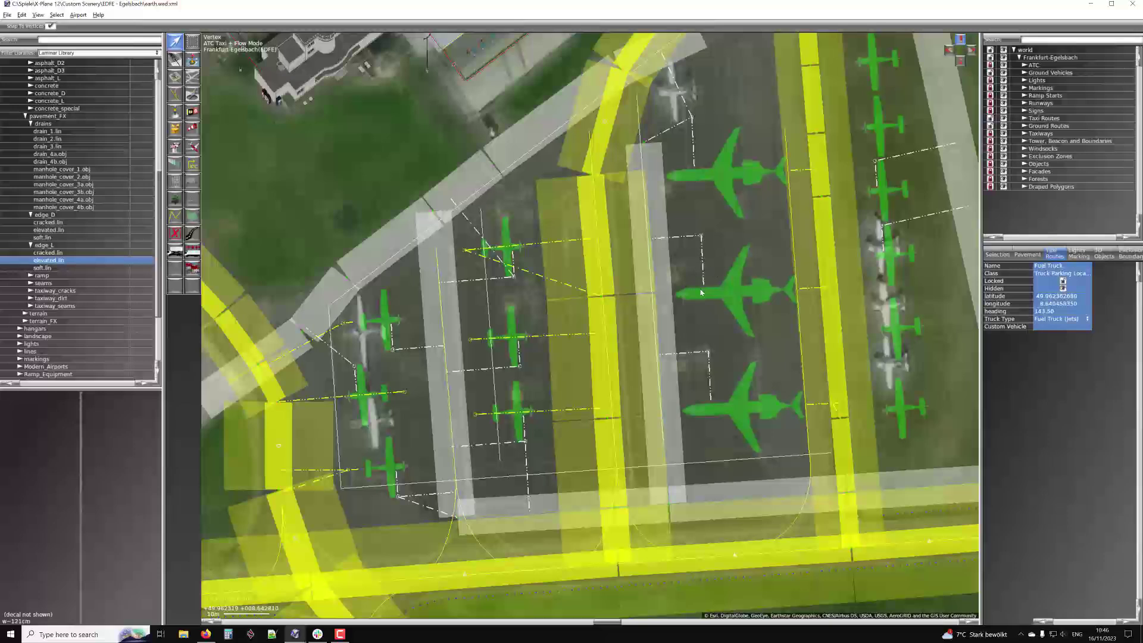
scroll(675, 335, down, 3)
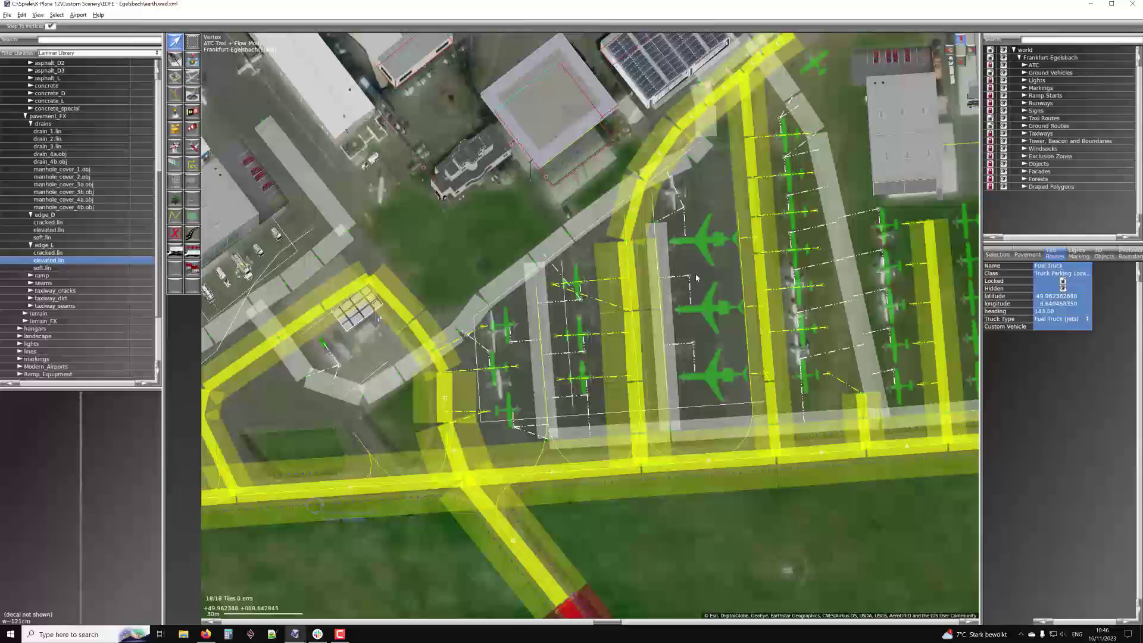
scroll(666, 274, down, 1)
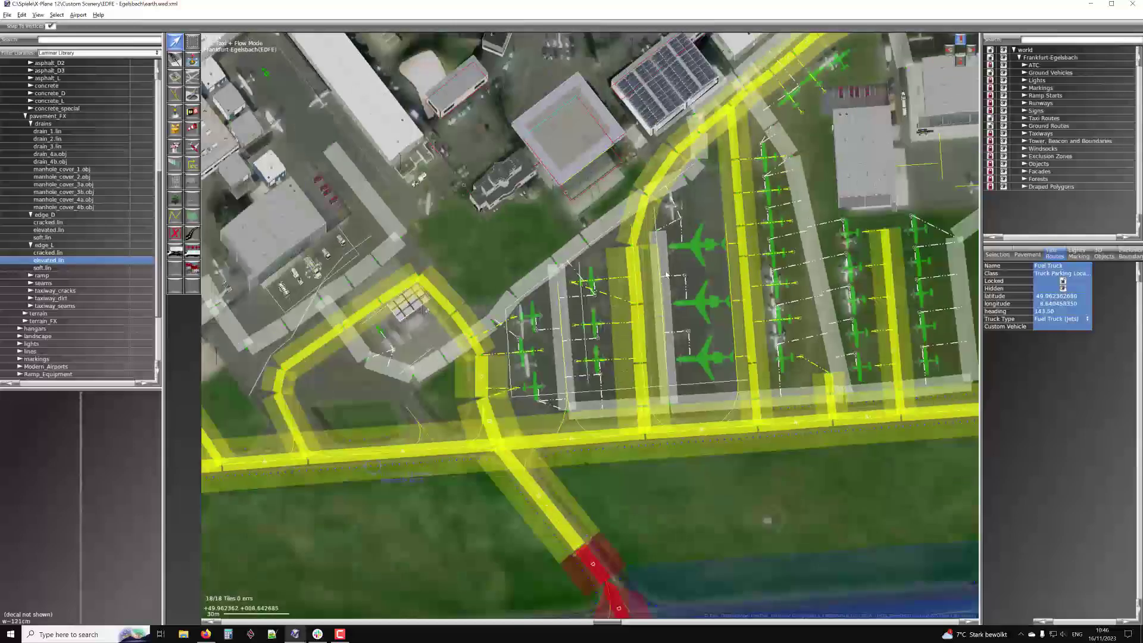
scroll(383, 329, up, 3)
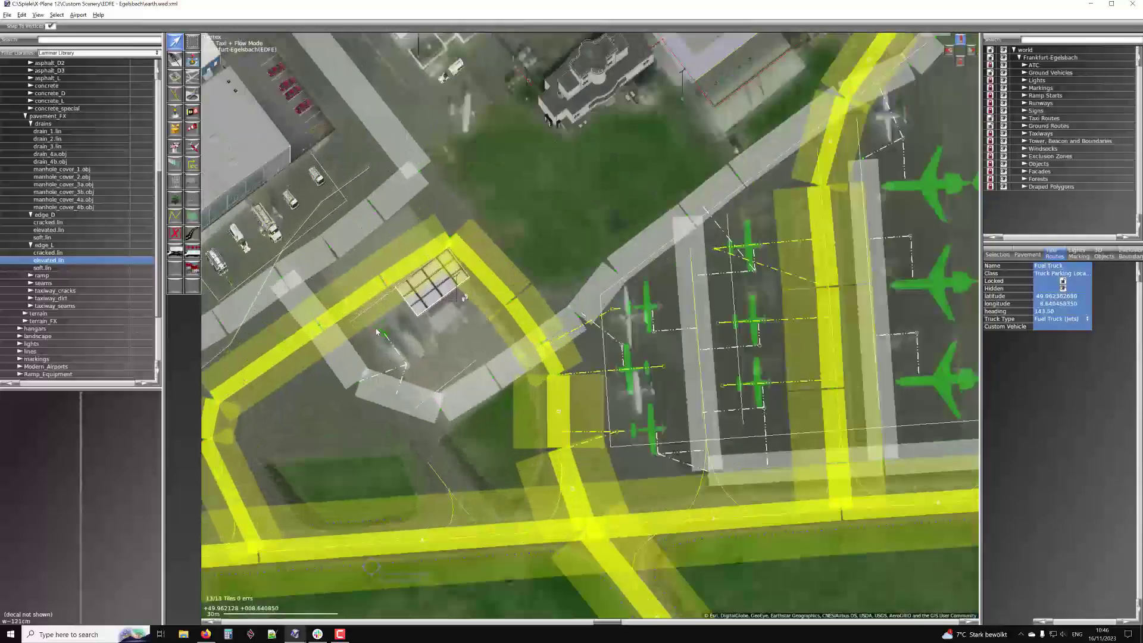
right_drag(383, 329, 489, 323)
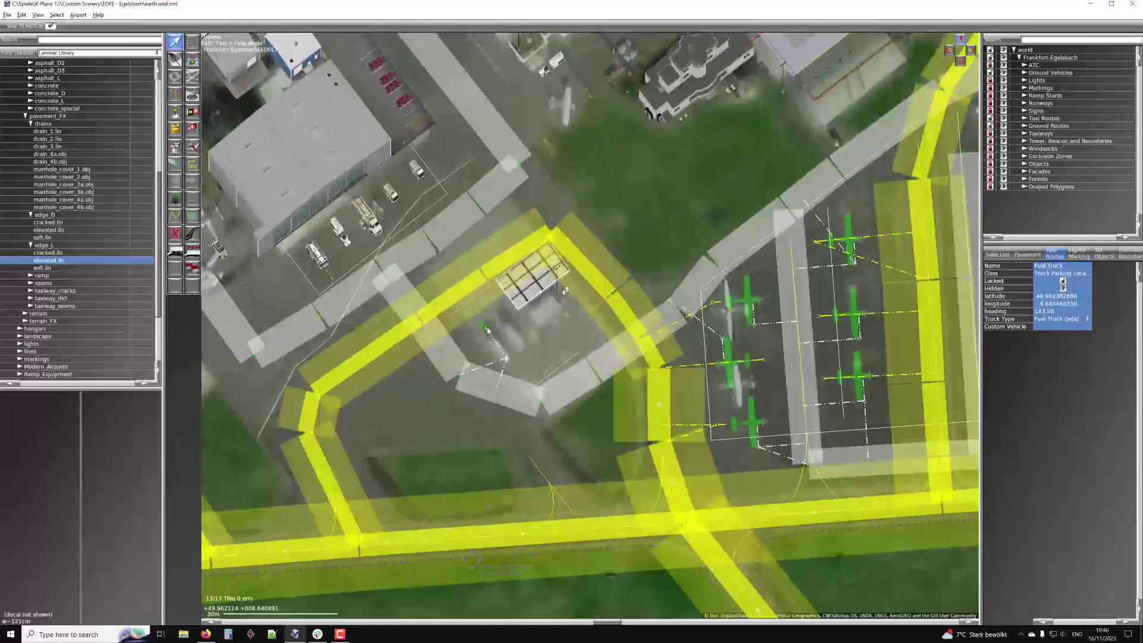
scroll(487, 329, down, 1)
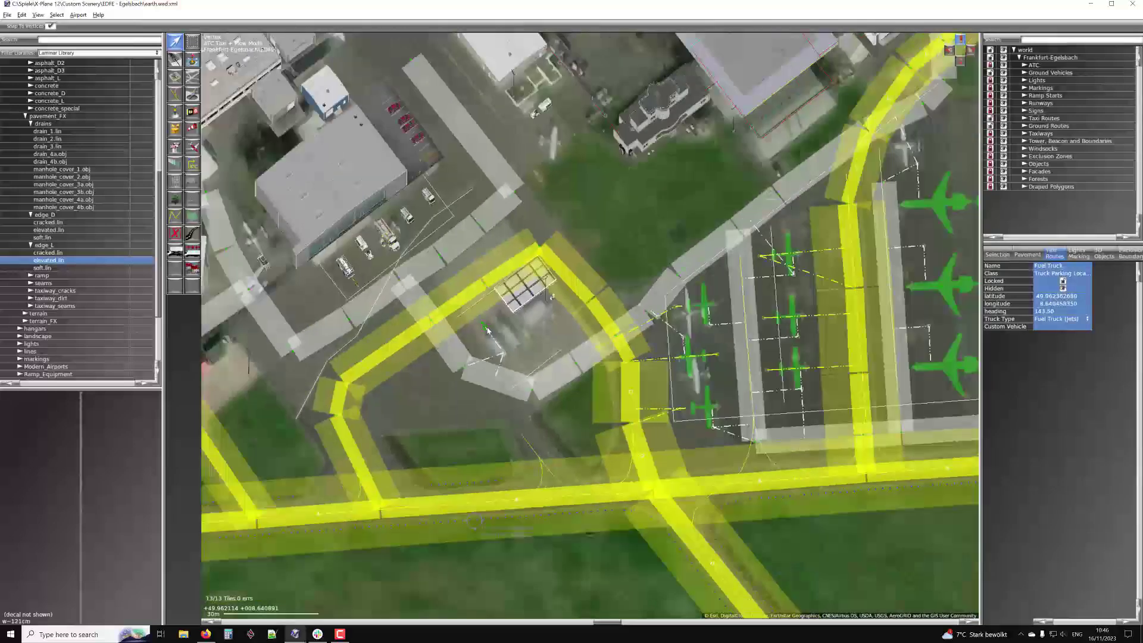
right_drag(467, 196, 759, 303)
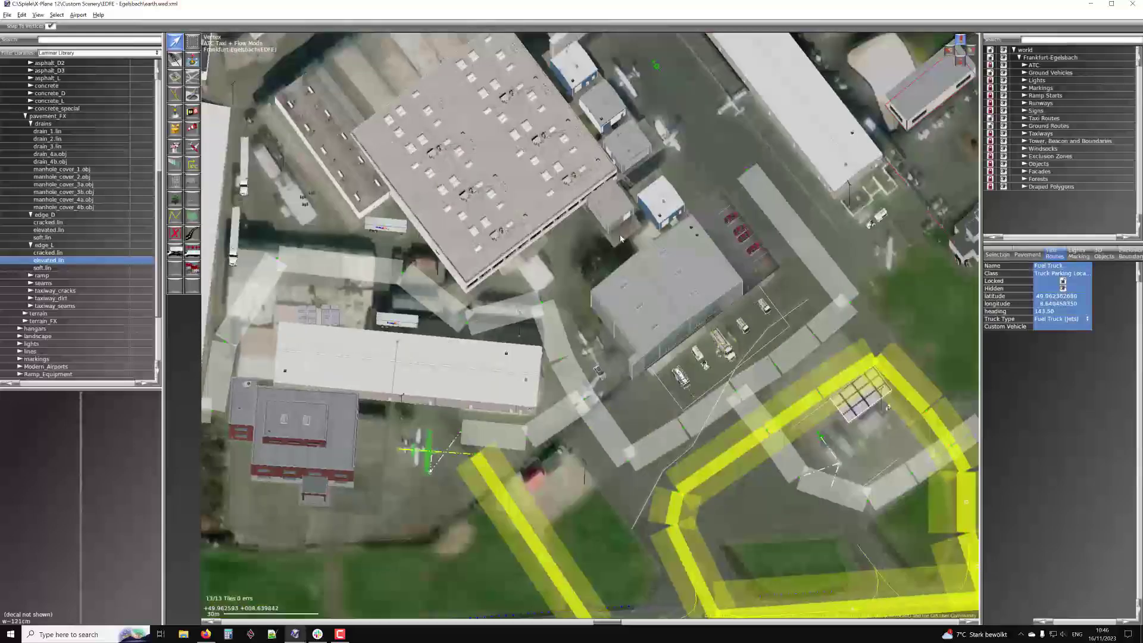
right_drag(674, 64, 591, 280)
click(578, 280)
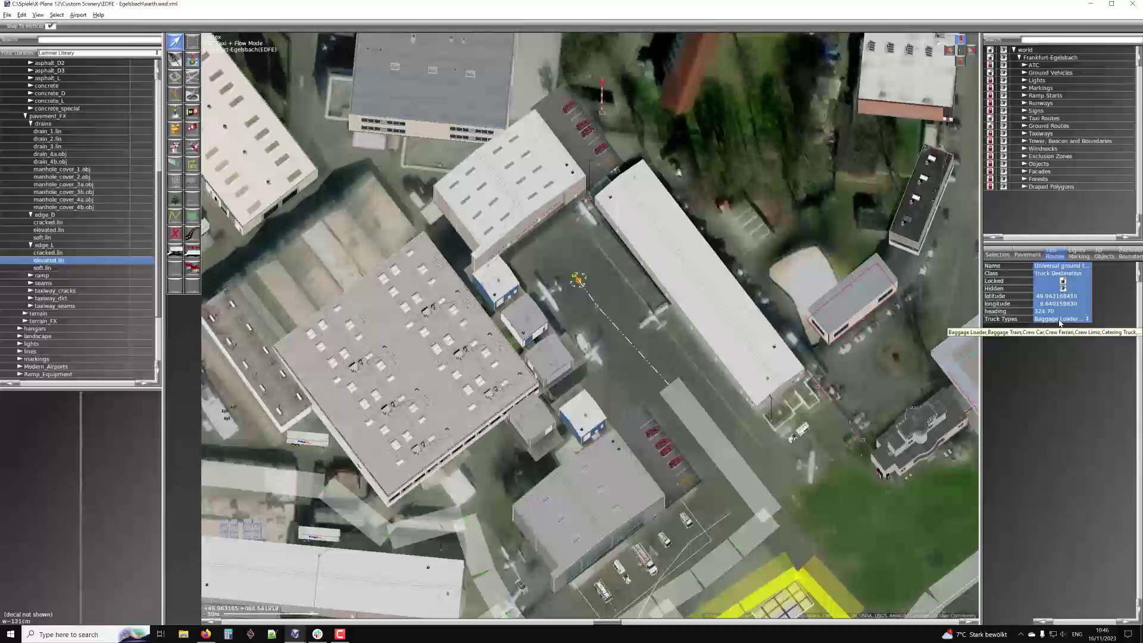
scroll(577, 280, up, 2)
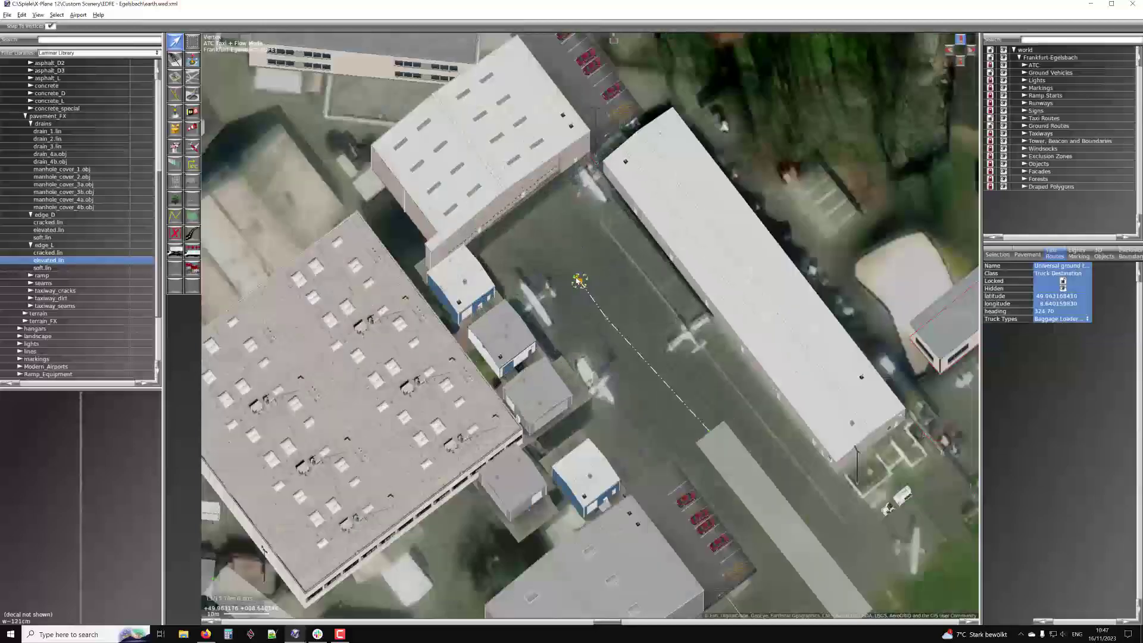
scroll(578, 281, down, 3)
middle_drag(634, 498, 524, 307)
right_drag(451, 262, 525, 341)
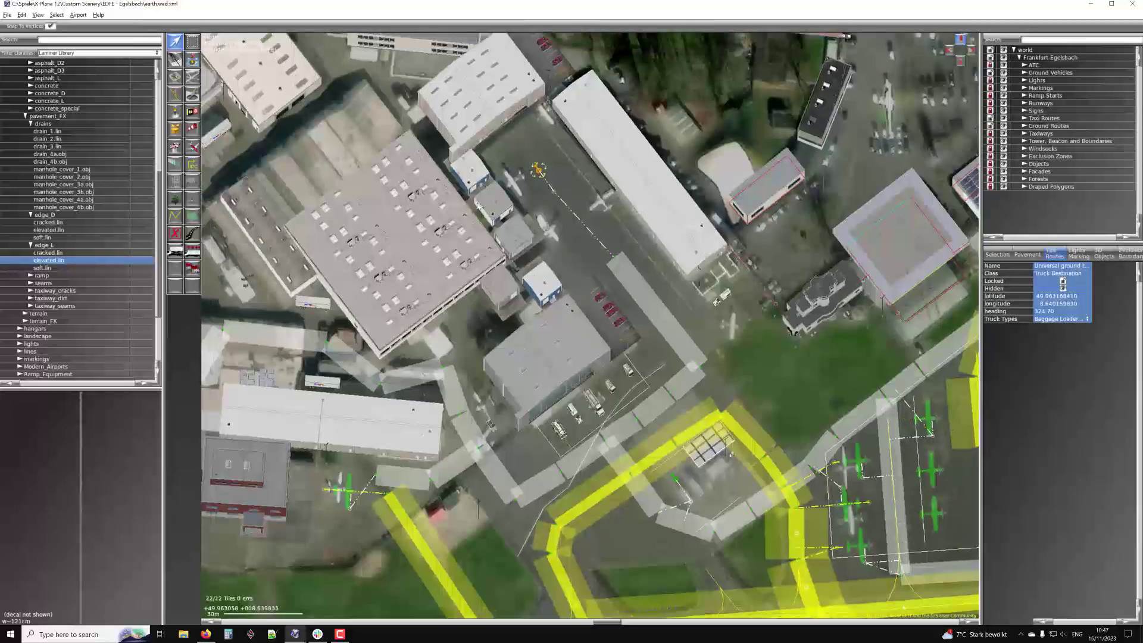
scroll(477, 203, down, 2)
right_drag(461, 154, 496, 234)
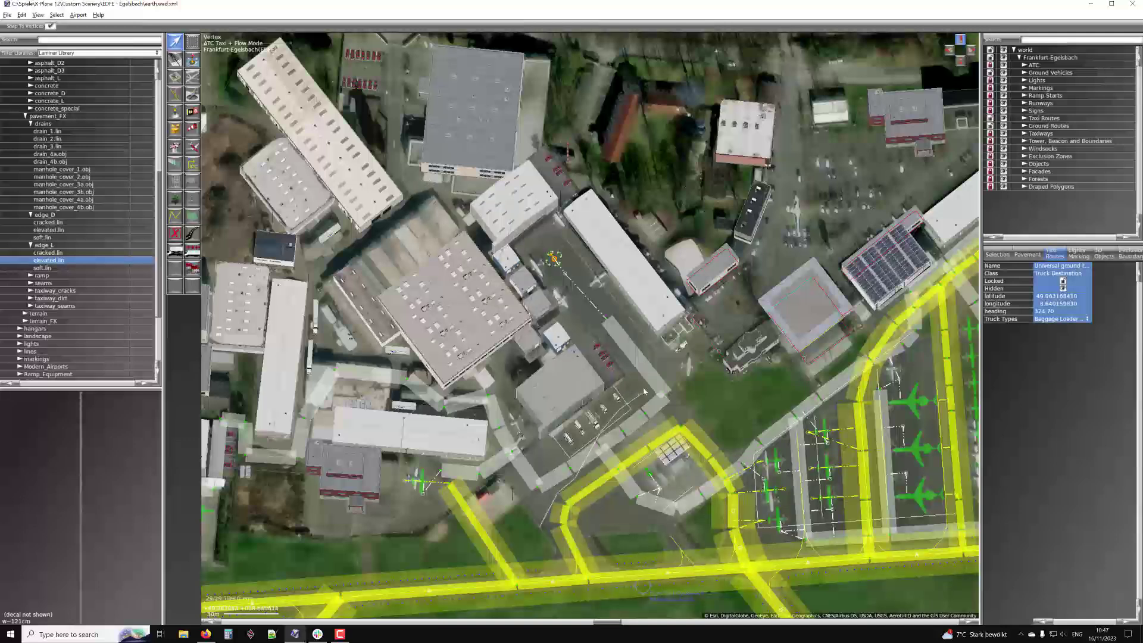
right_drag(626, 350, 536, 273)
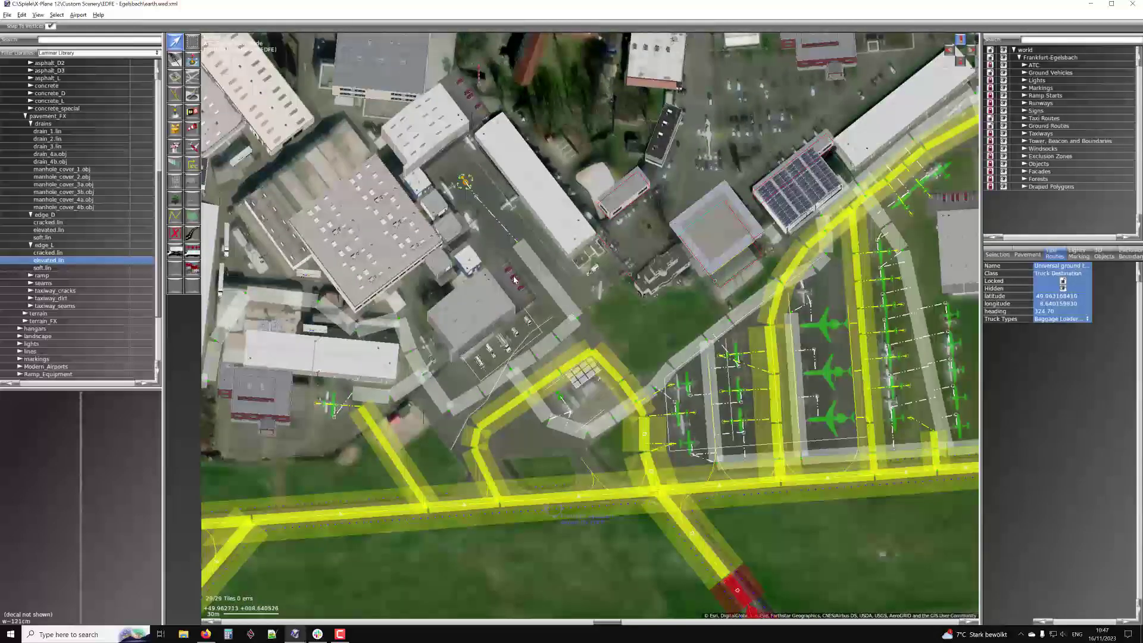
right_drag(463, 190, 526, 226)
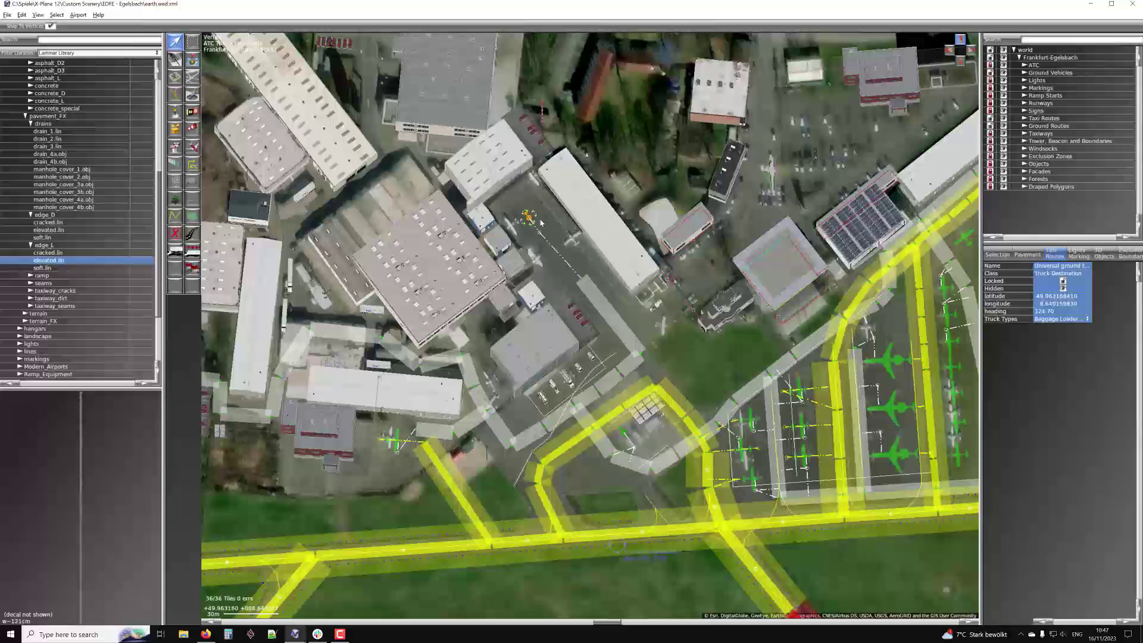
right_drag(677, 330, 486, 252)
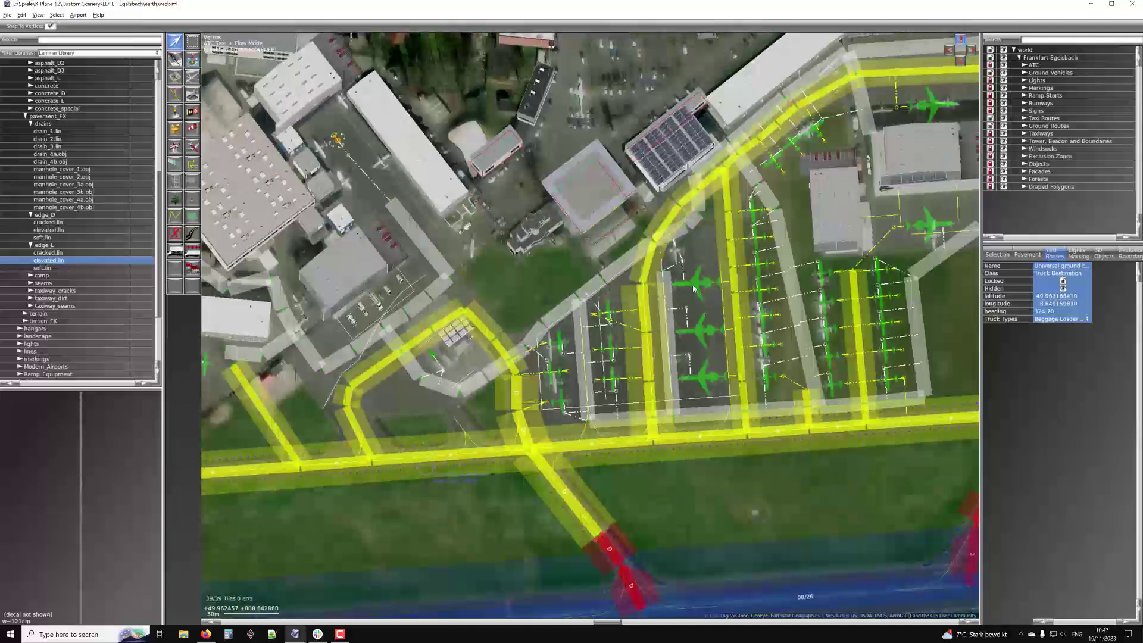
right_drag(444, 343, 533, 341)
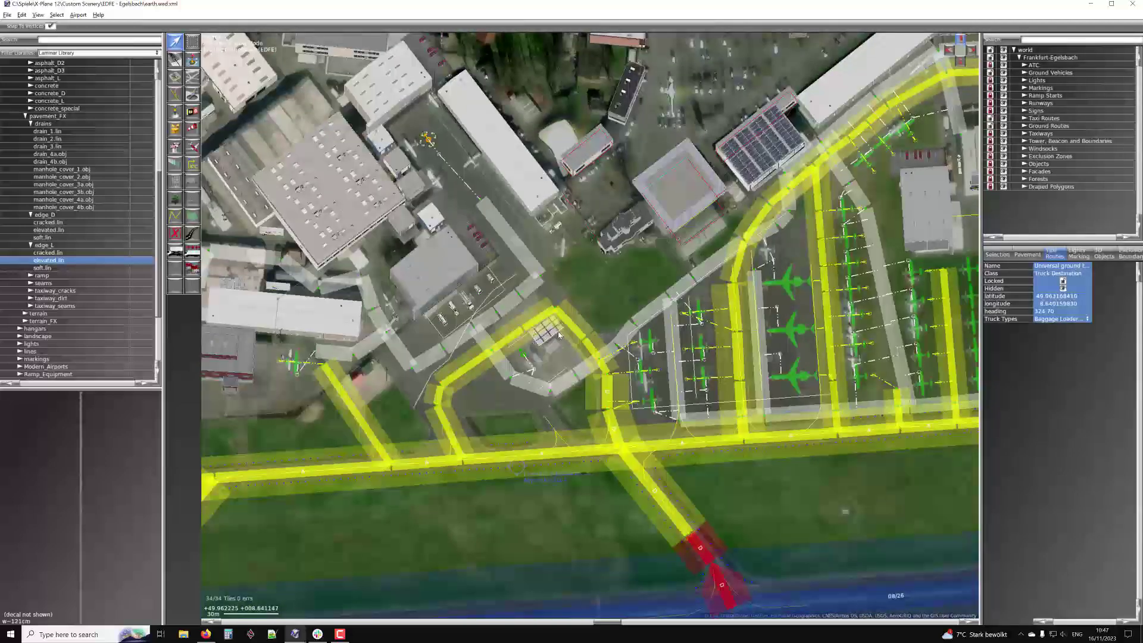
right_drag(470, 379, 519, 315)
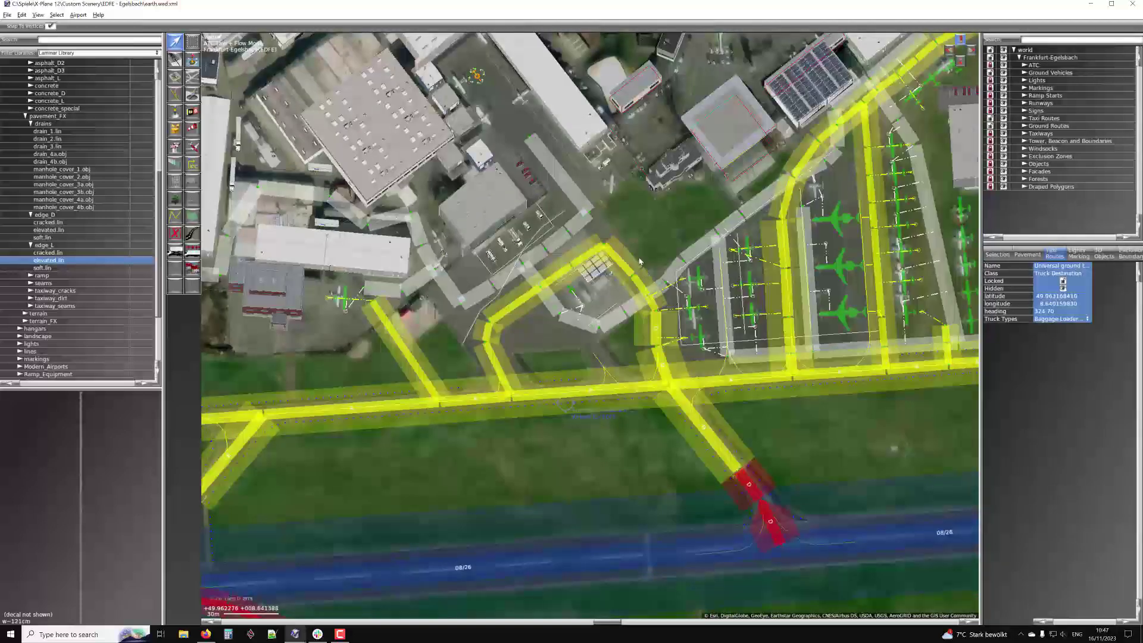
scroll(641, 264, down, 2)
right_drag(641, 264, 591, 324)
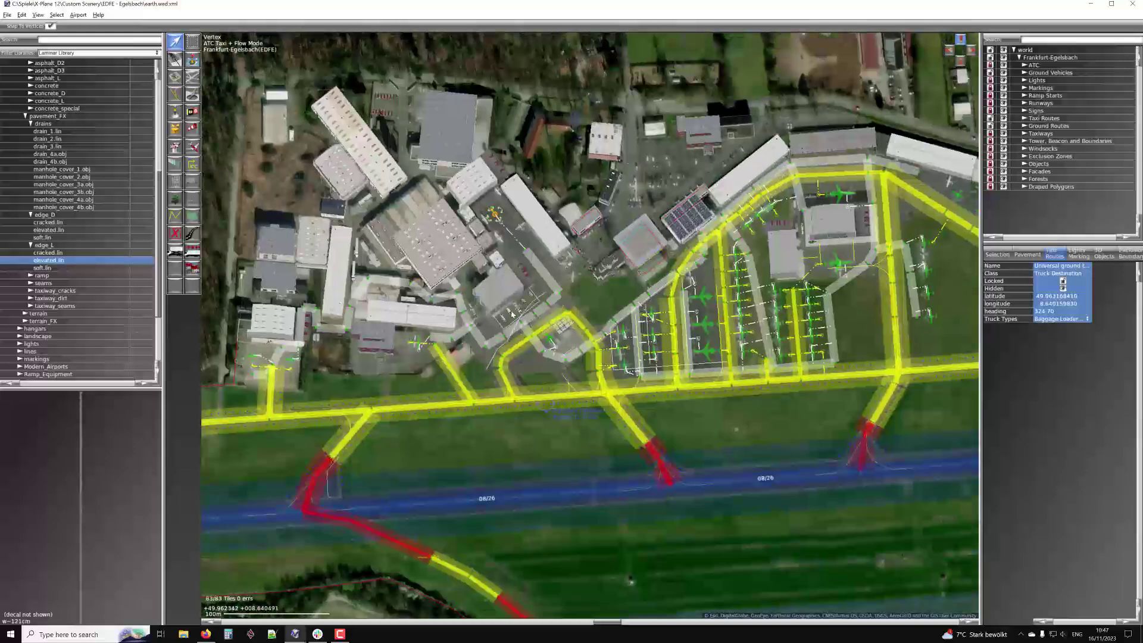
Move one fuel truck spot closer to the hangar and undo the upper spot's move
scroll(511, 314, up, 10)
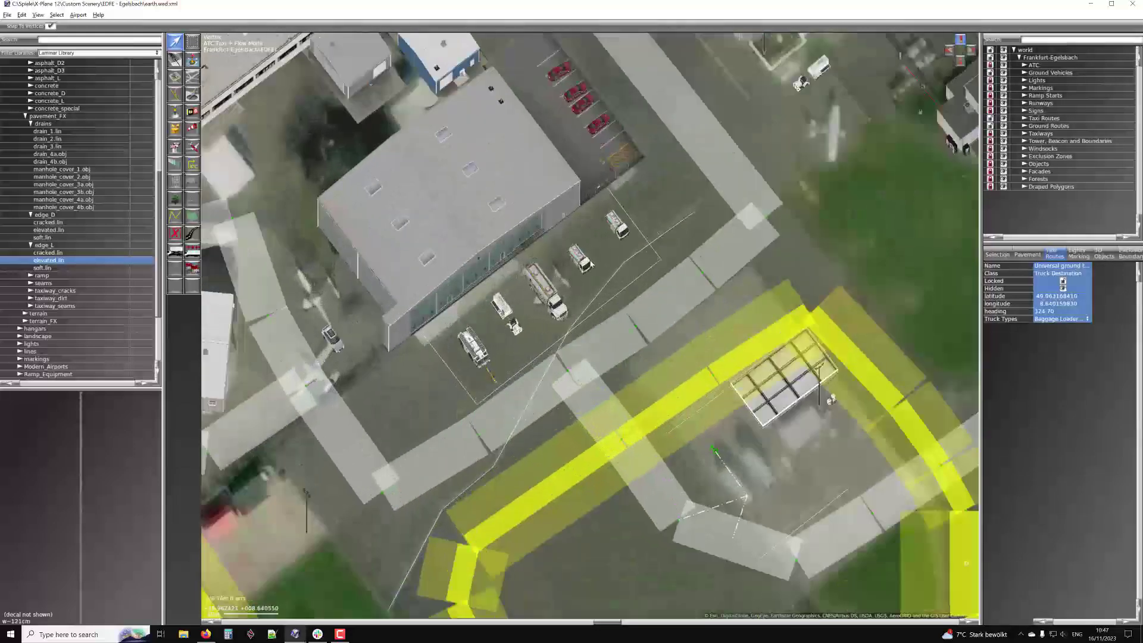
scroll(592, 262, up, 4)
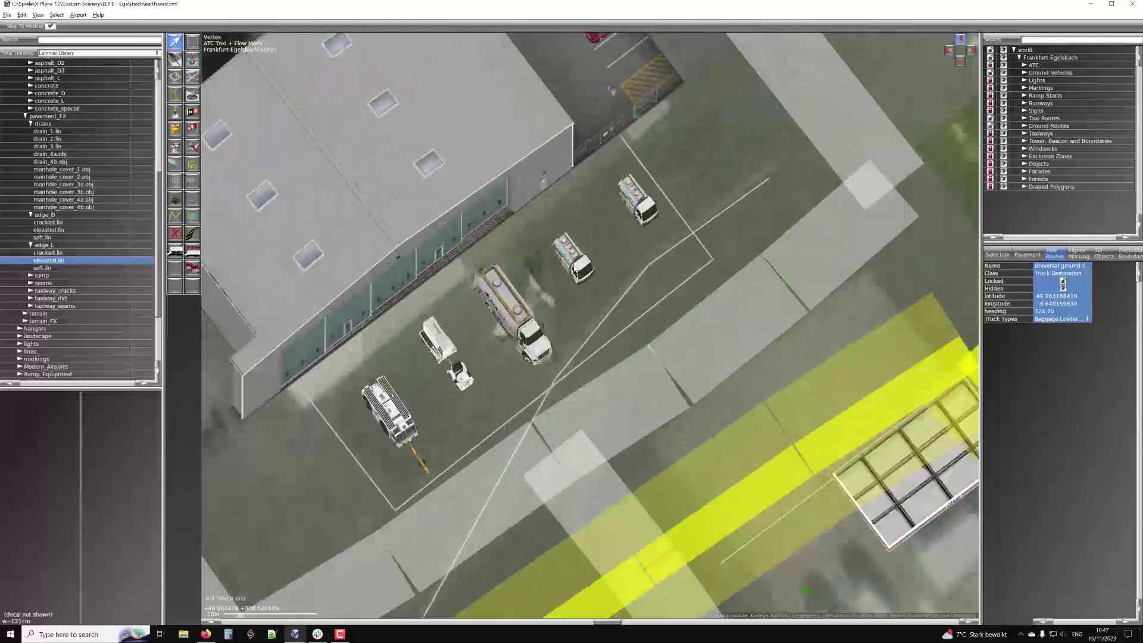
drag(574, 259, 547, 224)
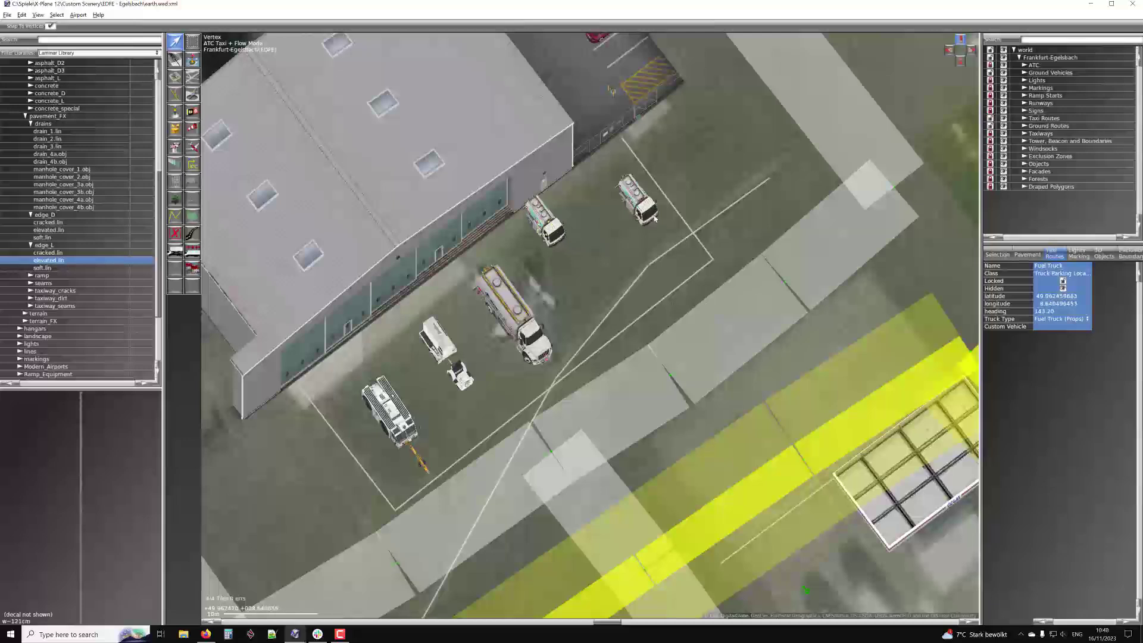
drag(640, 207, 594, 196)
scroll(593, 195, down, 3)
scroll(601, 208, up, 2)
scroll(606, 218, down, 3)
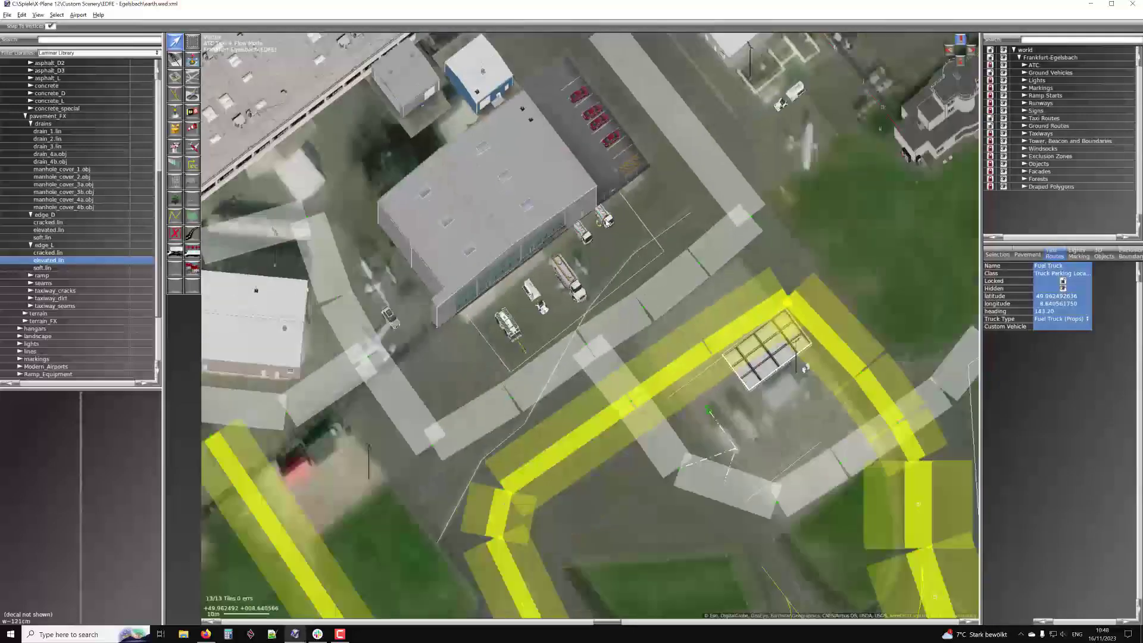
key(ctrl+z)
Move the lower fuel truck spot and the Fuel Truck (Jets) spot against the hangar wall
drag(636, 267, 646, 279)
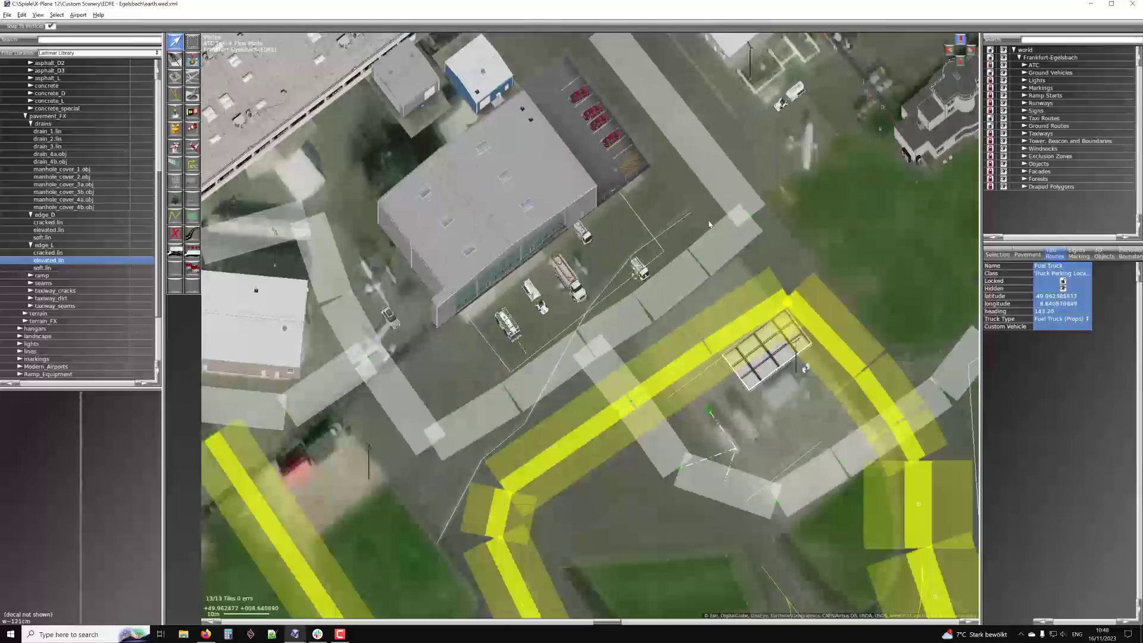
scroll(697, 229, up, 2)
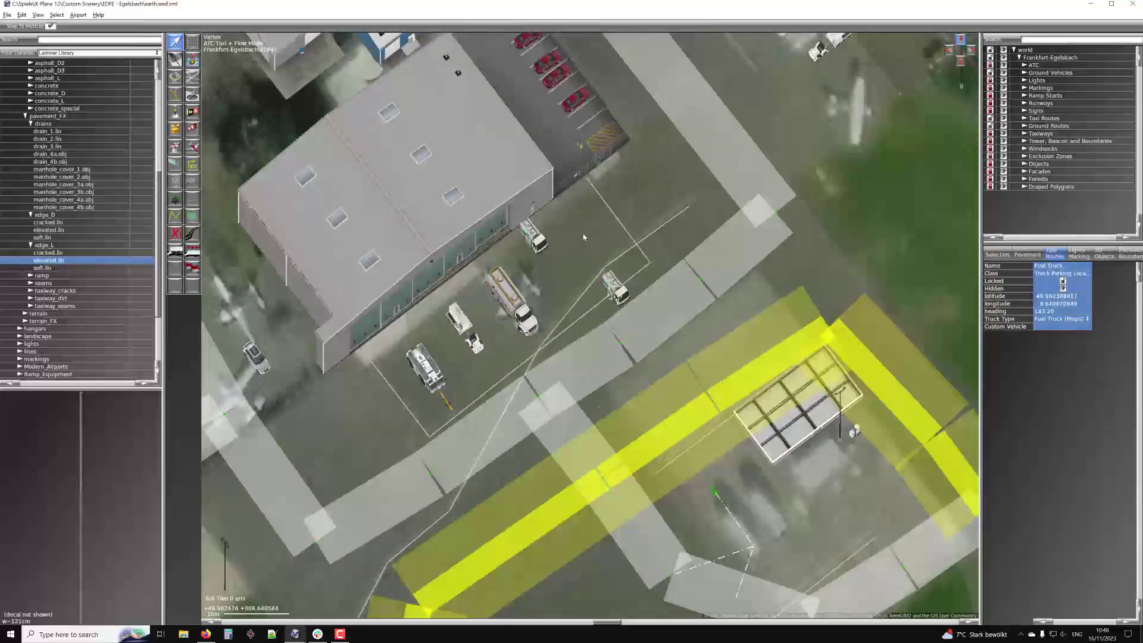
drag(617, 291, 561, 225)
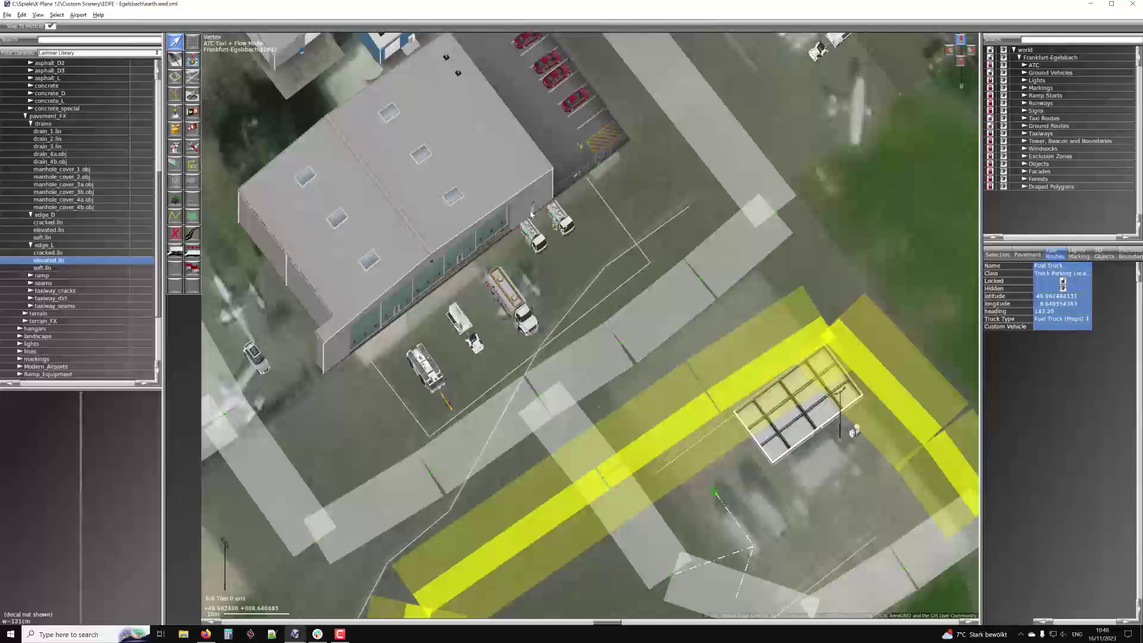
drag(518, 315, 479, 268)
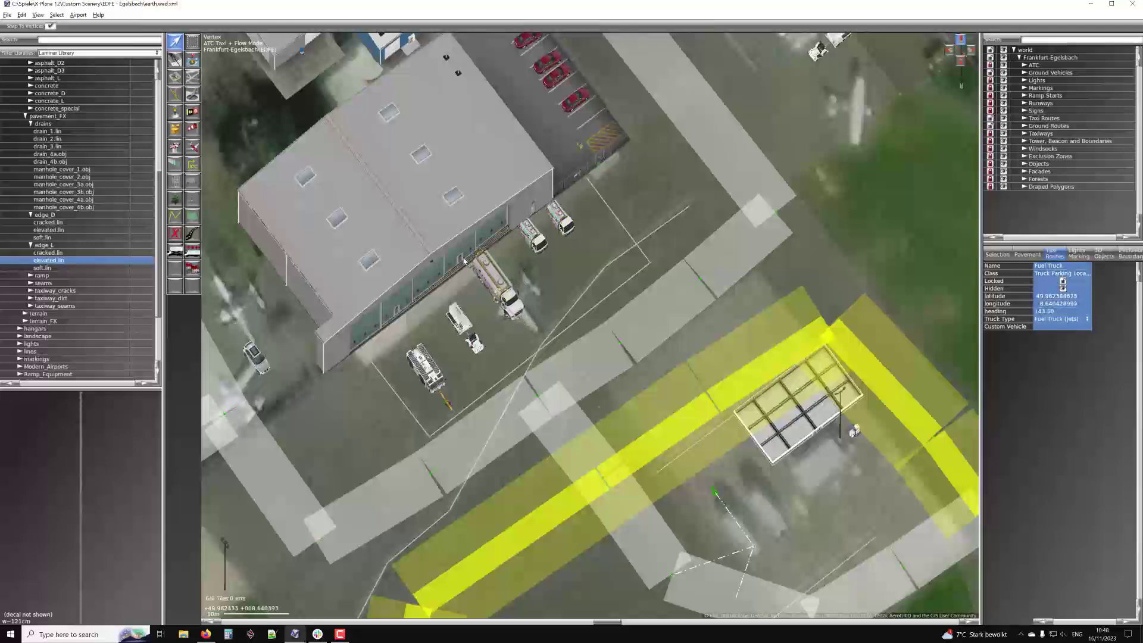
scroll(505, 288, down, 3)
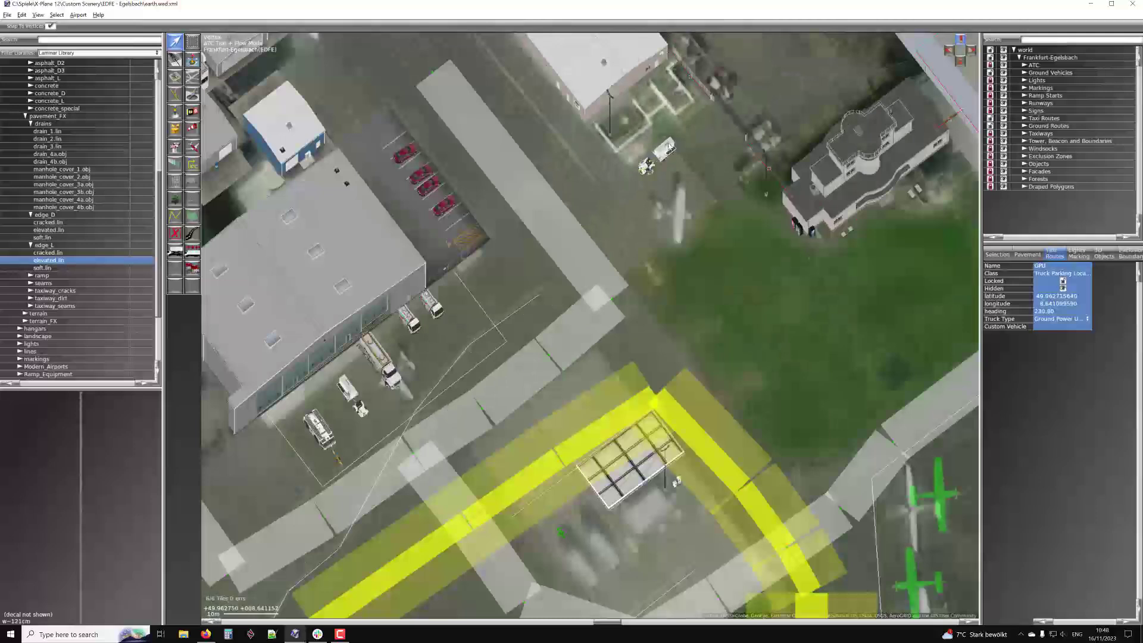
Move the Ground Power Unit parking spot south-west toward the hangar
scroll(633, 205, down, 3)
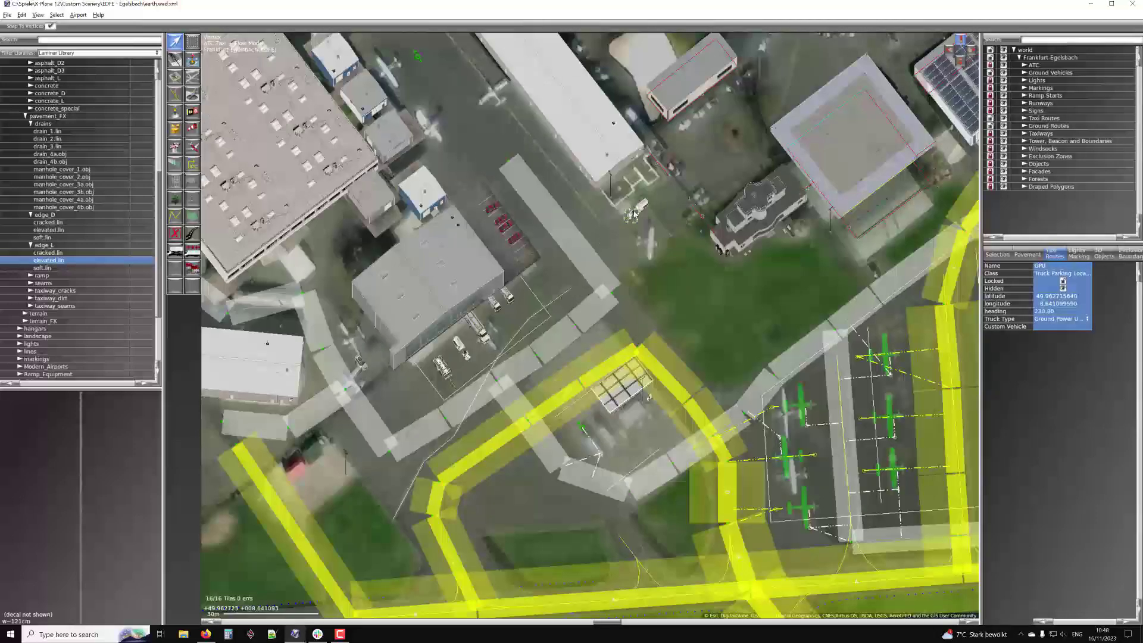
scroll(631, 215, up, 3)
drag(631, 218, 584, 270)
Move the Crew Limo parking spot next to the building
scroll(565, 332, down, 3)
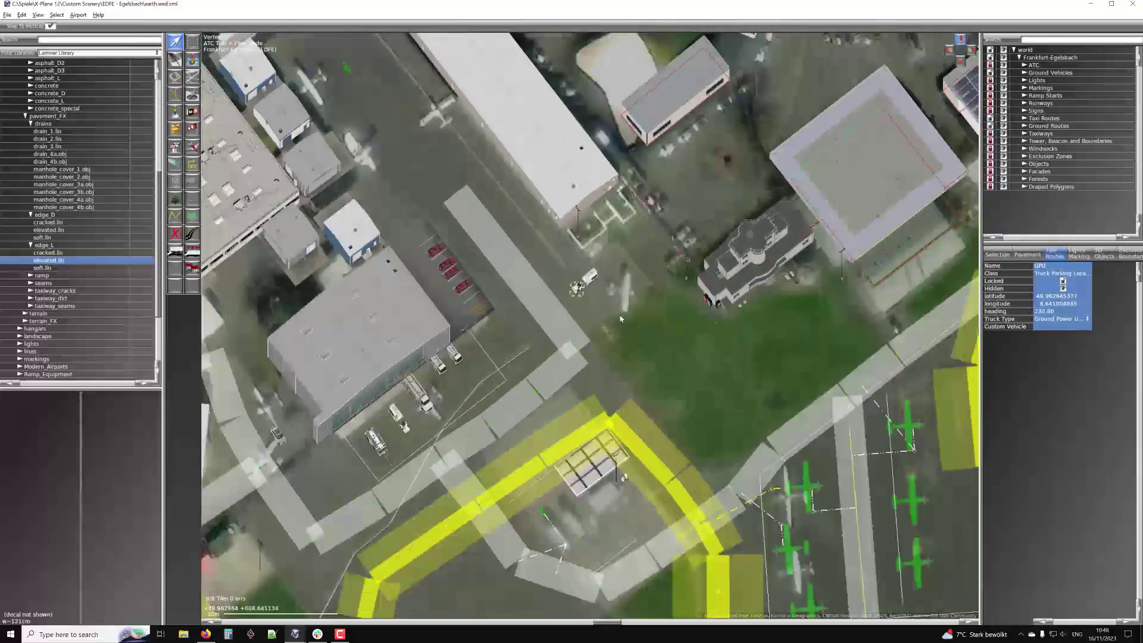
right_drag(499, 341, 650, 209)
scroll(622, 234, down, 3)
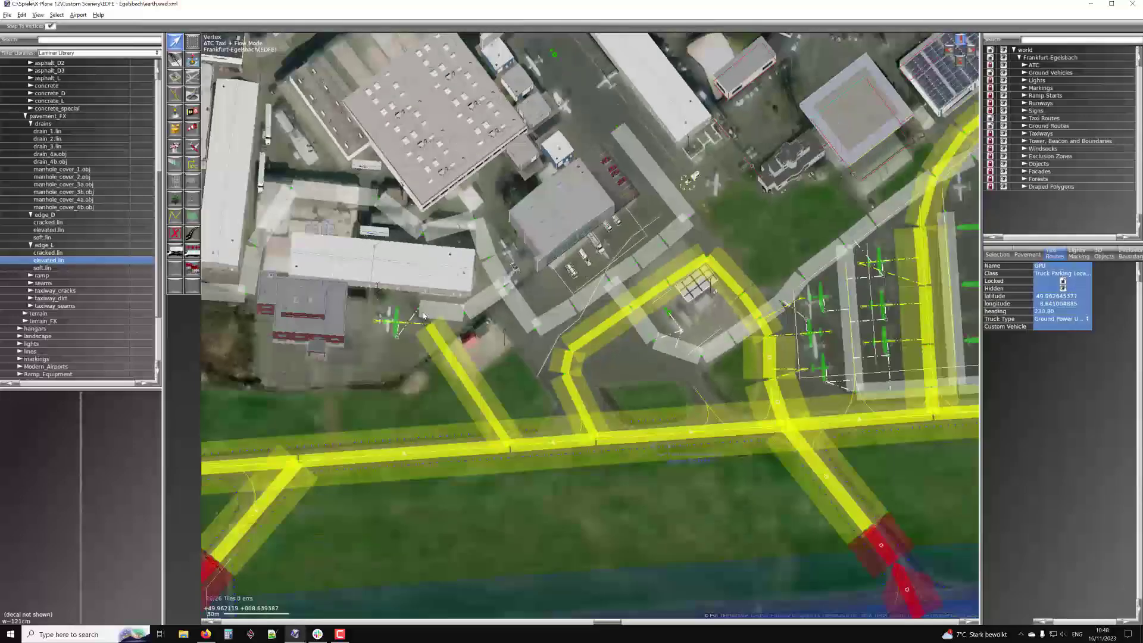
scroll(528, 262, up, 2)
scroll(512, 276, up, 3)
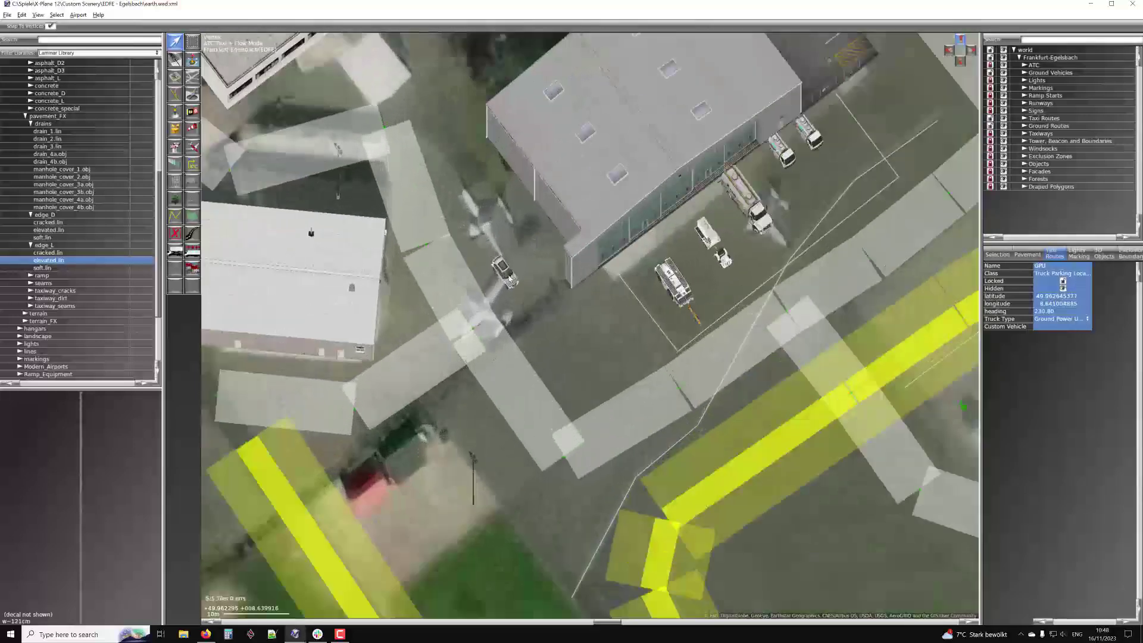
drag(509, 275, 549, 260)
scroll(550, 260, down, 3)
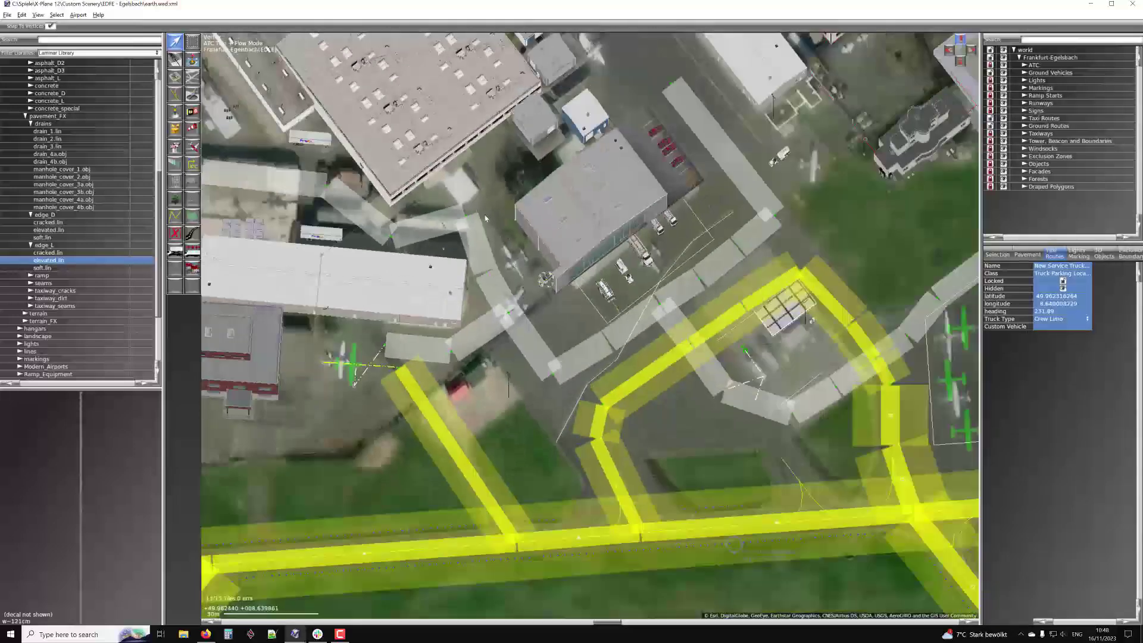
Zoom out to review the whole airport's apron and taxiways
right_drag(733, 138, 517, 187)
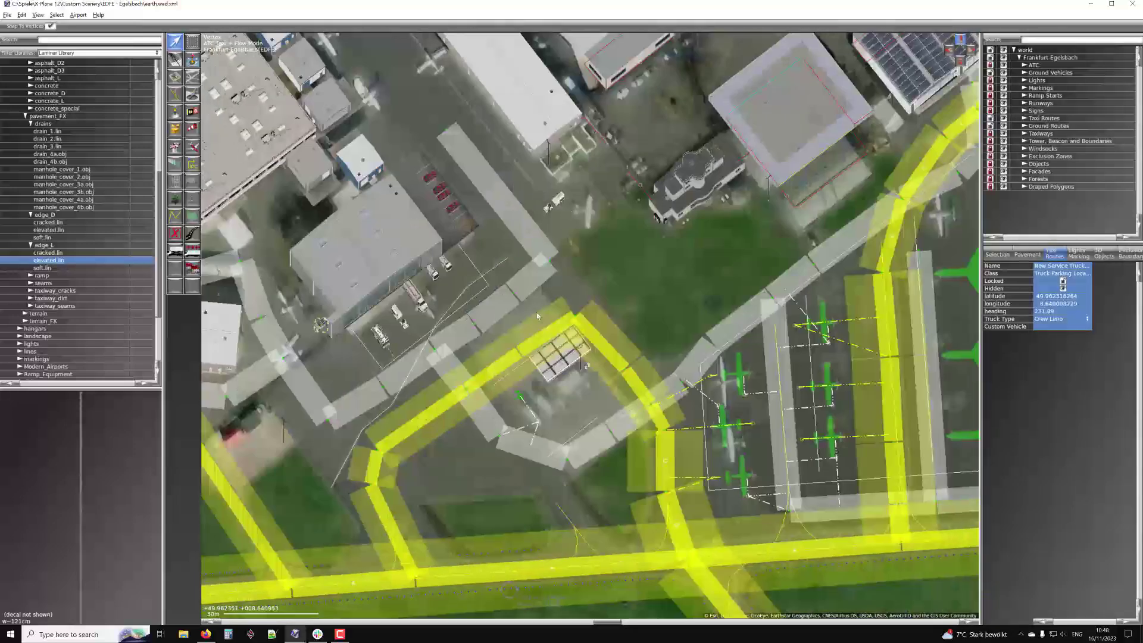
right_drag(584, 421, 555, 329)
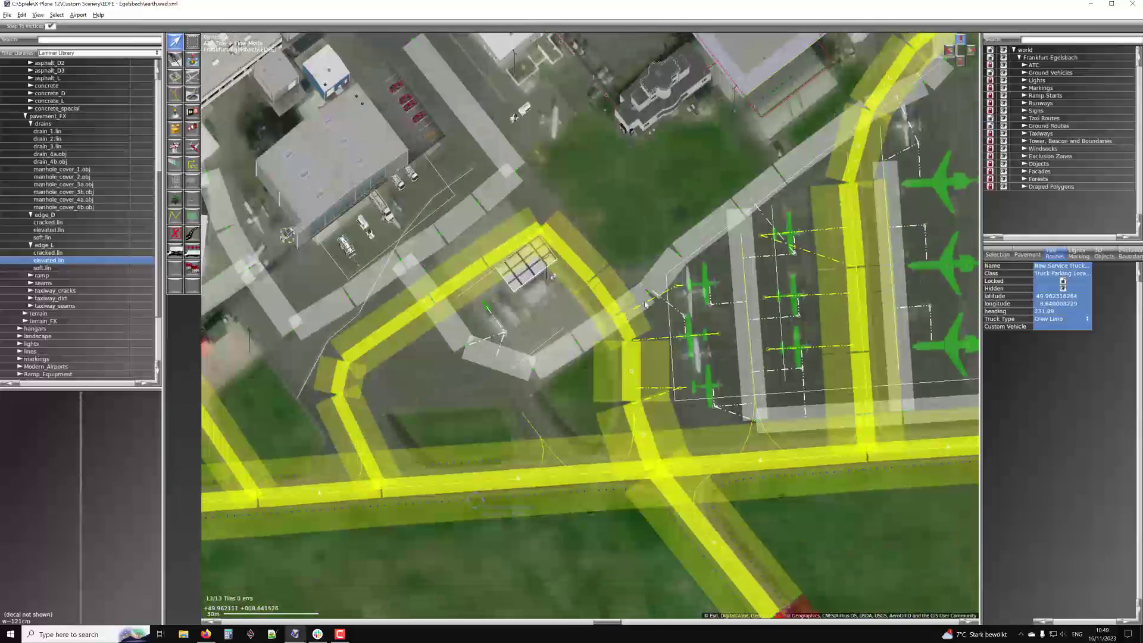
right_drag(387, 297, 494, 313)
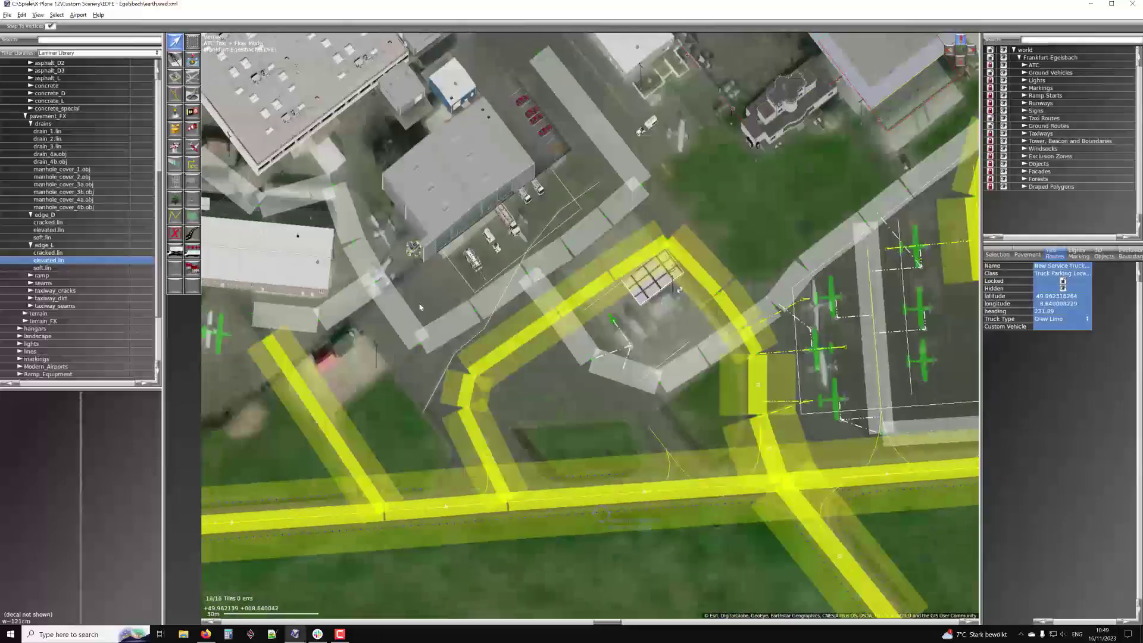
scroll(419, 307, down, 1)
scroll(536, 305, down, 3)
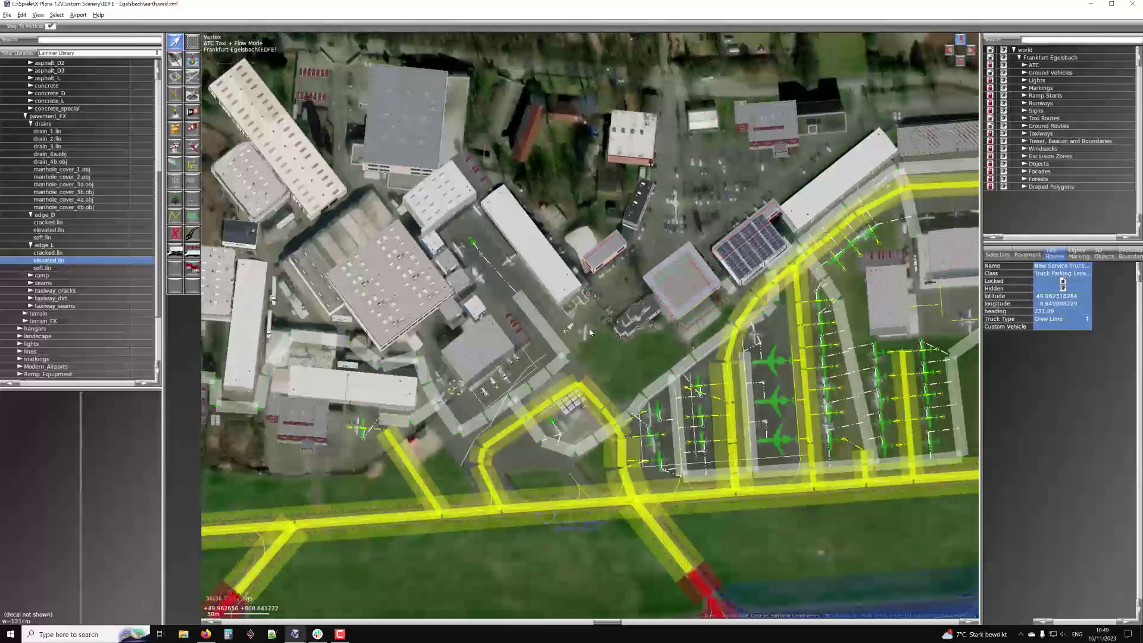
scroll(666, 230, down, 1)
scroll(615, 194, down, 2)
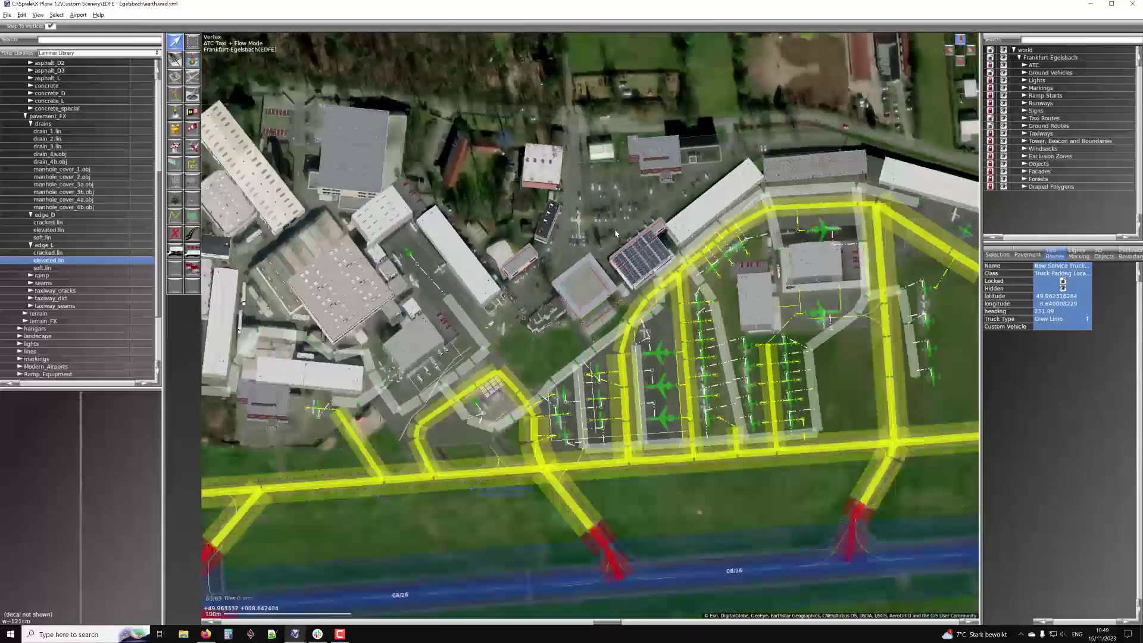
right_drag(609, 214, 608, 209)
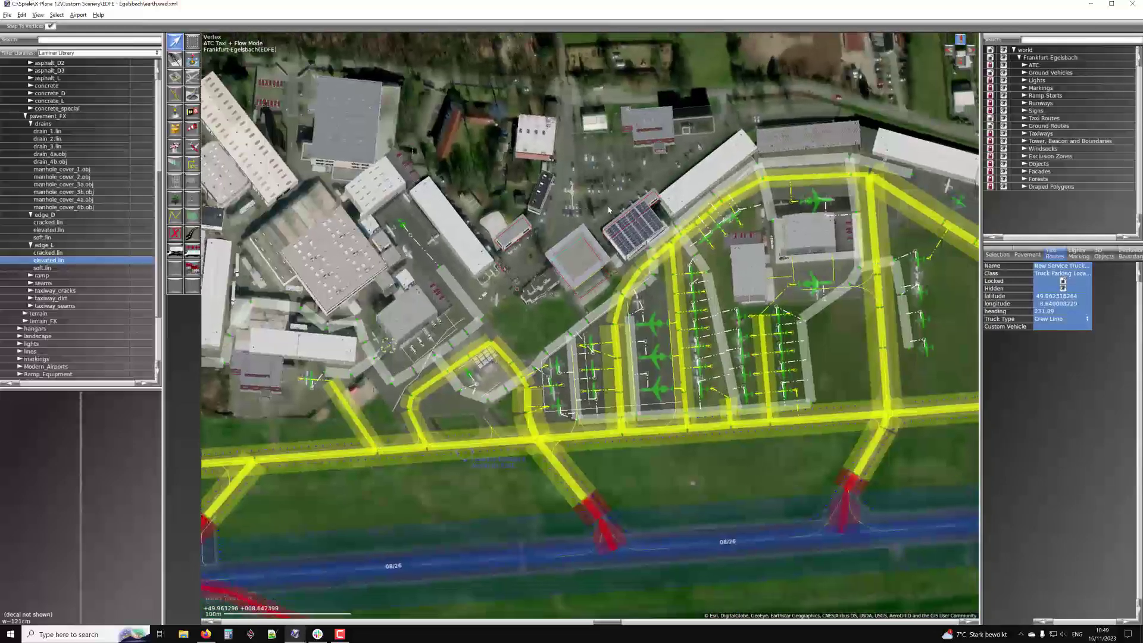